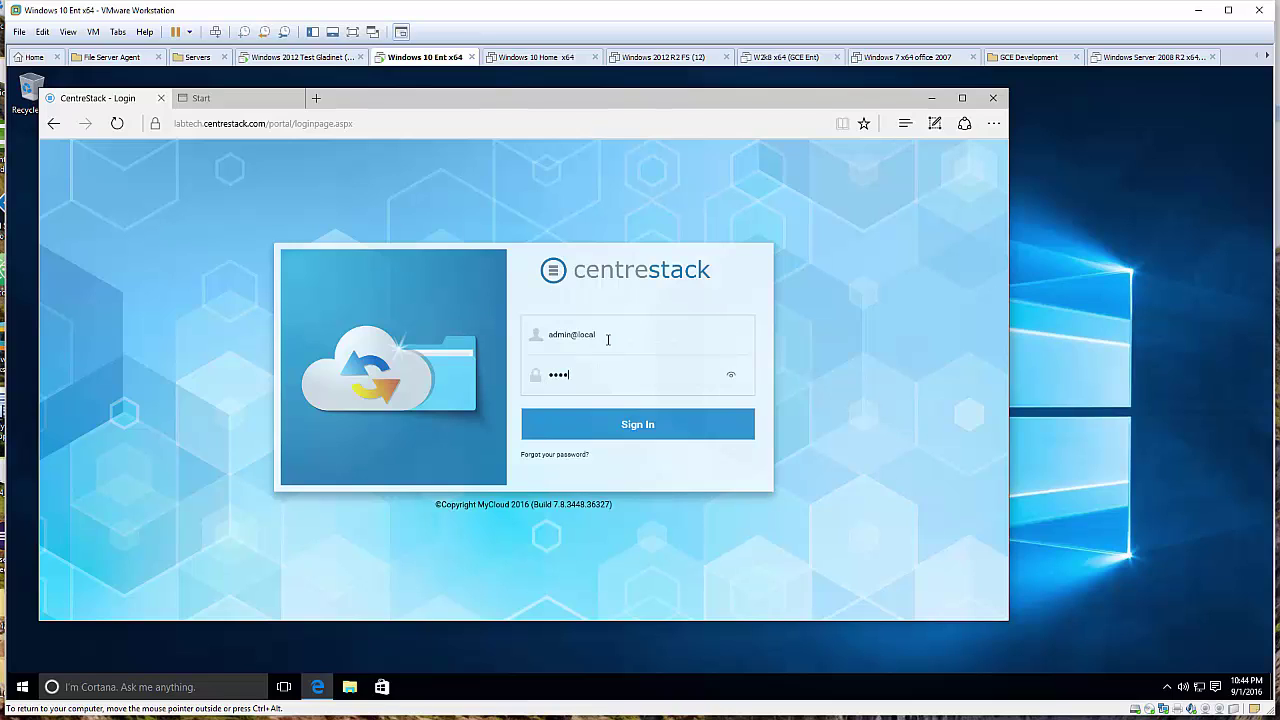
Step: Sign in to the CentreStack portal and open the native client downloads from the file browser's account settings
key("Return")
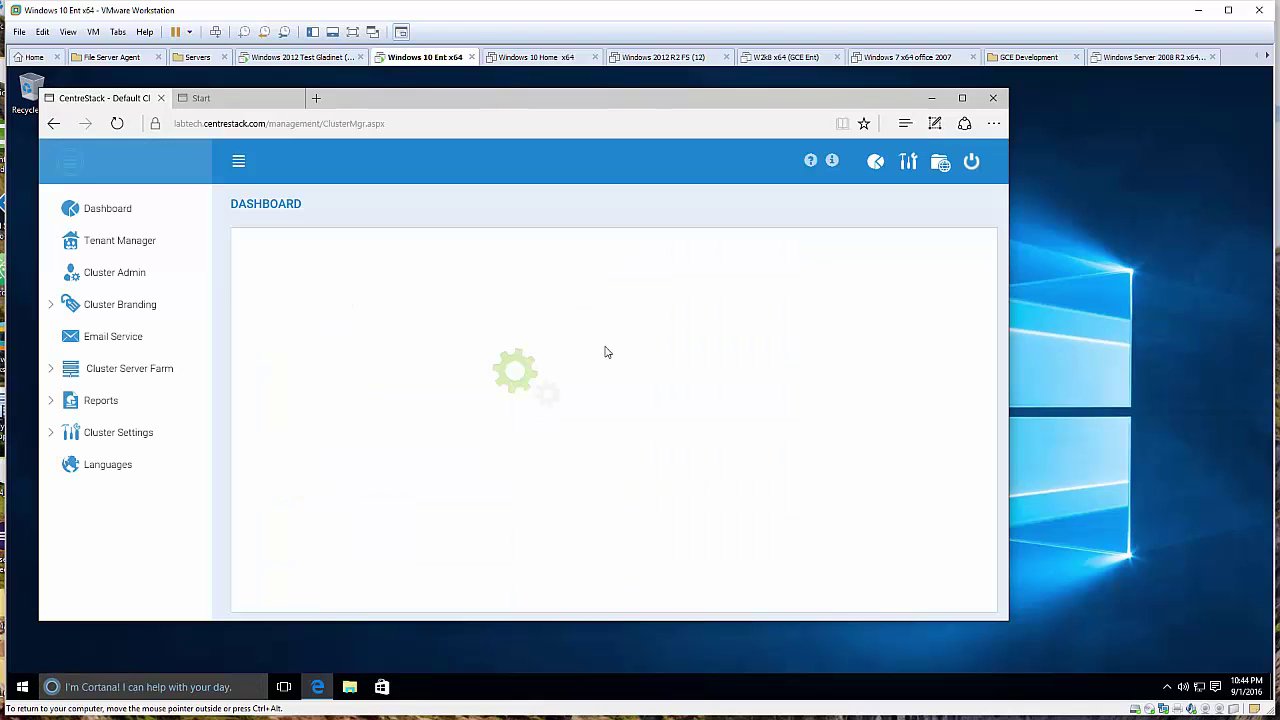
left_click(940, 166)
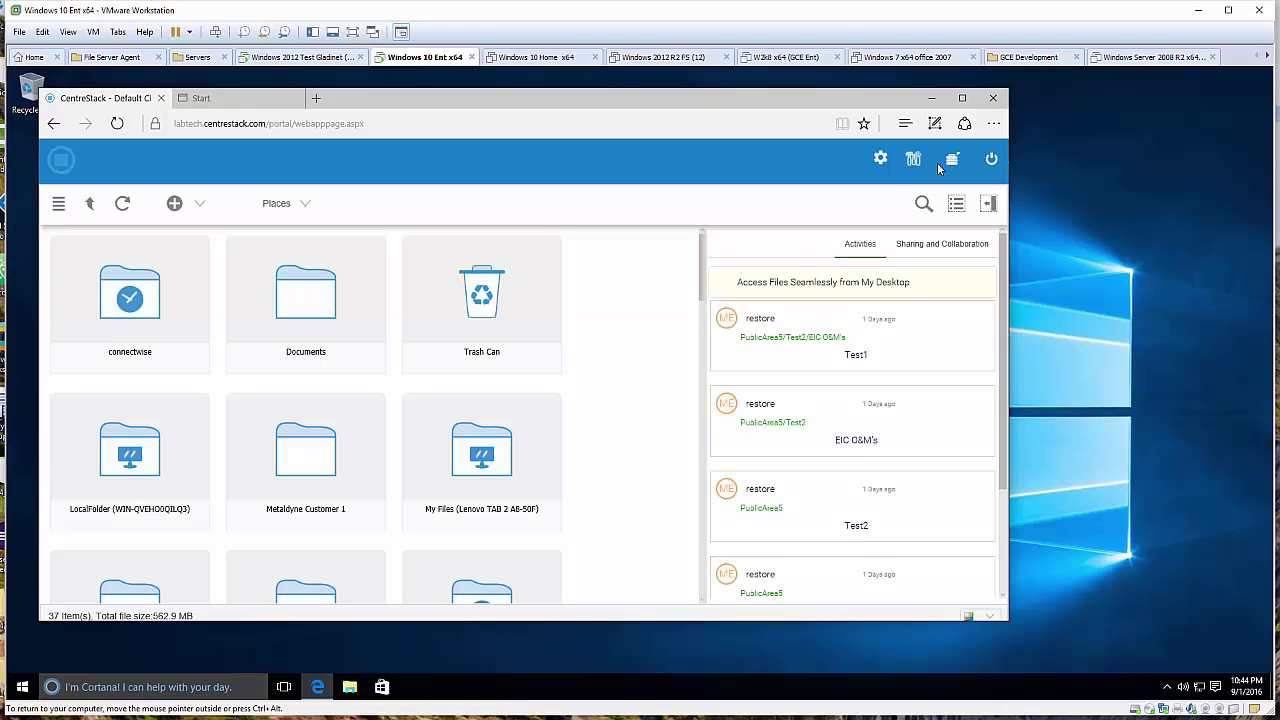
left_click(881, 160)
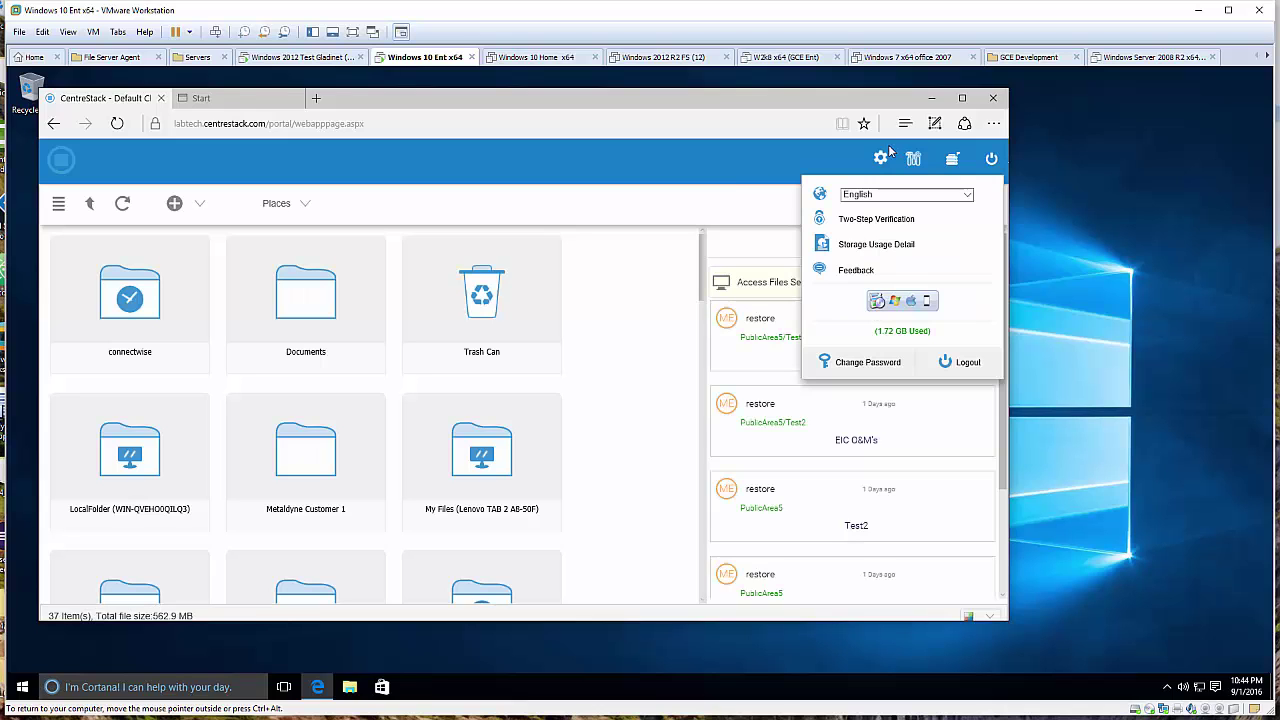
left_click(908, 304)
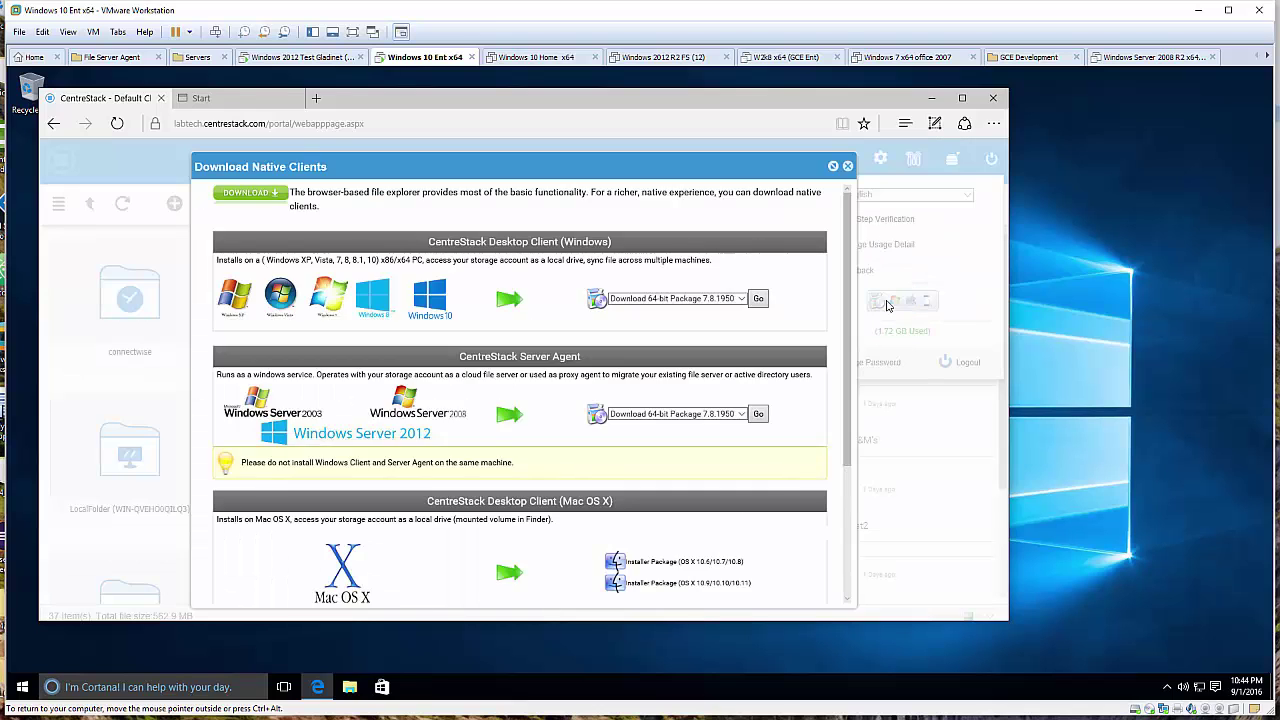
Step: Download the 64-bit Windows desktop client package 7.8.1950 and install it by completing the Cloud Windows Client setup wizard
left_click(759, 299)
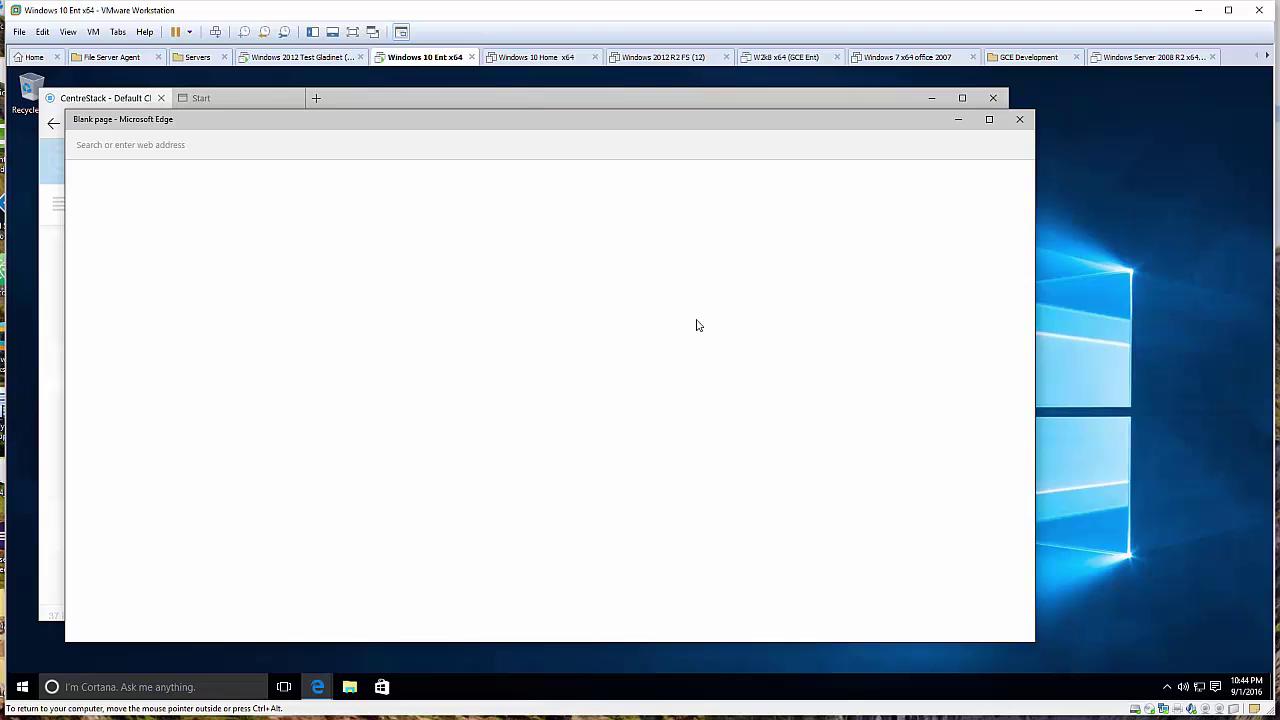
left_click(642, 623)
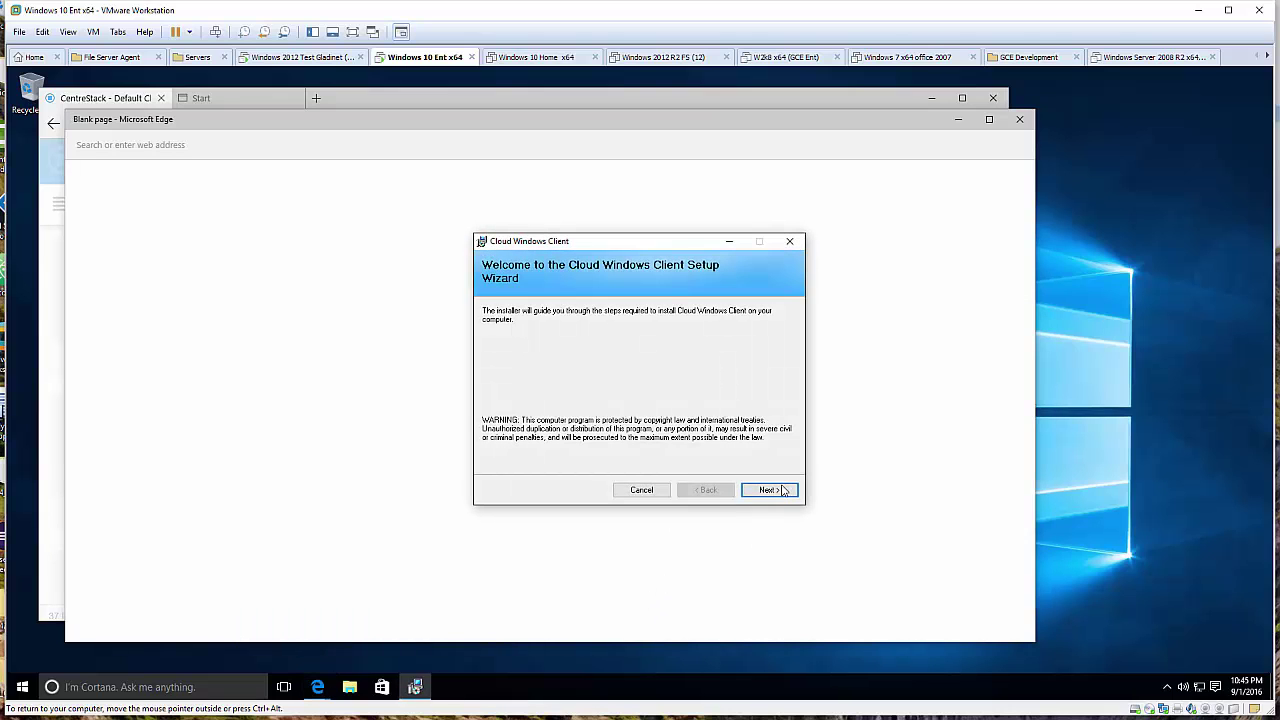
left_click(779, 491)
left_click(646, 464)
left_click(770, 490)
left_click(772, 490)
left_click(703, 406)
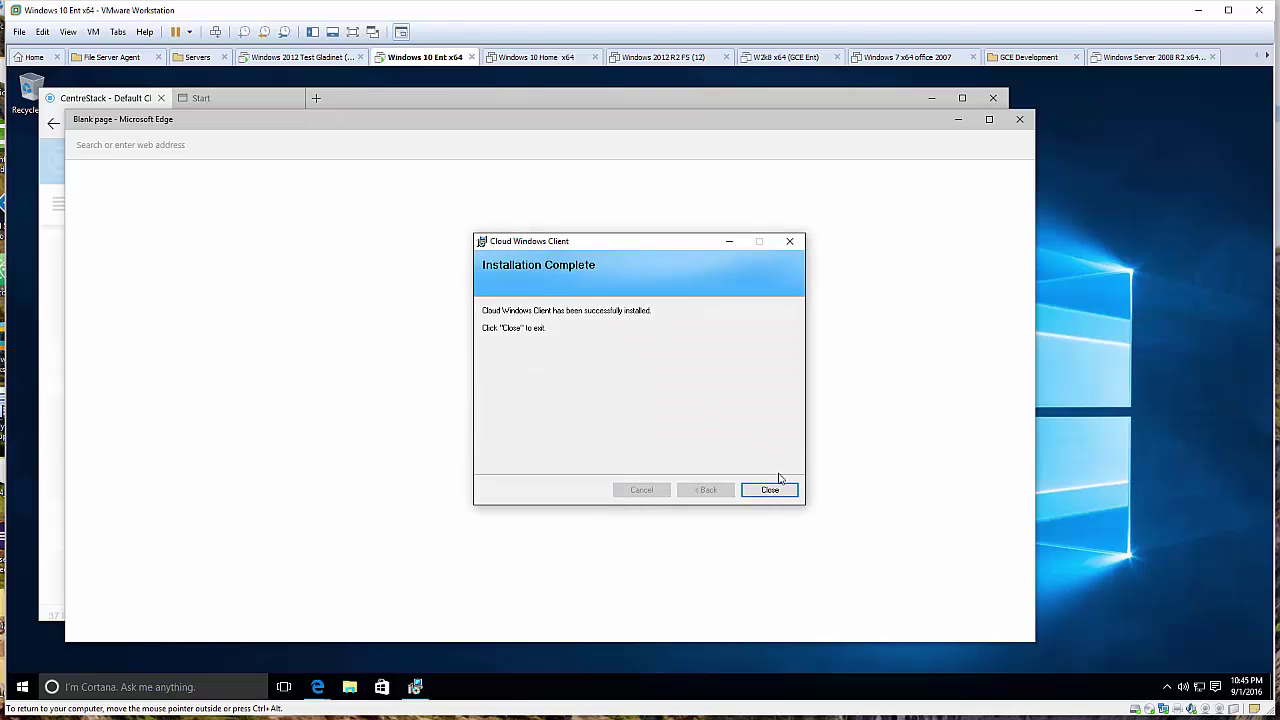
left_click(772, 490)
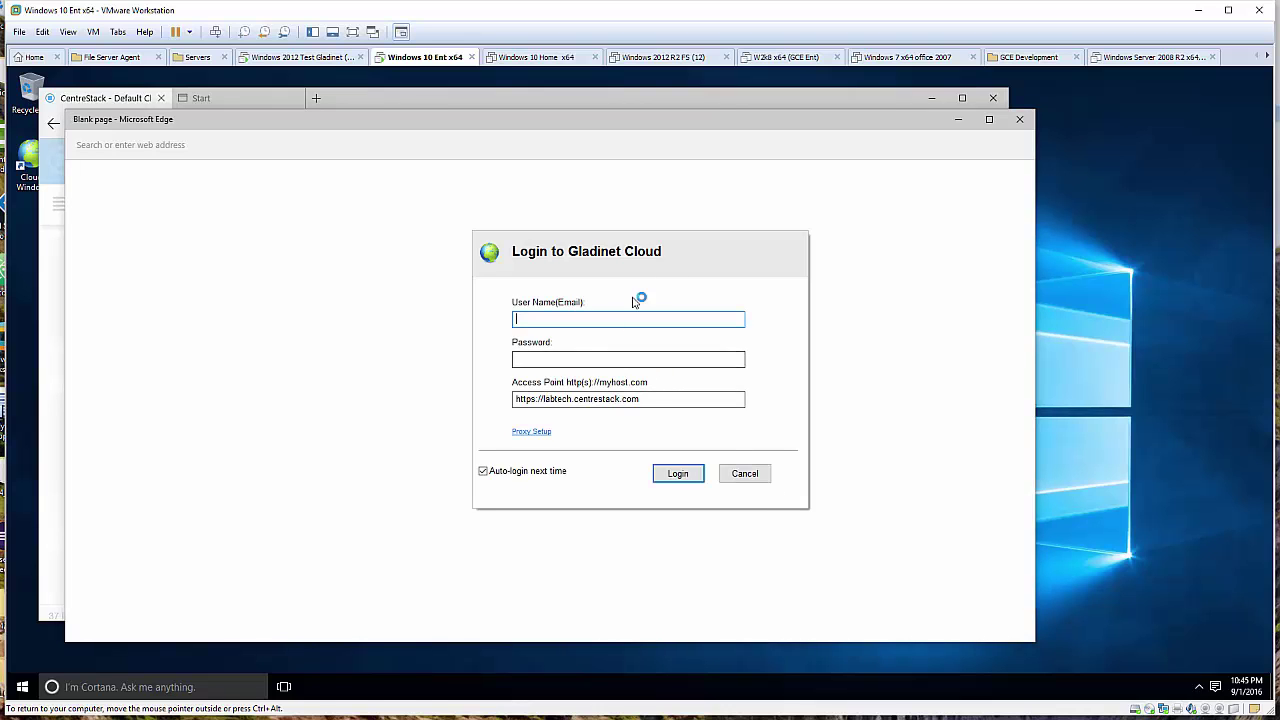
Step: Clear the browser windows off the desktop and log in to Gladinet Cloud with the account's user name and password
left_click(1019, 119)
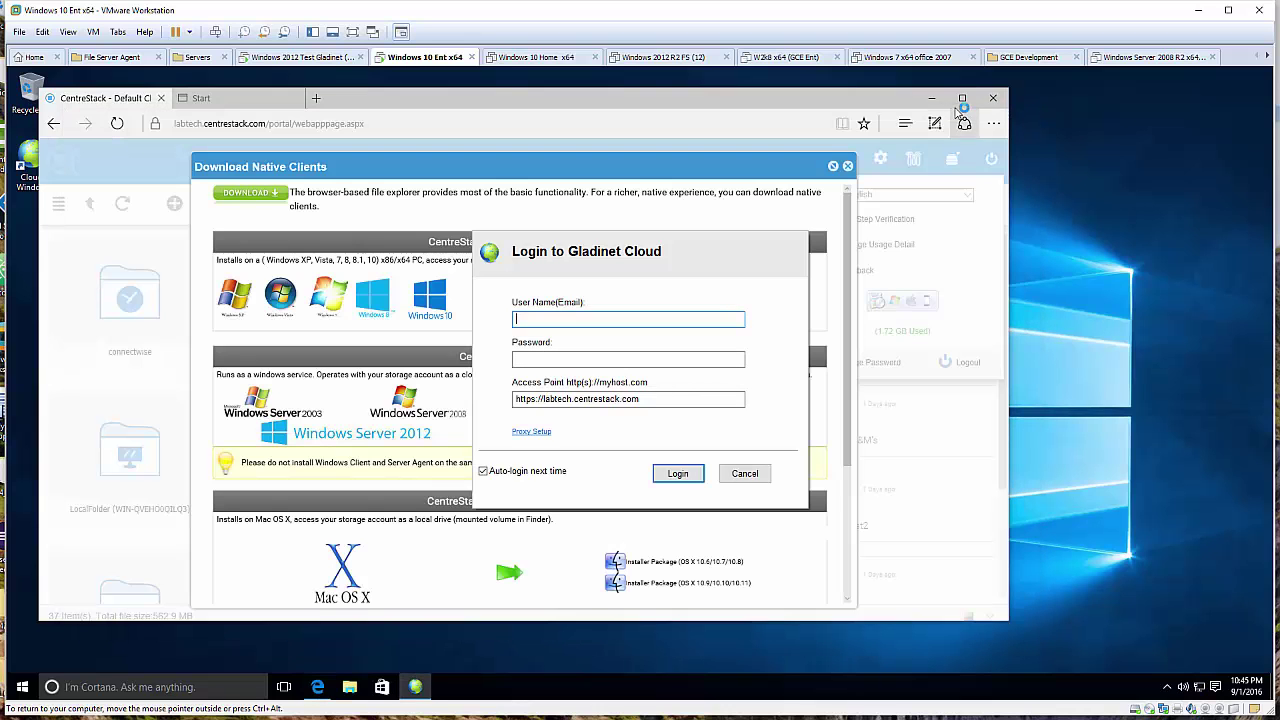
left_click(933, 99)
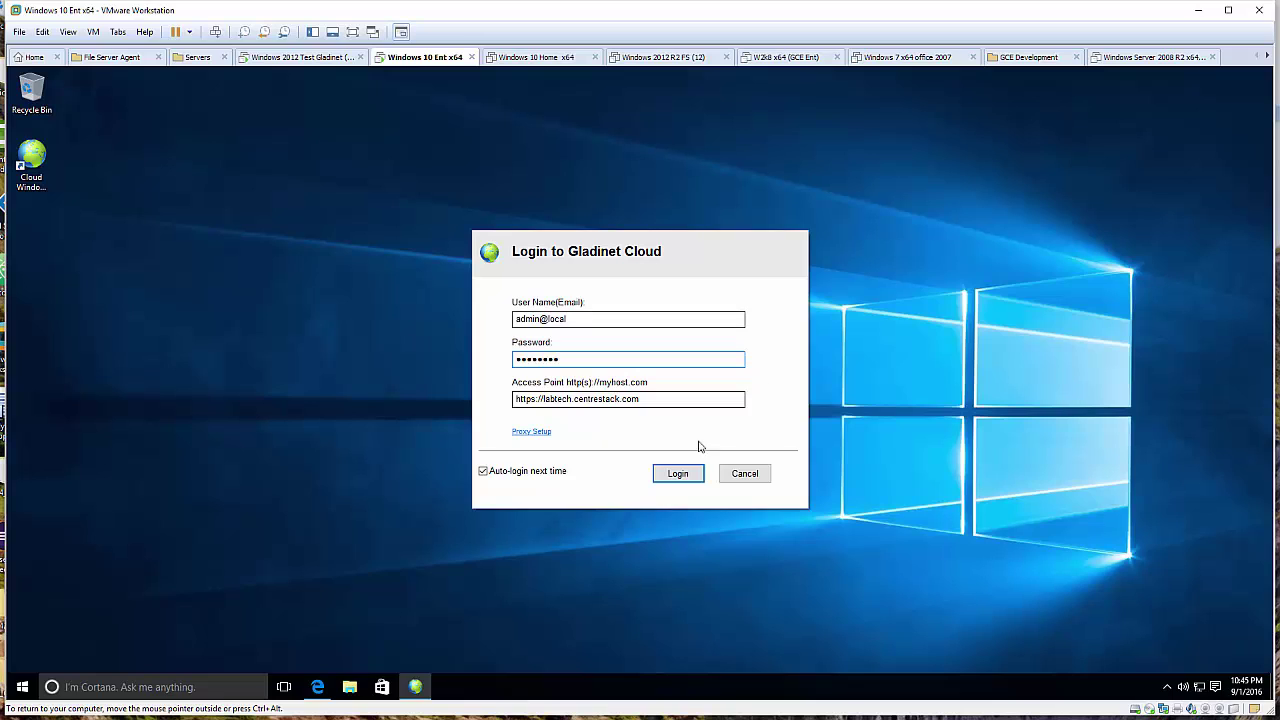
left_click(680, 474)
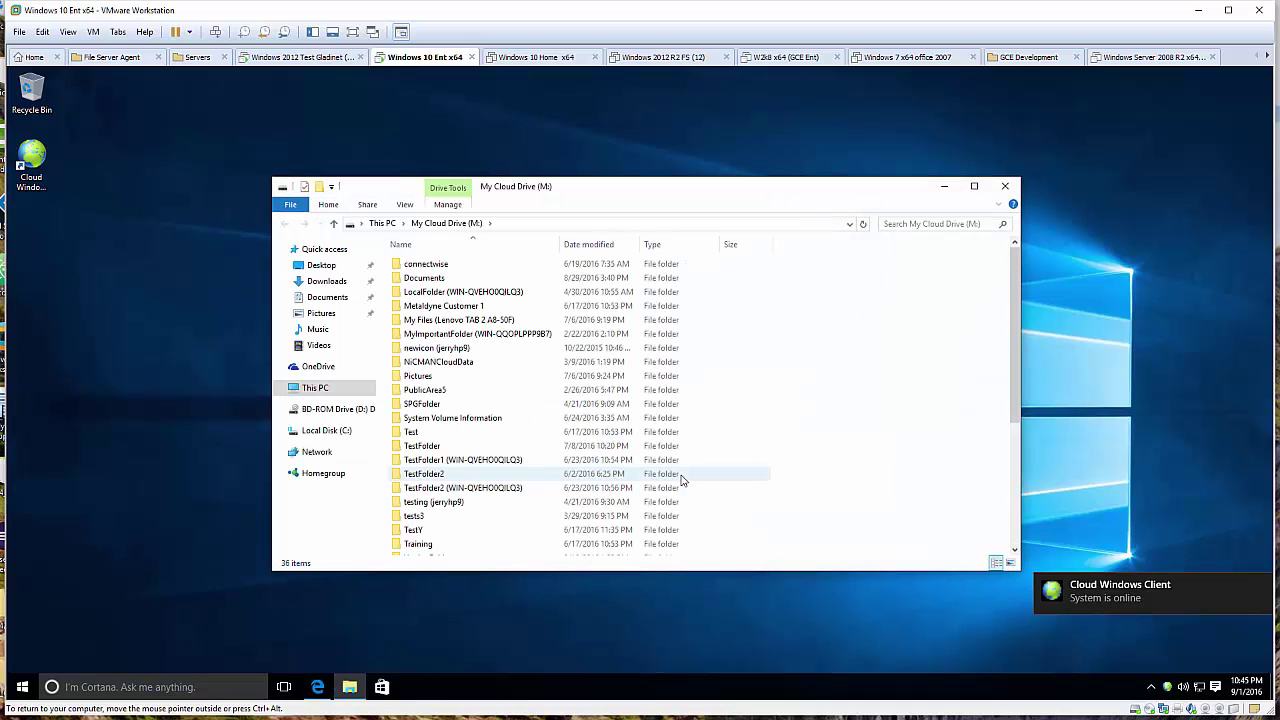
Step: Browse Documents and its ReceiveFolder on My Cloud Drive (M:), returning to Documents and showing its full path
double_click(425, 277)
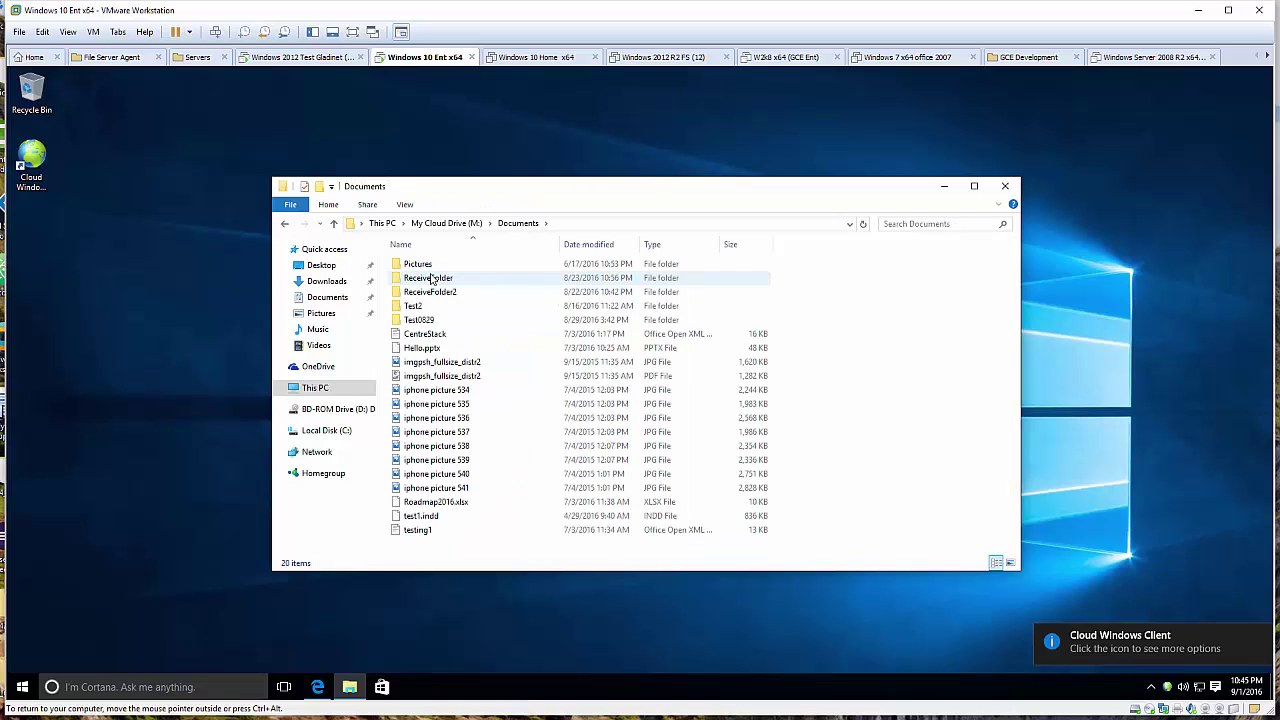
left_click(432, 280)
double_click(434, 280)
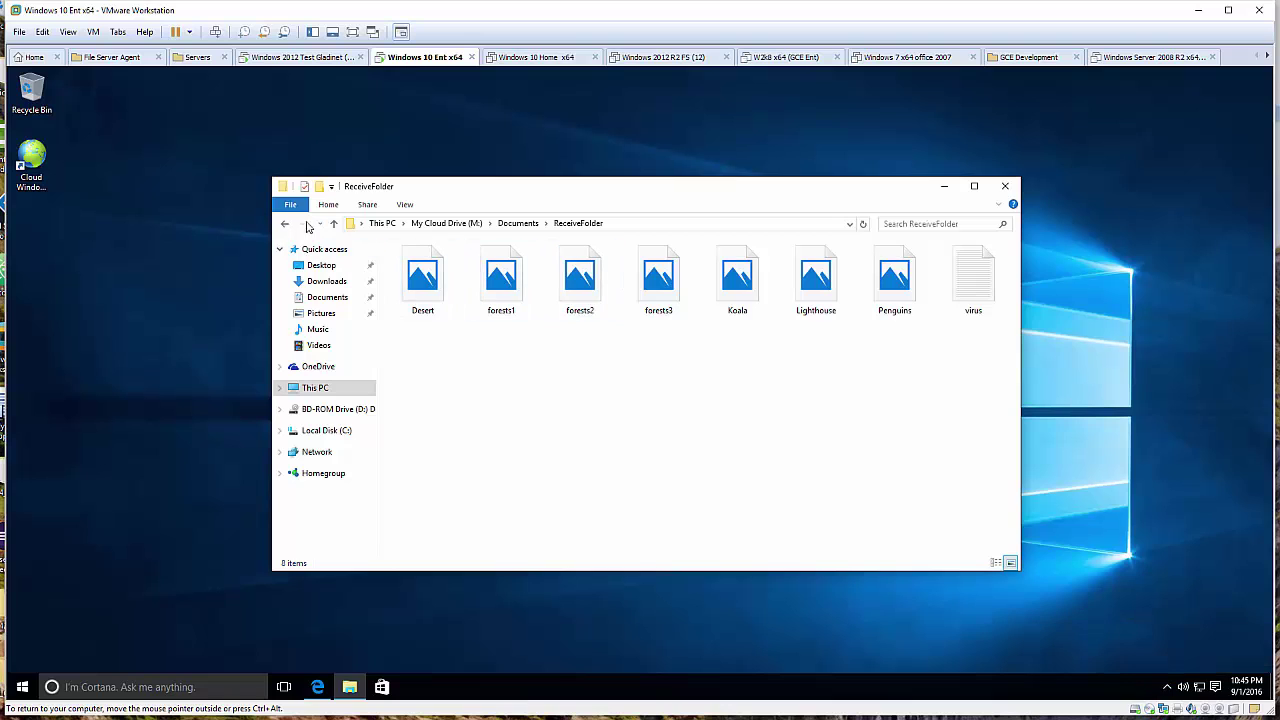
left_click(285, 224)
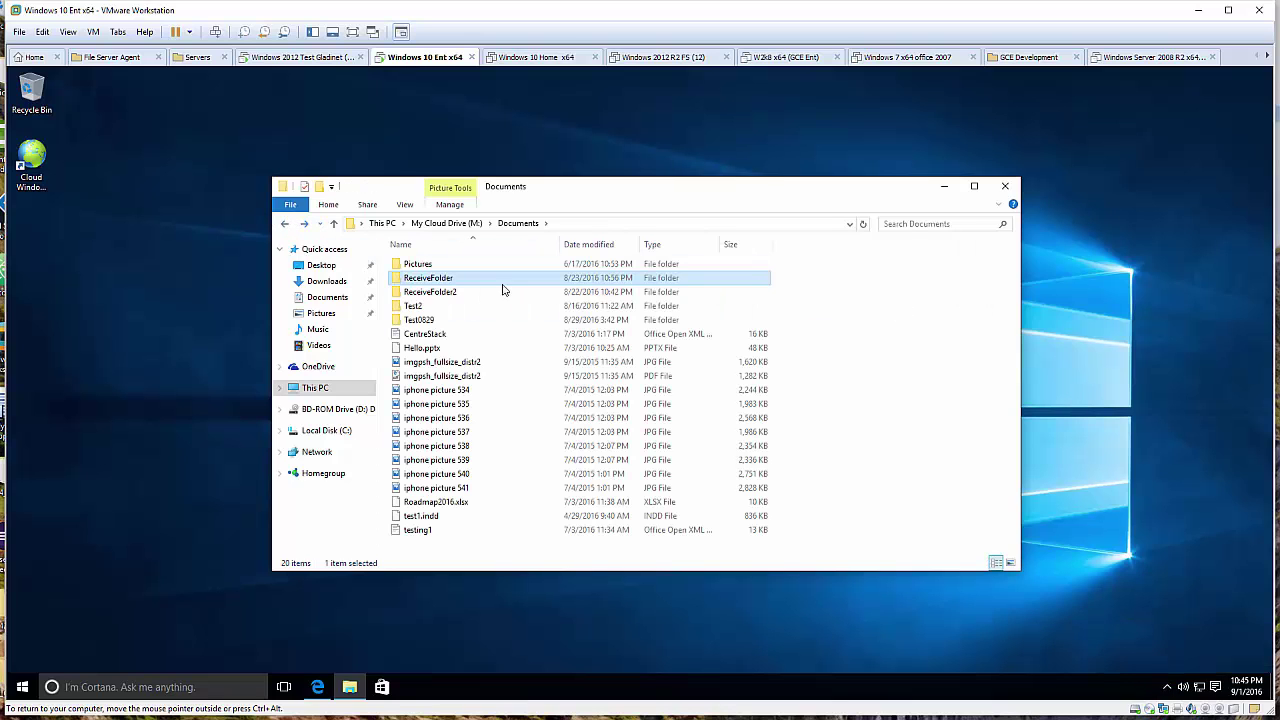
left_click_drag(557, 202, 777, 258)
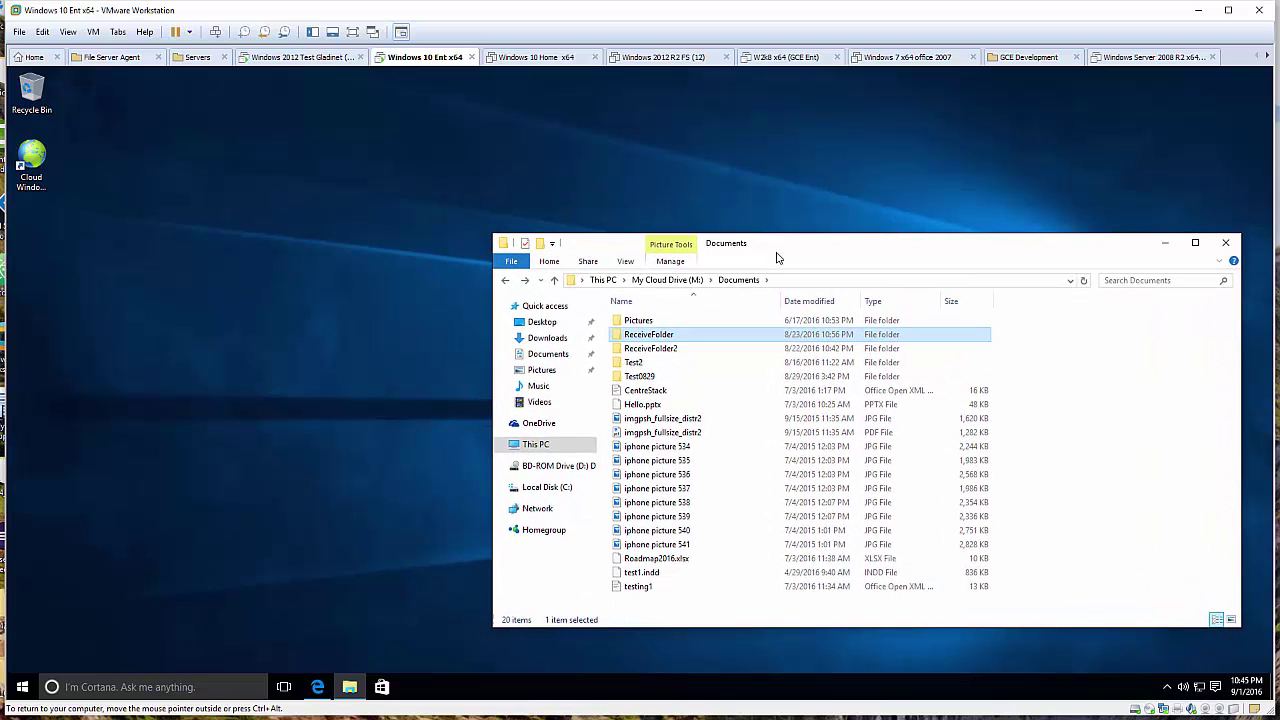
left_click(776, 281)
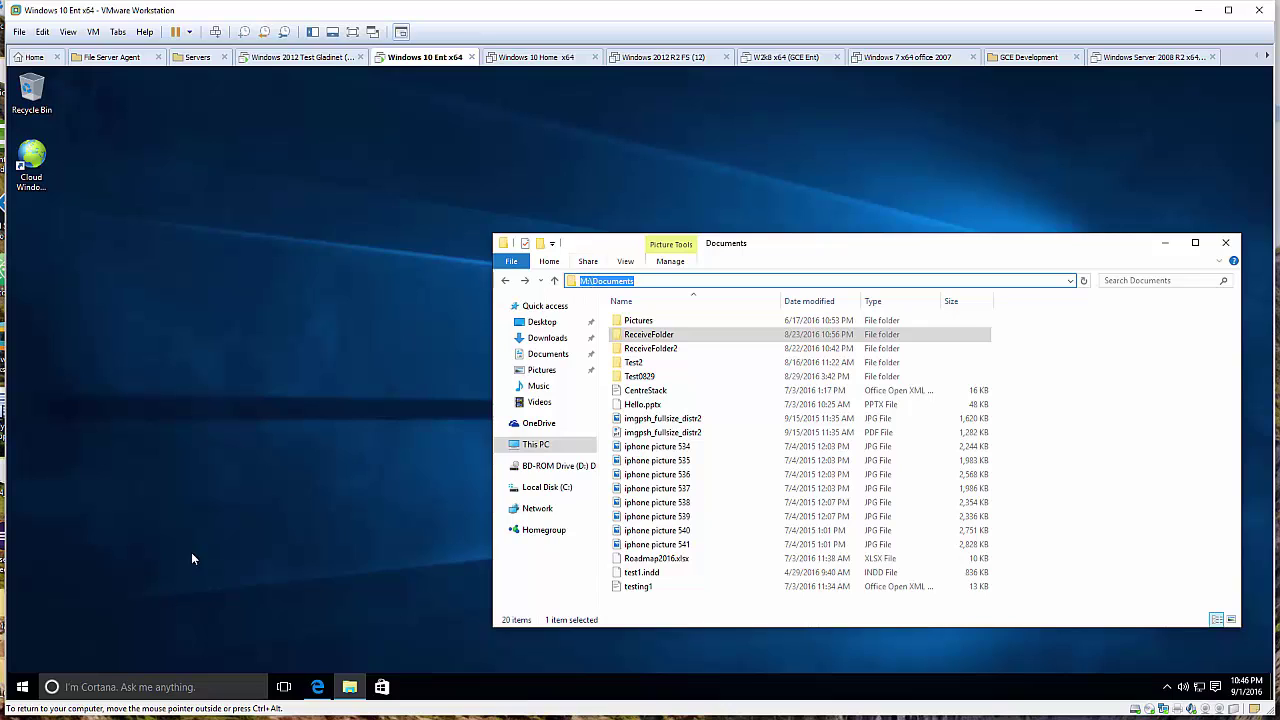
Step: Open a second File Explorer window at This PC, inspect the properties of My Cloud Drive (M:), and close that window
right_click(22, 687)
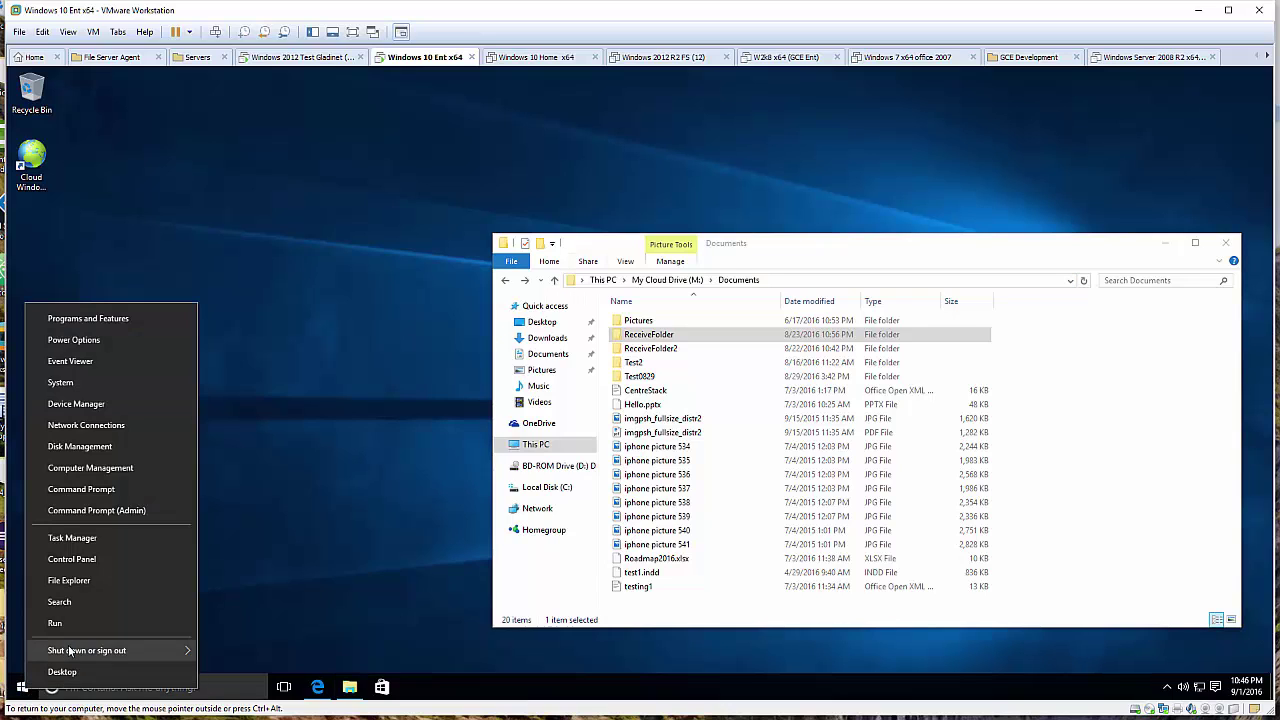
left_click(96, 580)
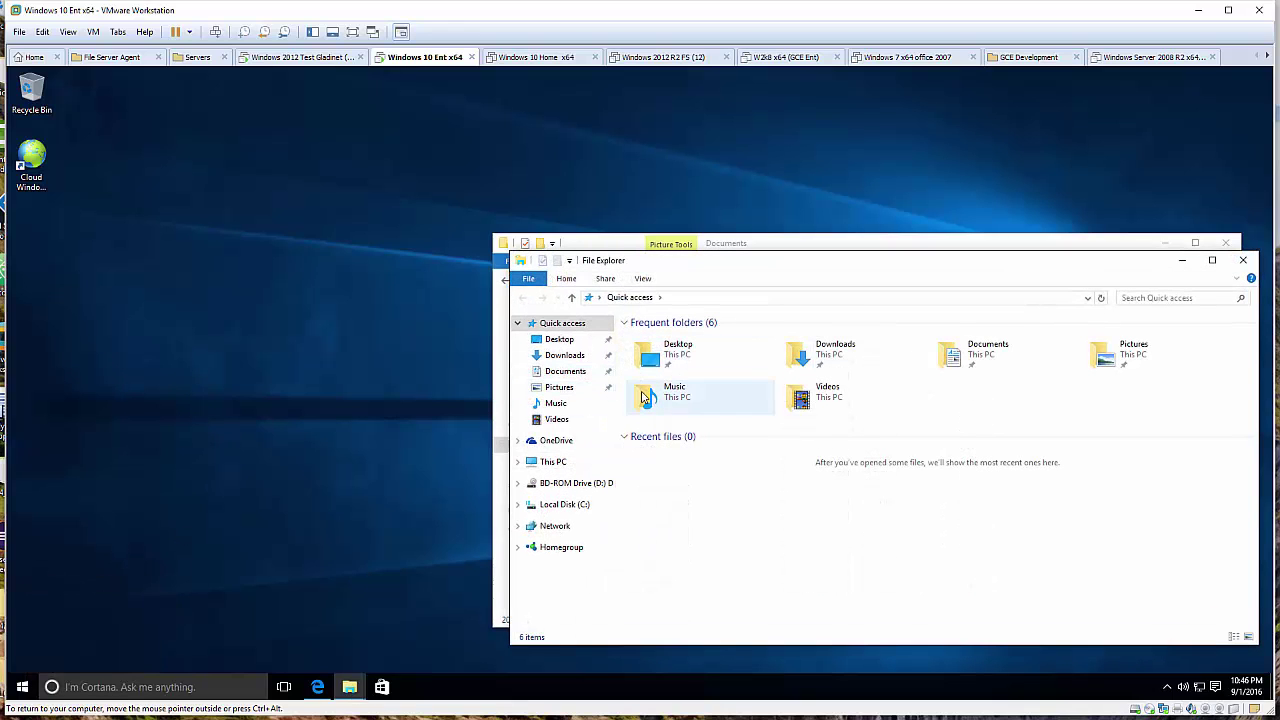
left_click(555, 462)
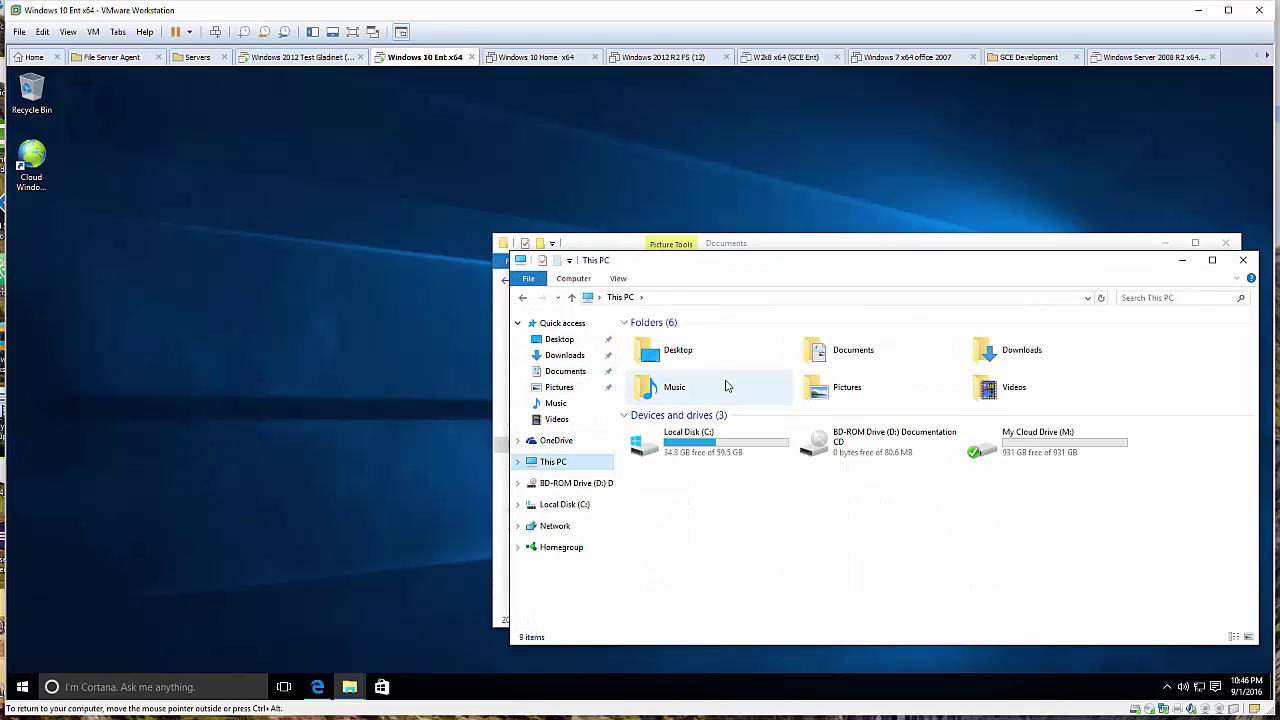
left_click(1076, 457)
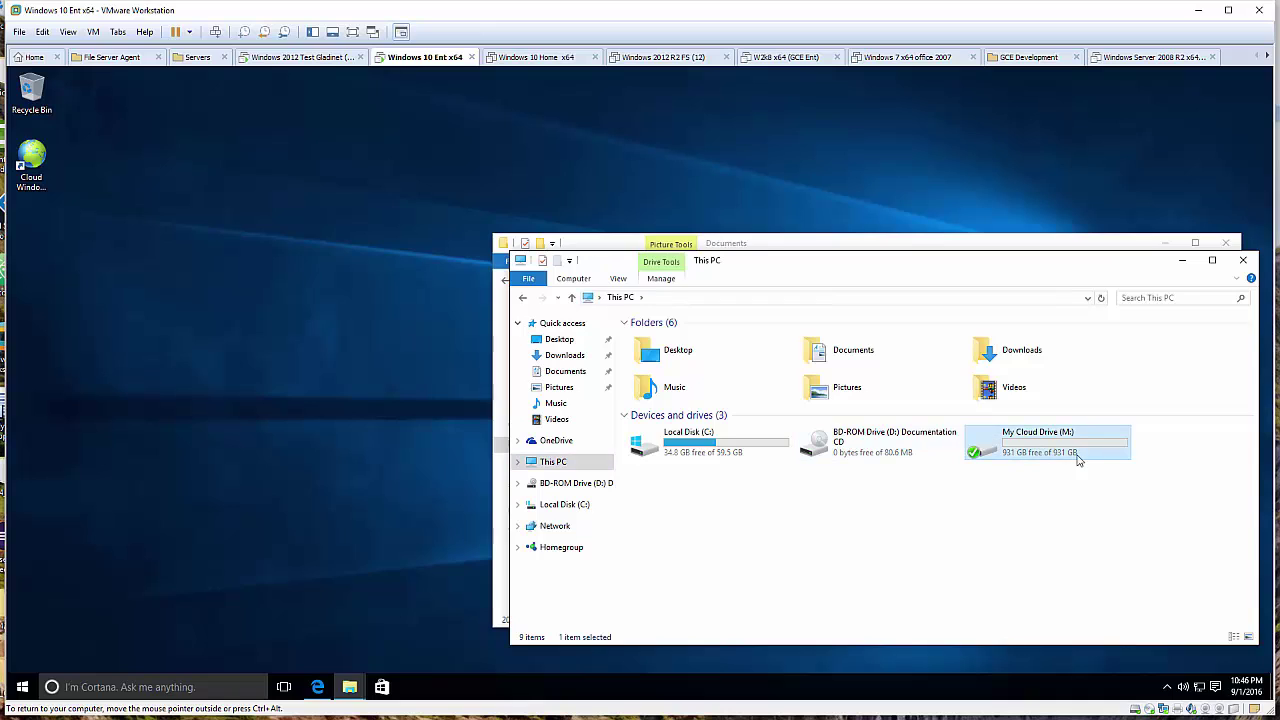
right_click(1050, 446)
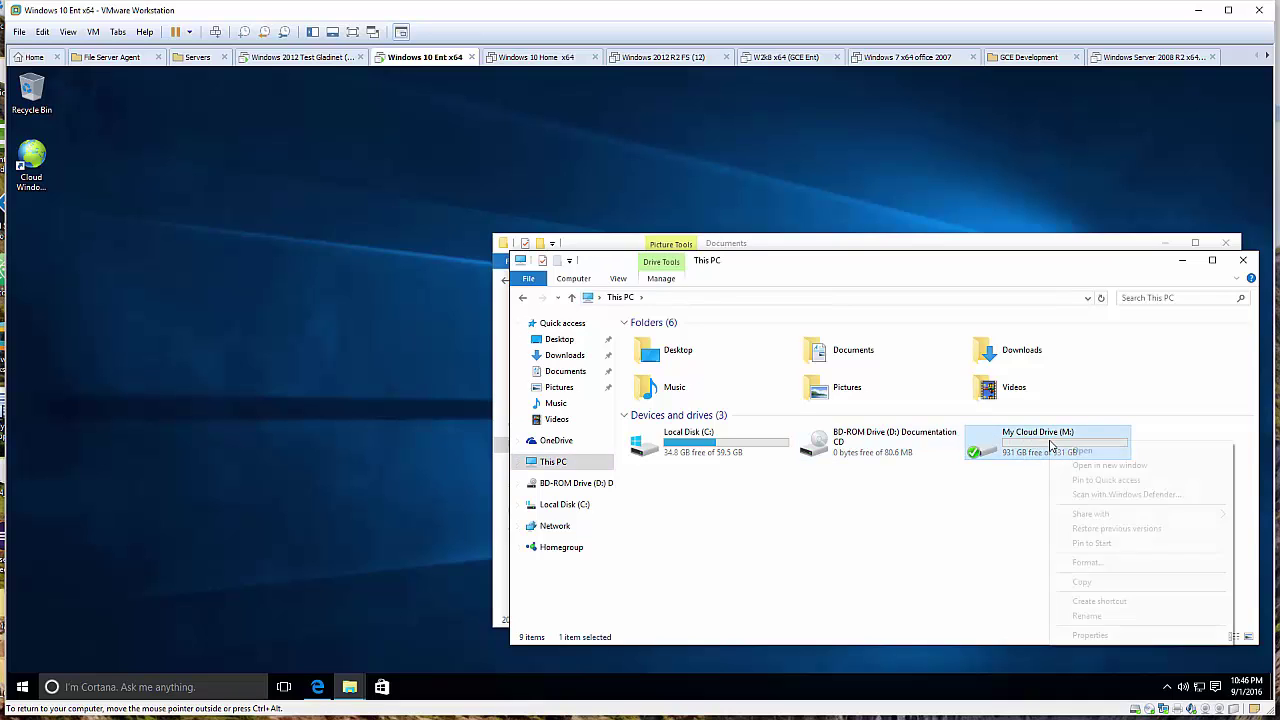
left_click(1108, 638)
left_click_drag(1128, 340, 883, 324)
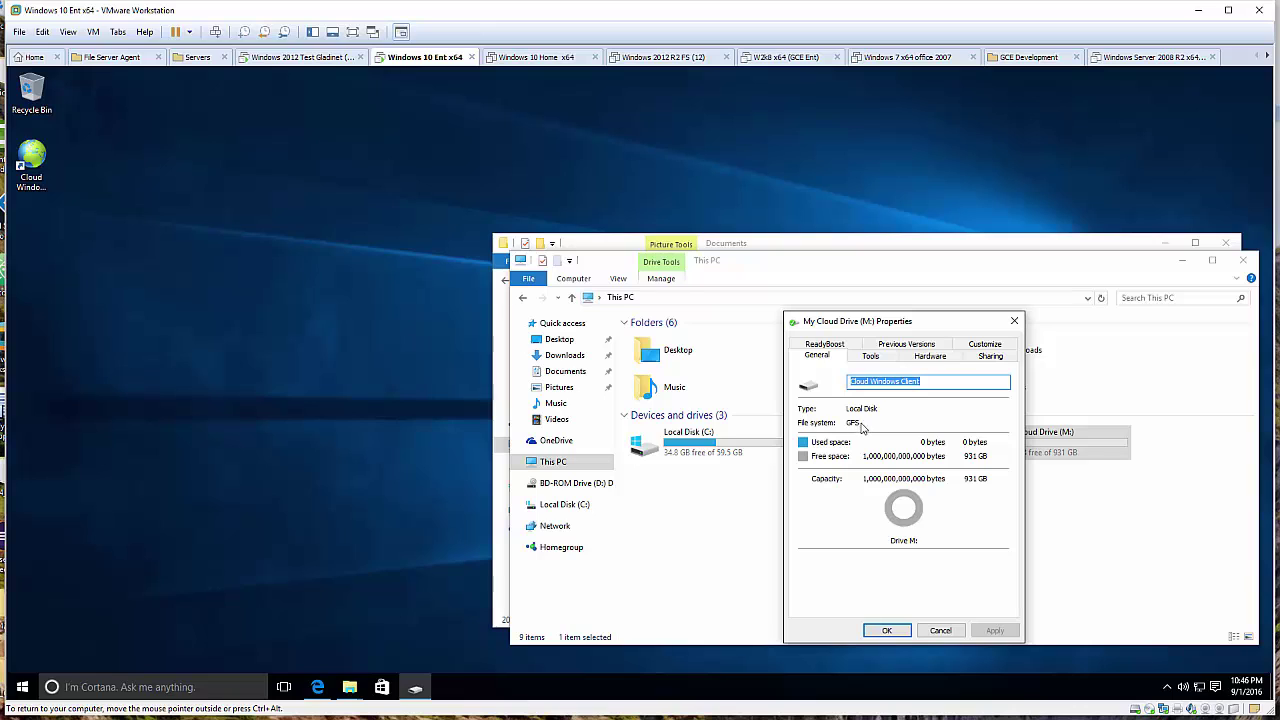
left_click(941, 630)
left_click_drag(1070, 268, 771, 200)
left_click(938, 194)
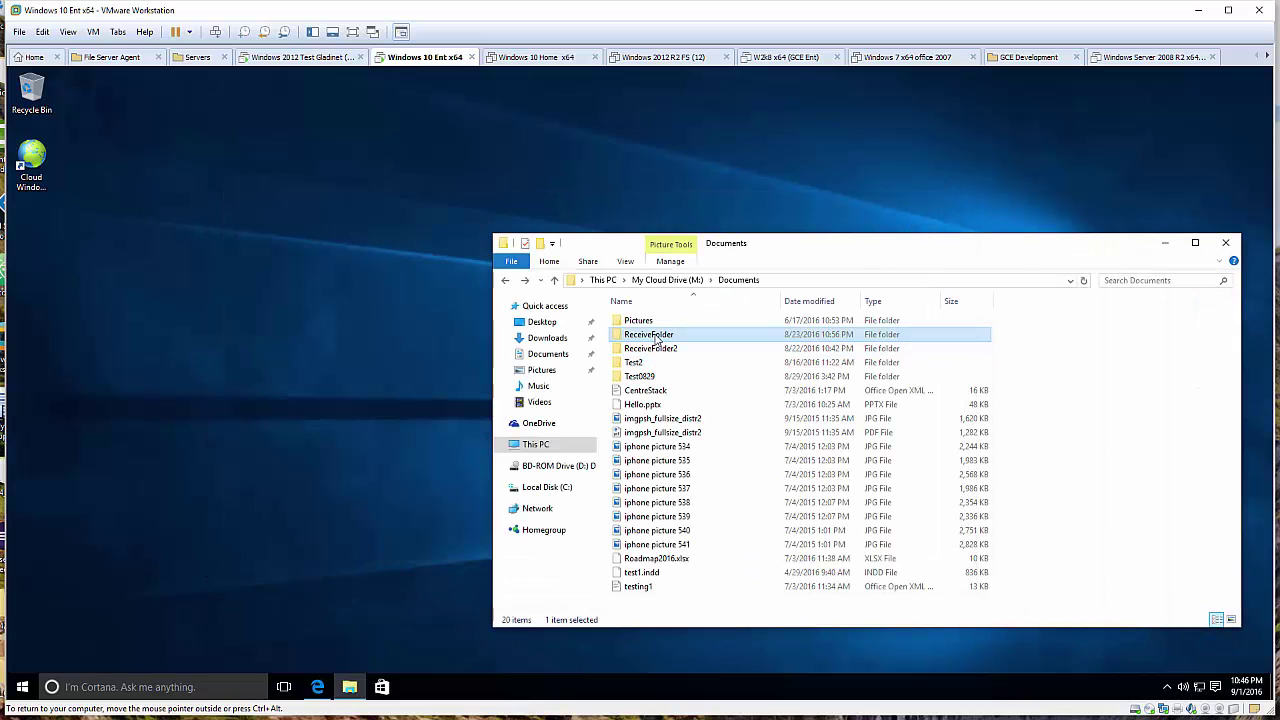
double_click(655, 336)
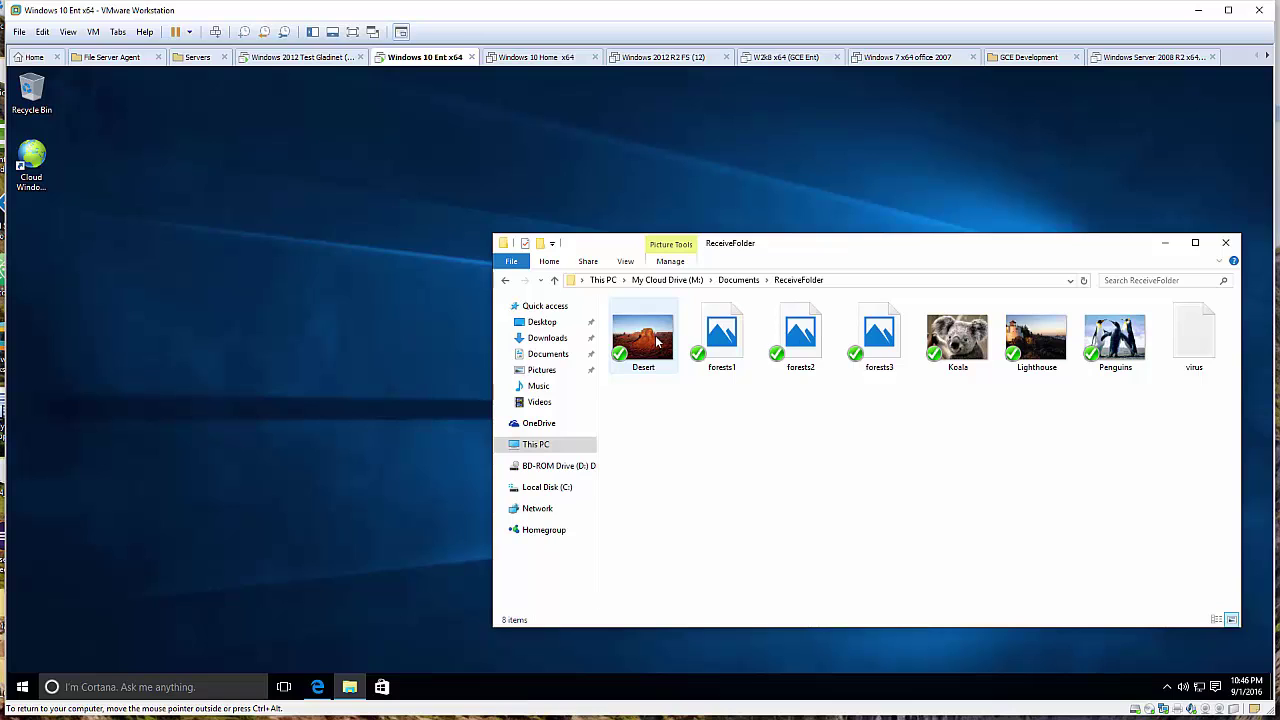
left_click(655, 344)
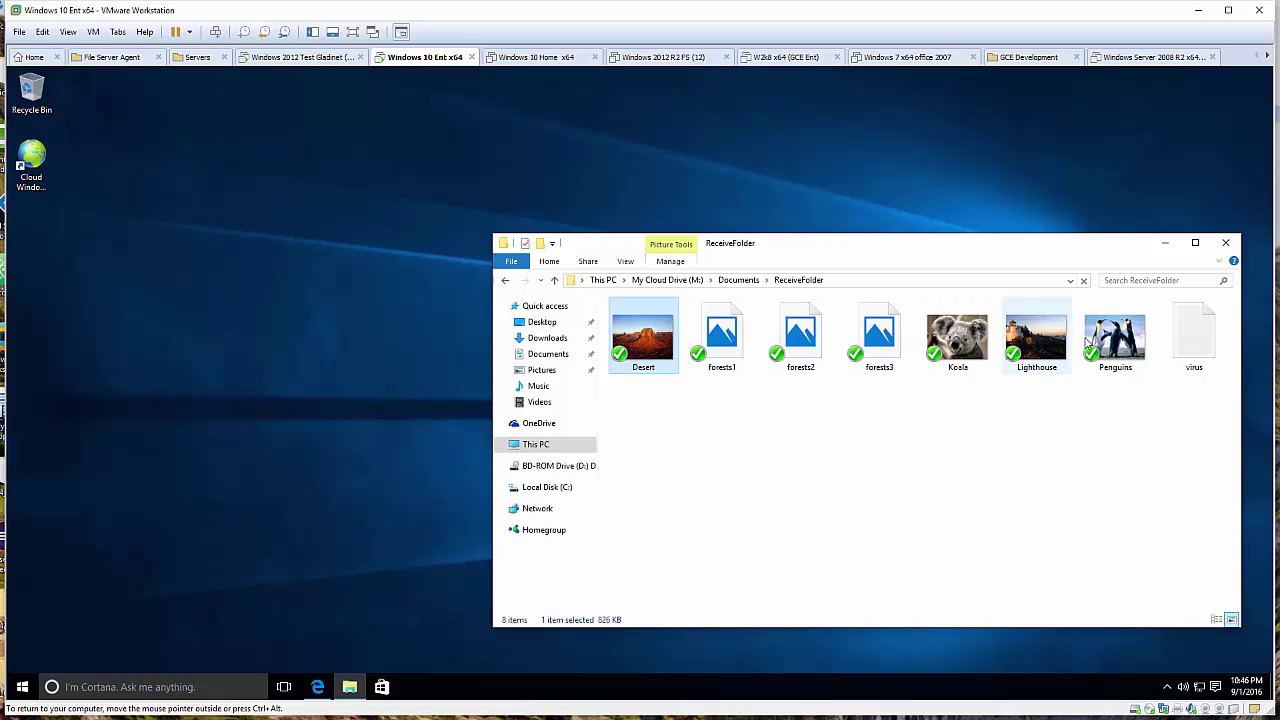
left_click(1122, 350, "shift")
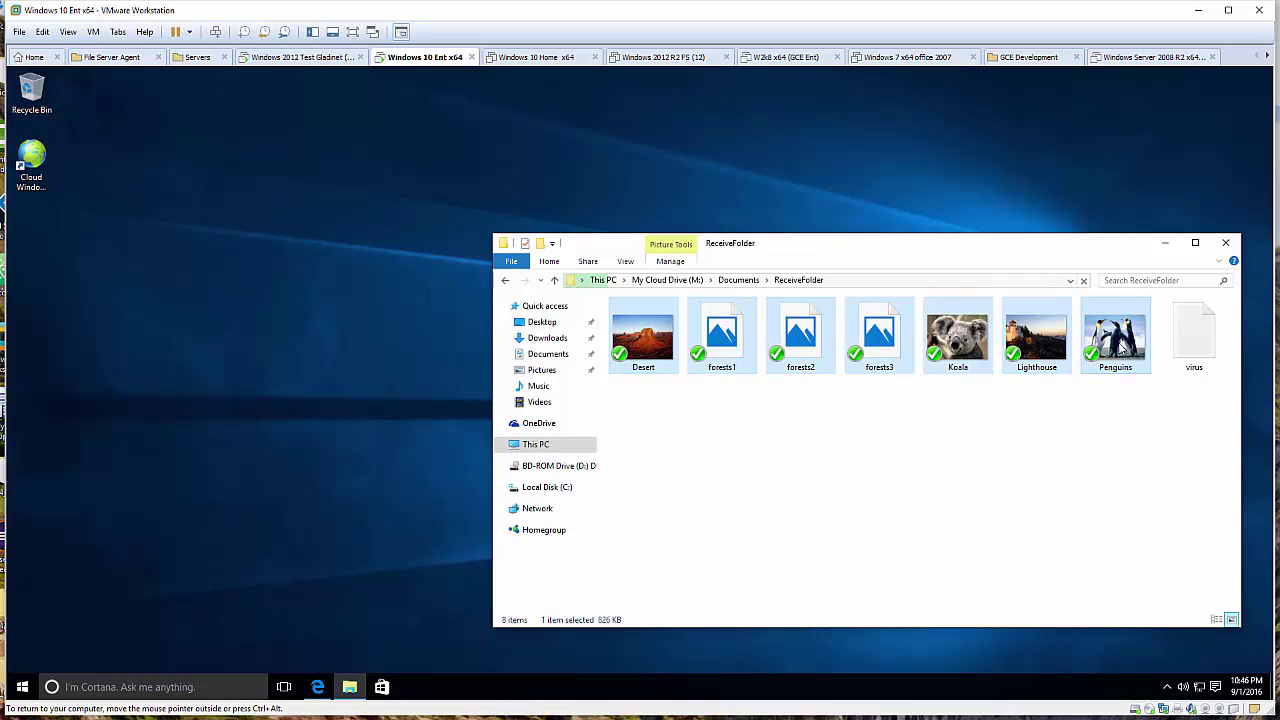
right_click(314, 286)
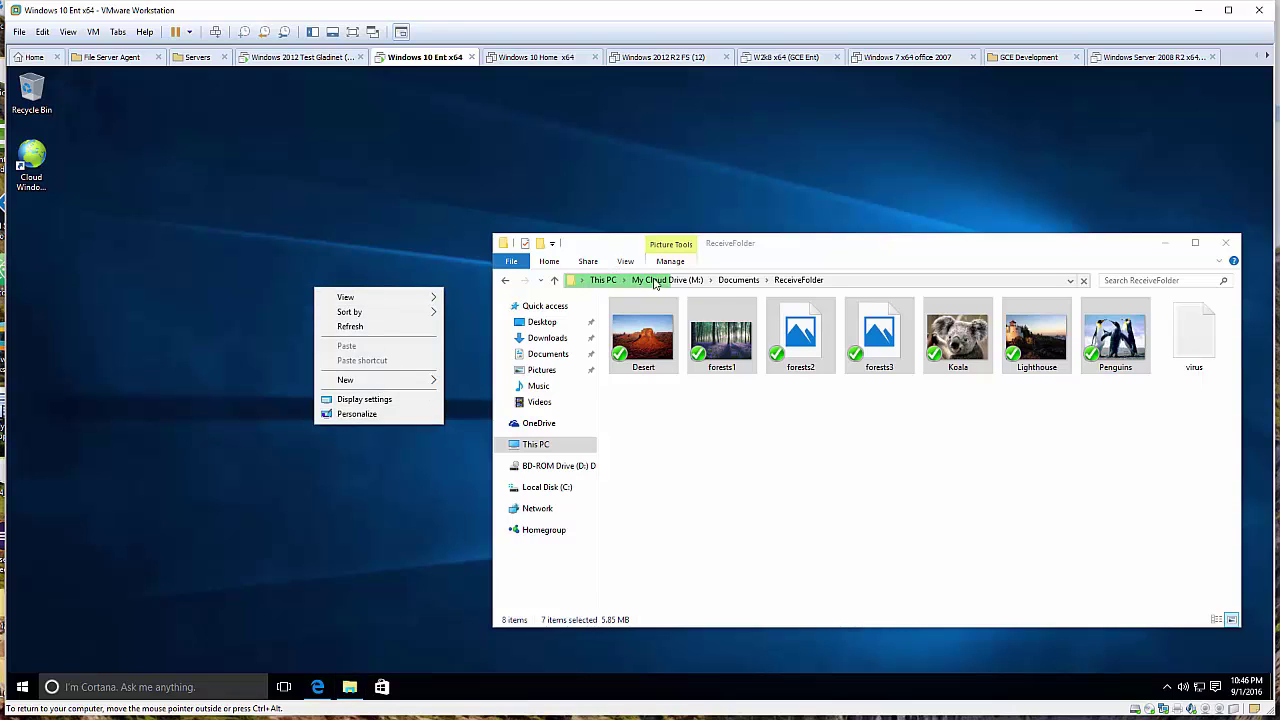
left_click(736, 281)
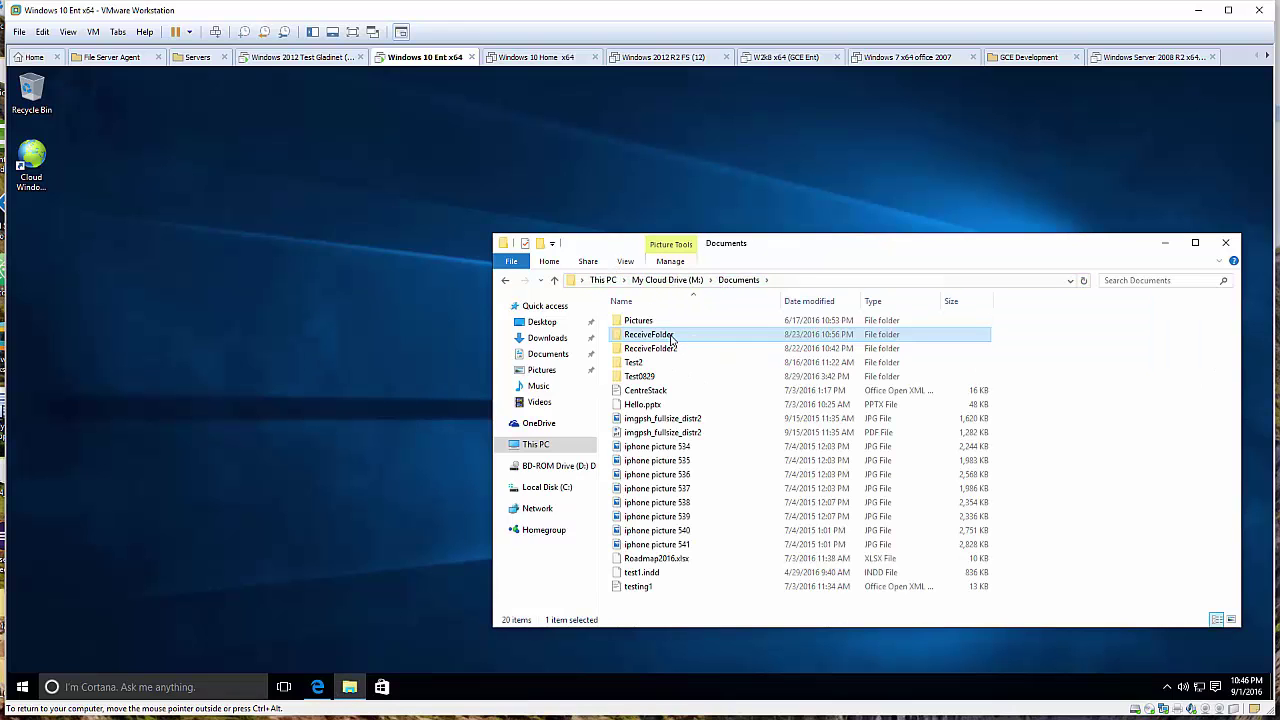
Step: Copy ReceiveFolder from the cloud drive's Documents folder to the desktop and check the files in the copy
left_click_drag(672, 339, 267, 316)
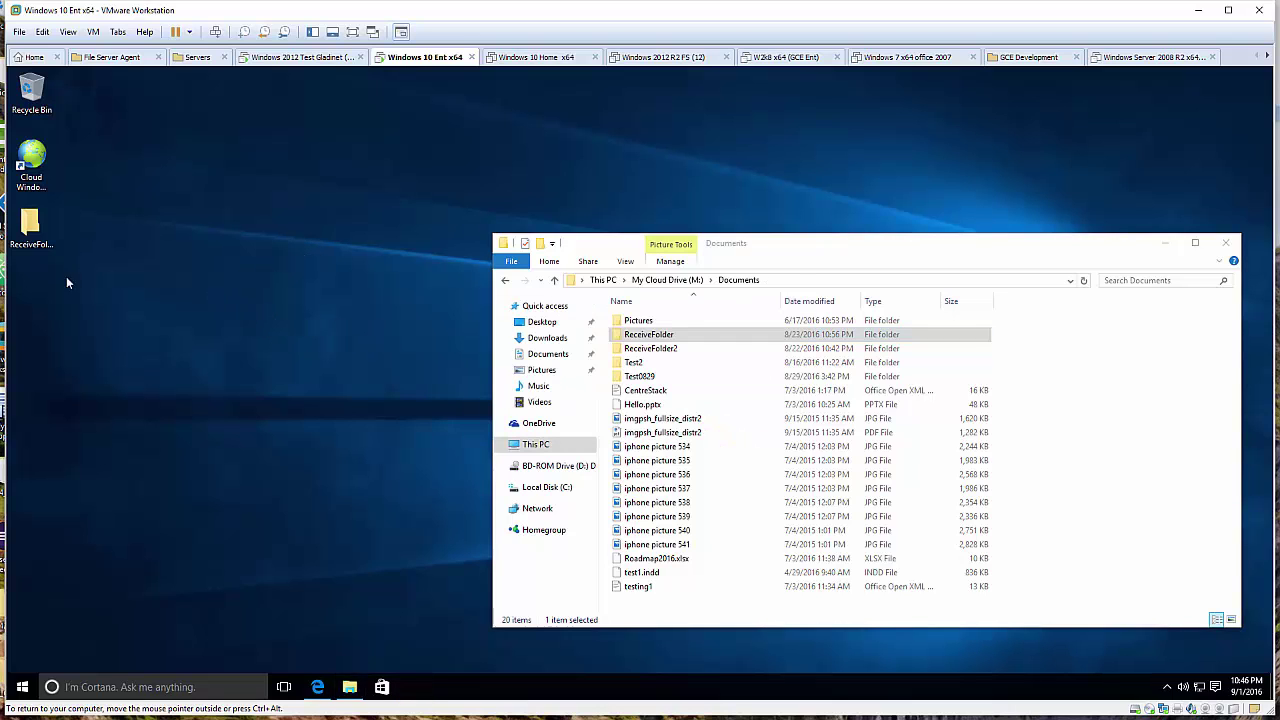
double_click(30, 225)
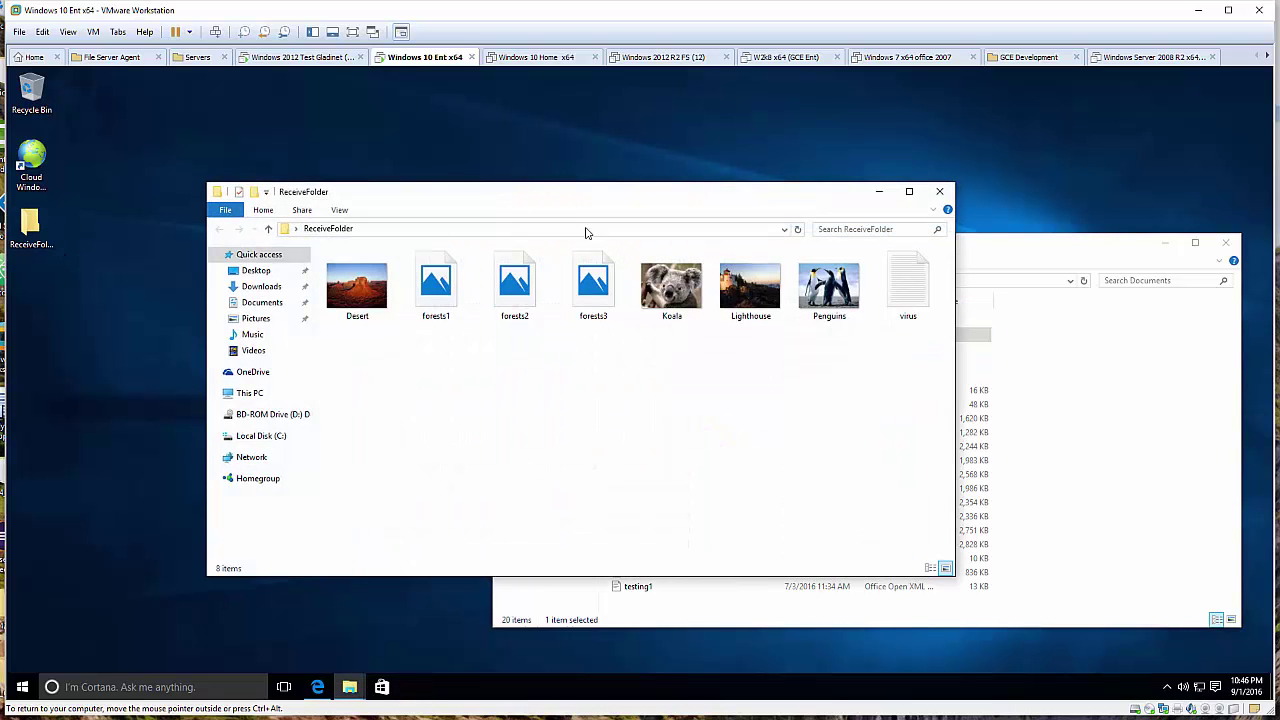
left_click(462, 306)
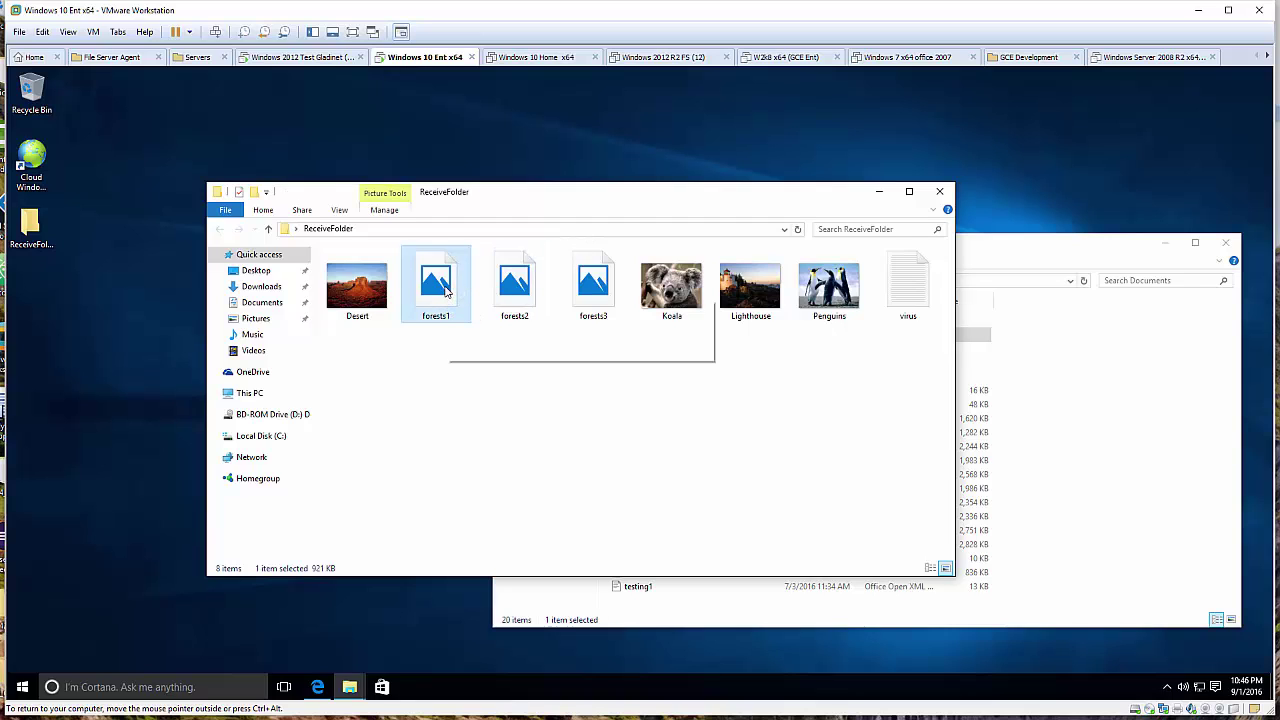
left_click(513, 290)
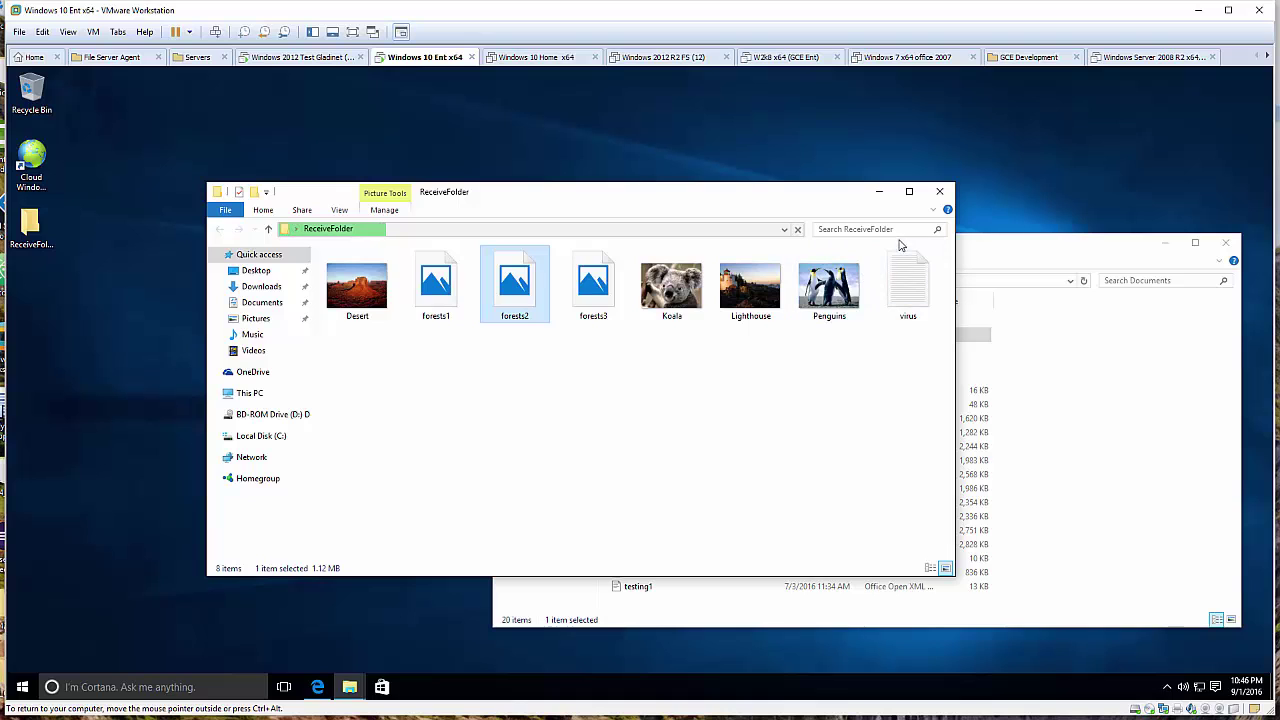
left_click_drag(826, 203, 736, 190)
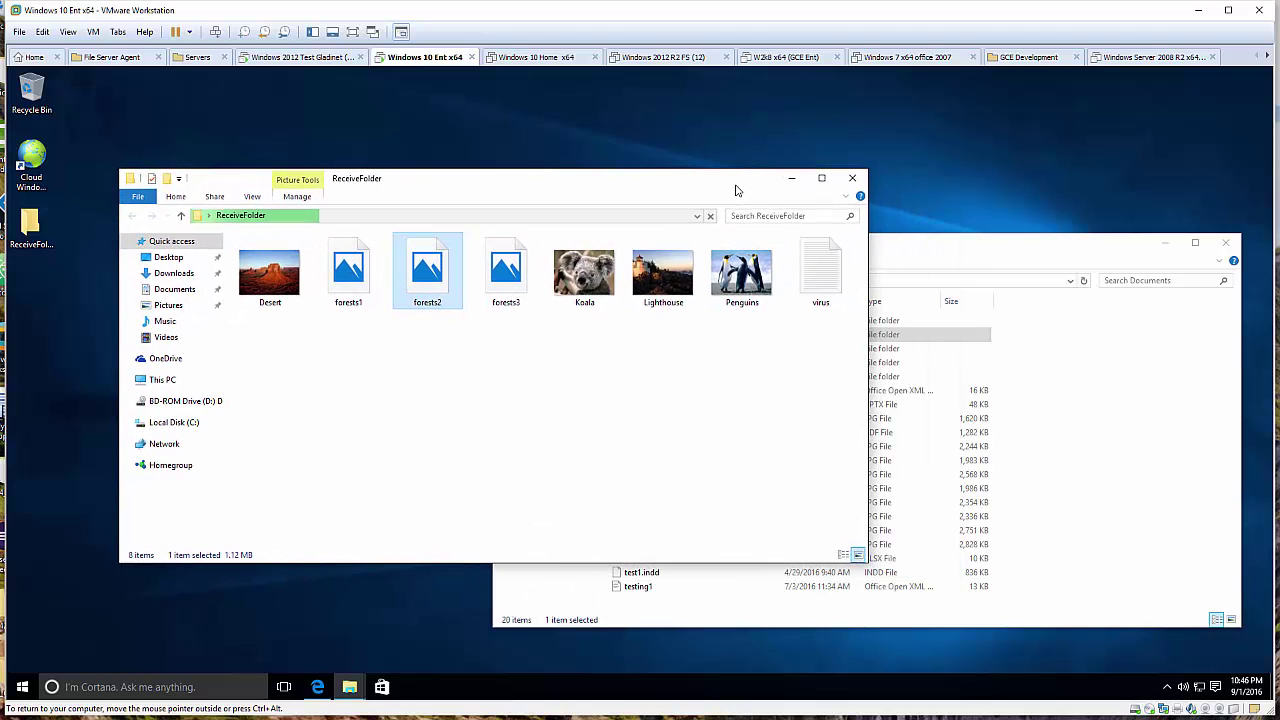
left_click(852, 179)
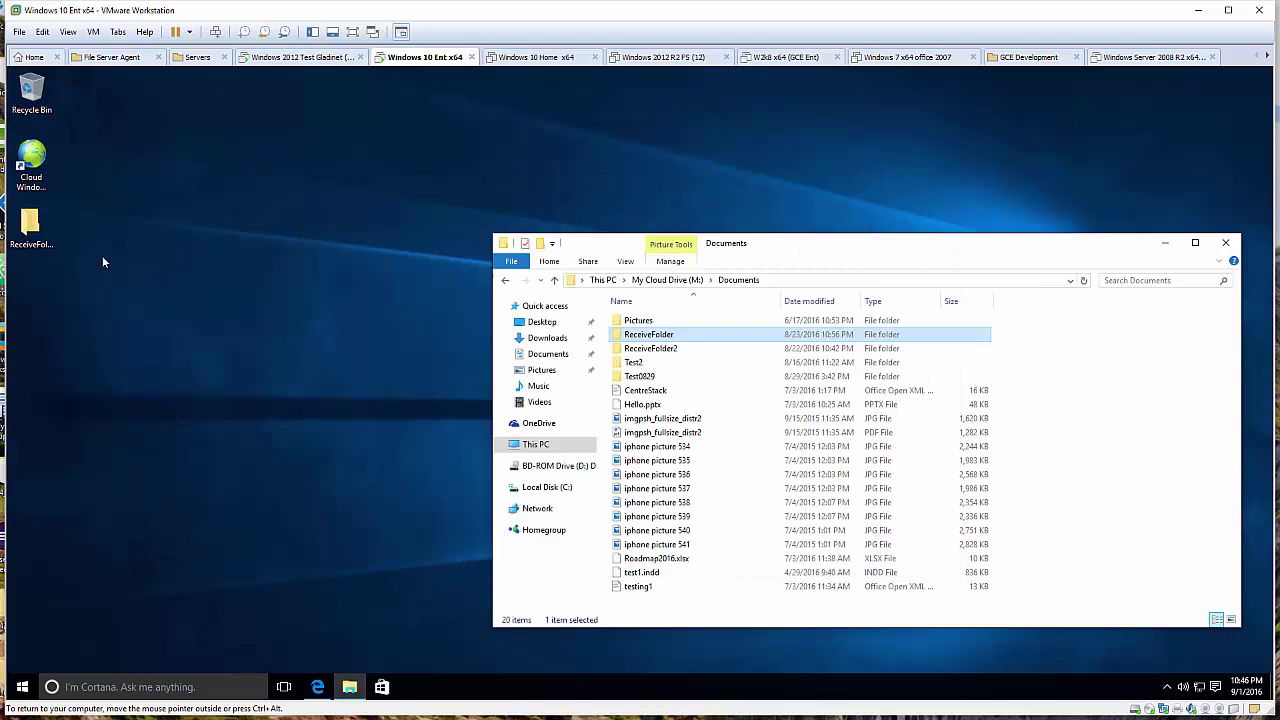
Step: Rename the copied ReceiveFolder on the desktop as UploadFolder
left_click(33, 228)
right_click(30, 224)
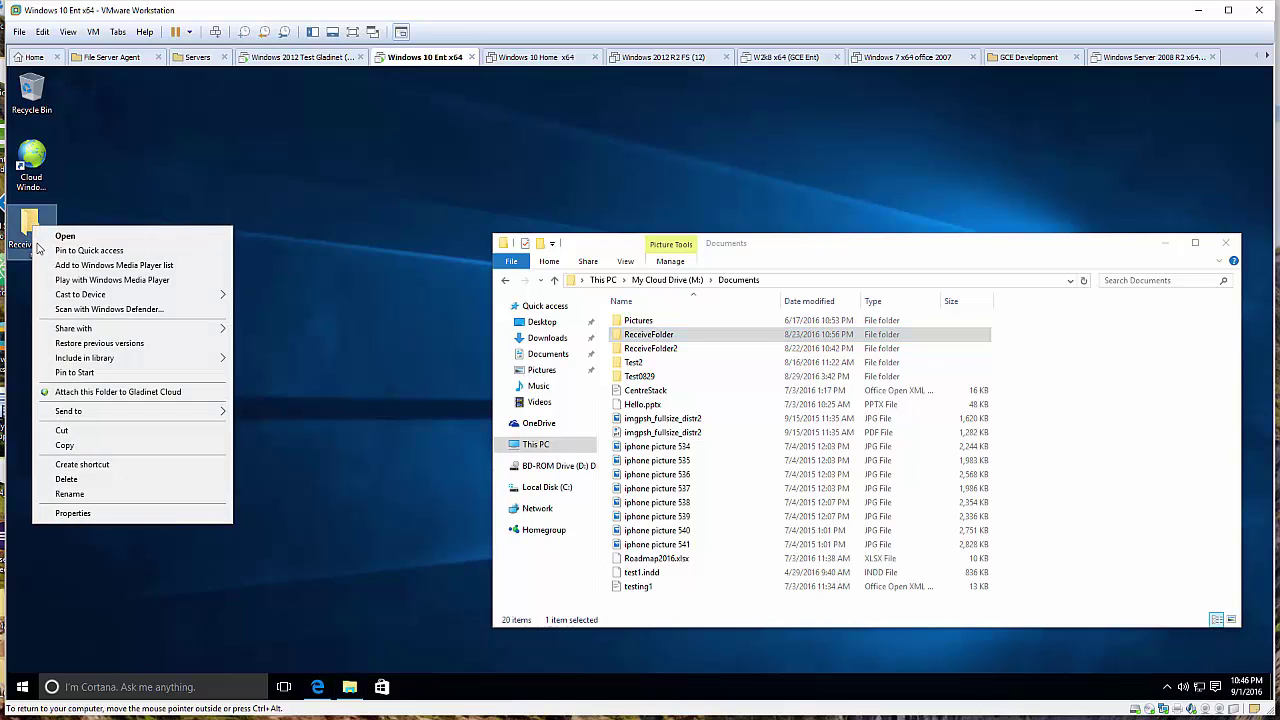
left_click(78, 490)
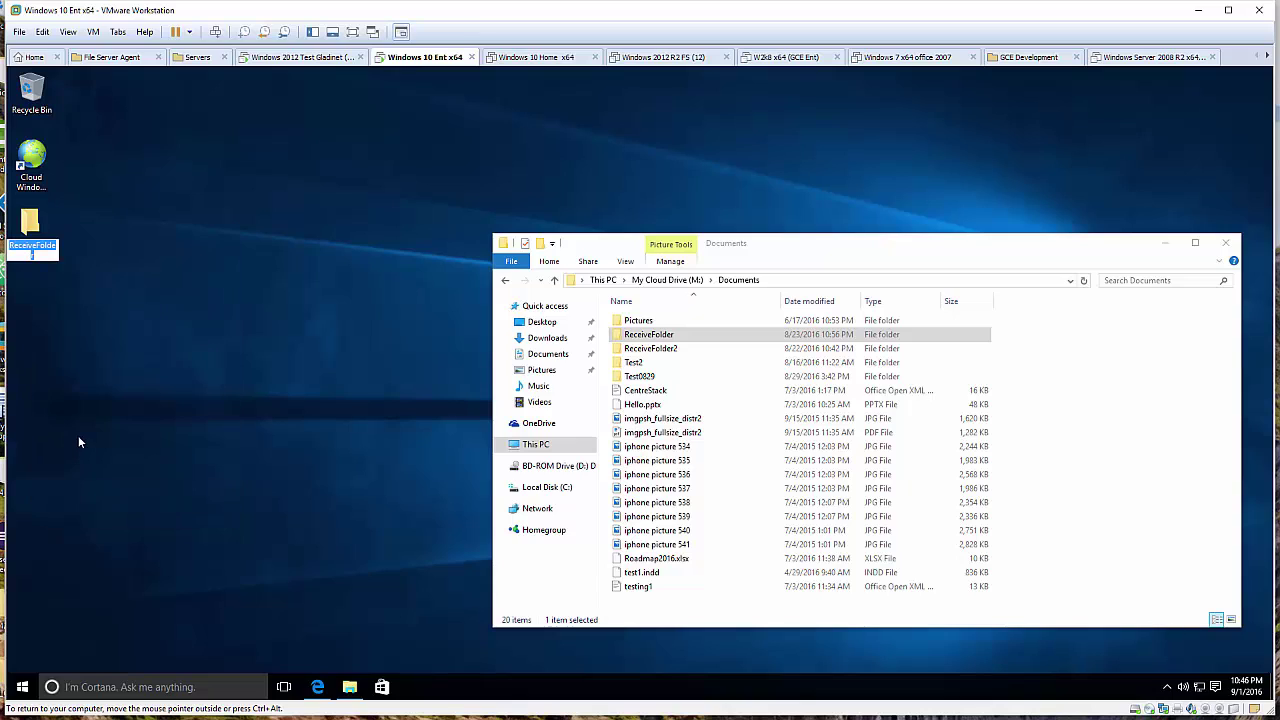
type("UploadFolder")
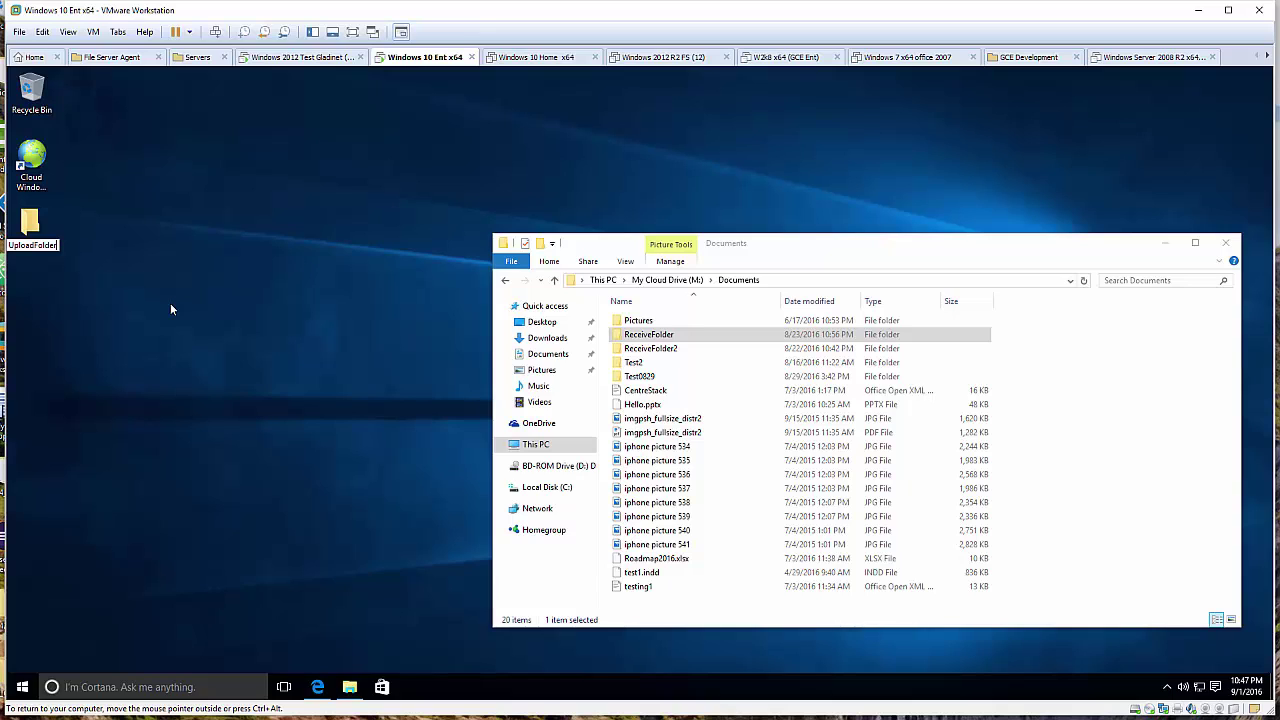
left_click_drag(251, 335, 111, 251)
Step: Permanently delete forests1, forests2, forests3 and virus from the desktop's UploadFolder and close its window
double_click(39, 220)
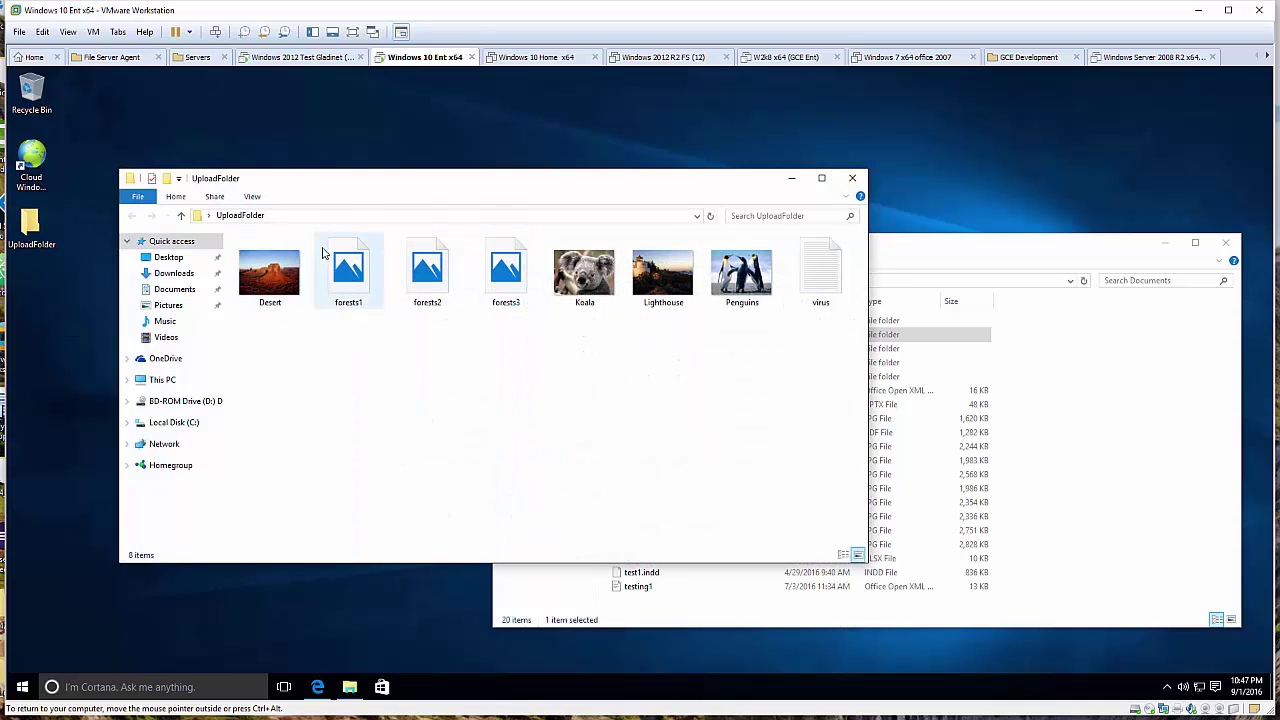
left_click(349, 259)
left_click(505, 280, "shift")
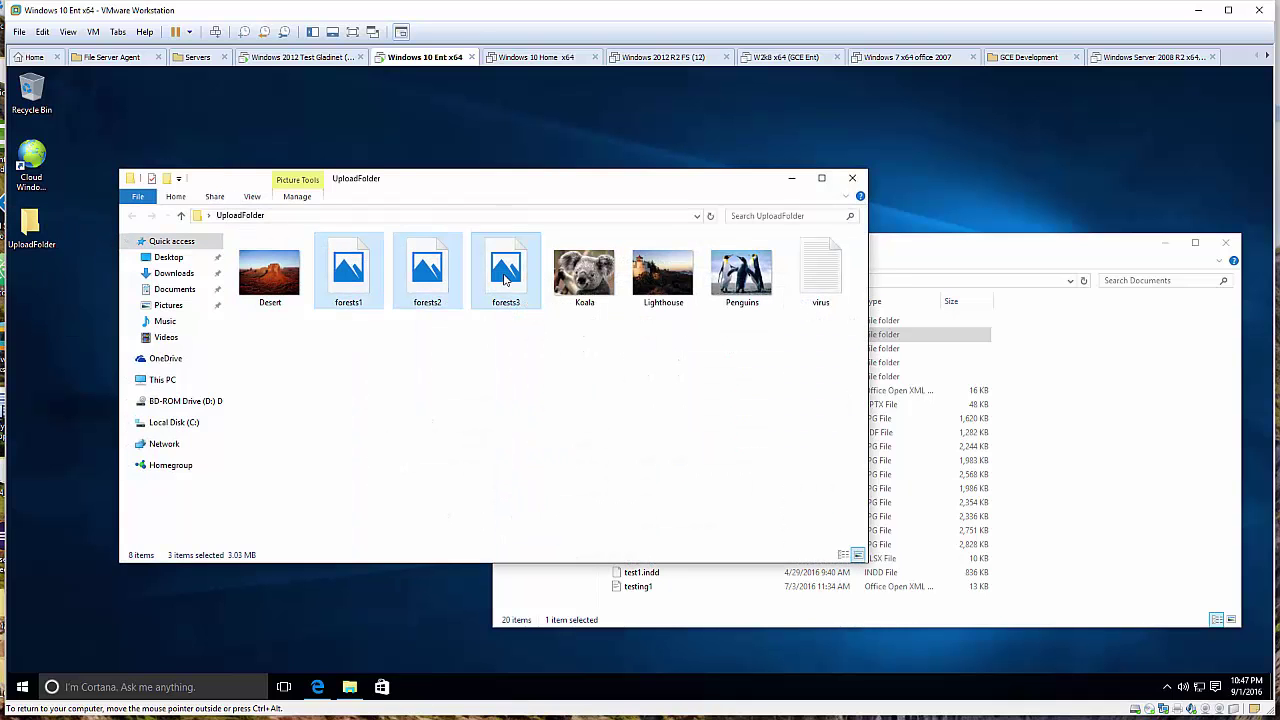
key("shift+Delete")
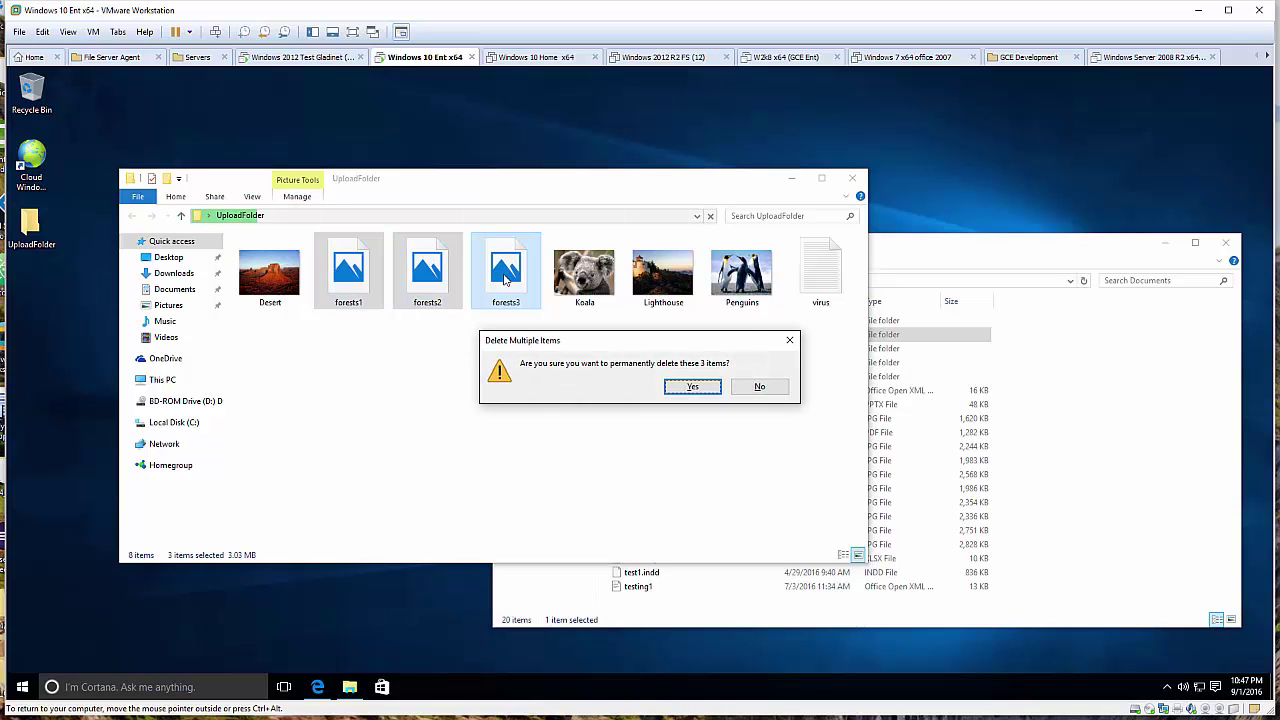
left_click(689, 388)
left_click(594, 285)
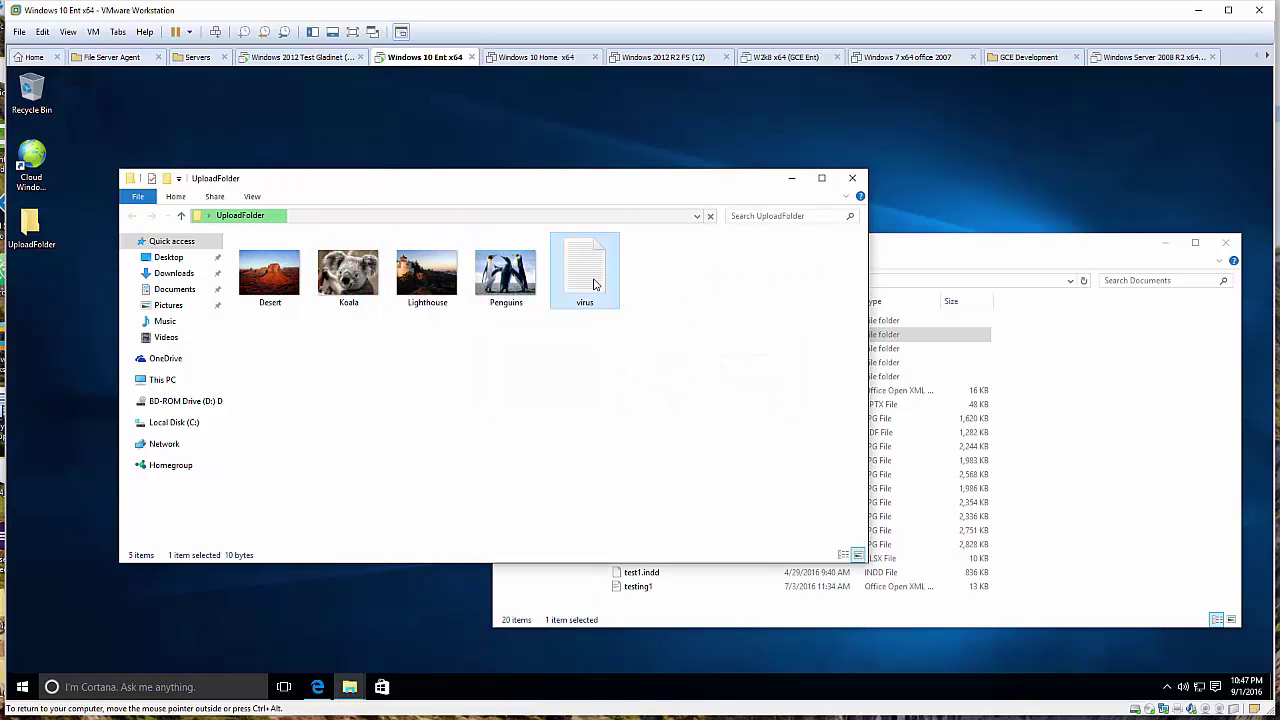
key("shift+Delete")
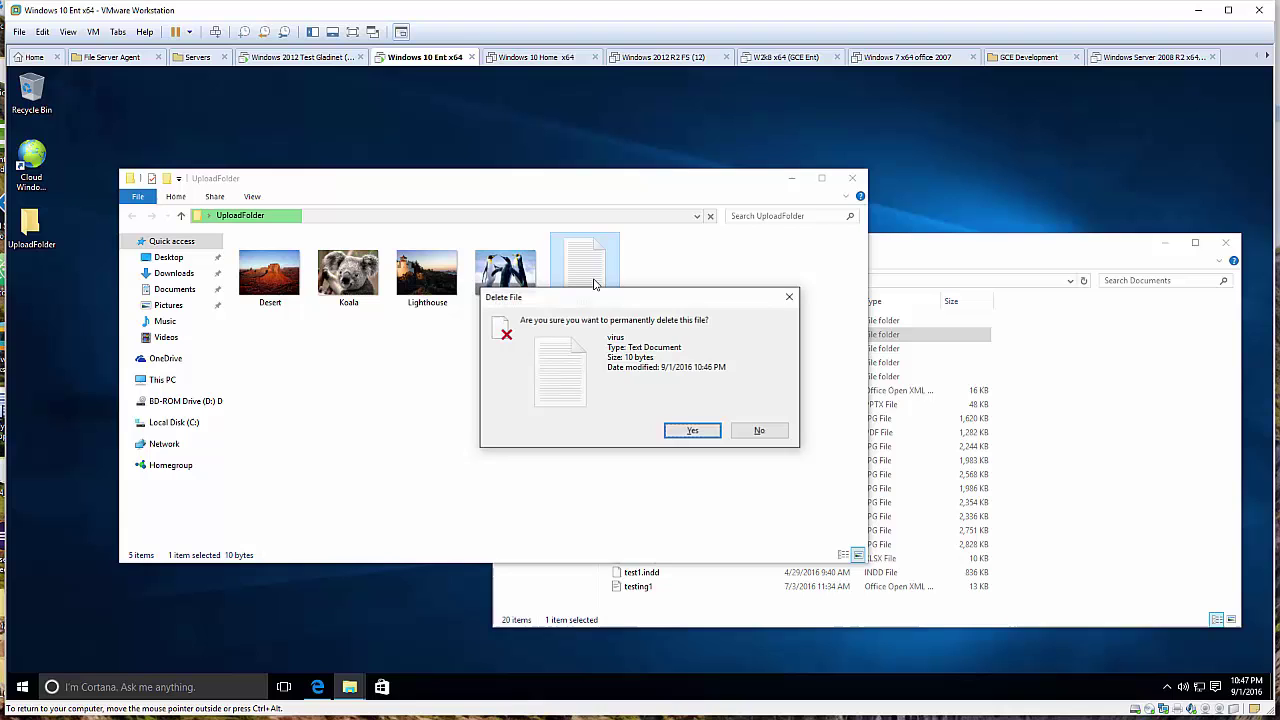
left_click(701, 431)
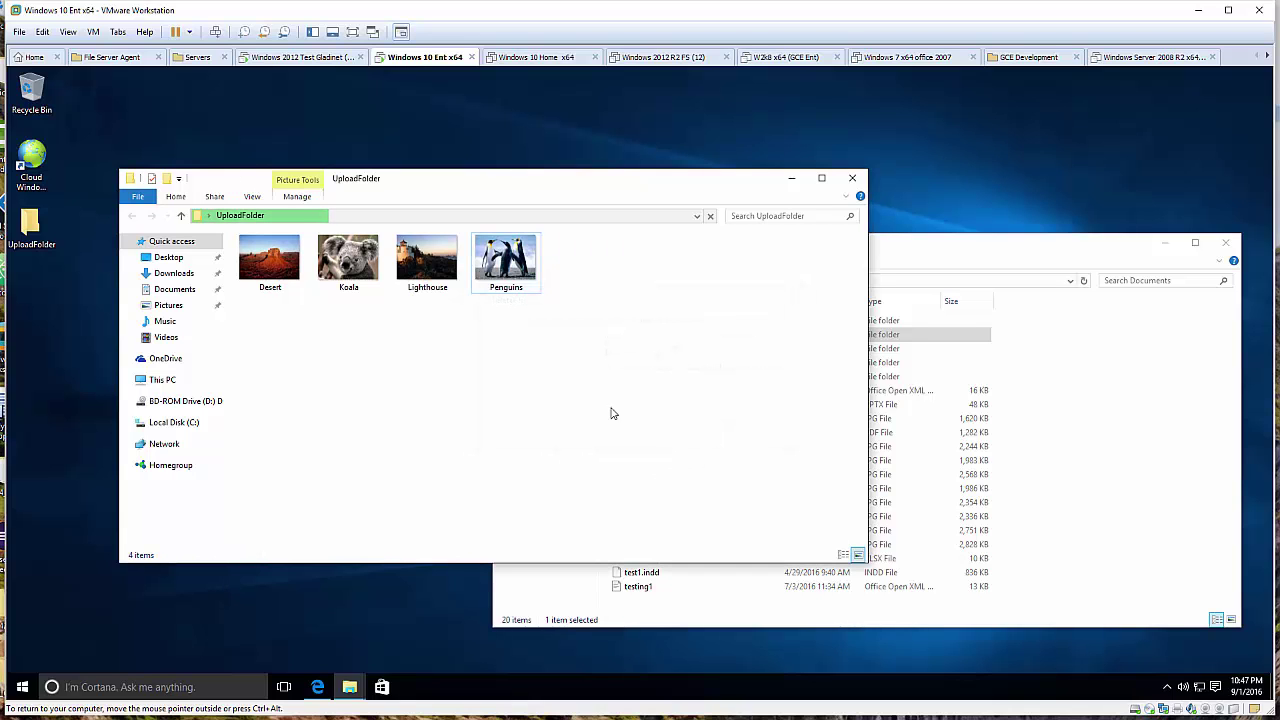
left_click(851, 179)
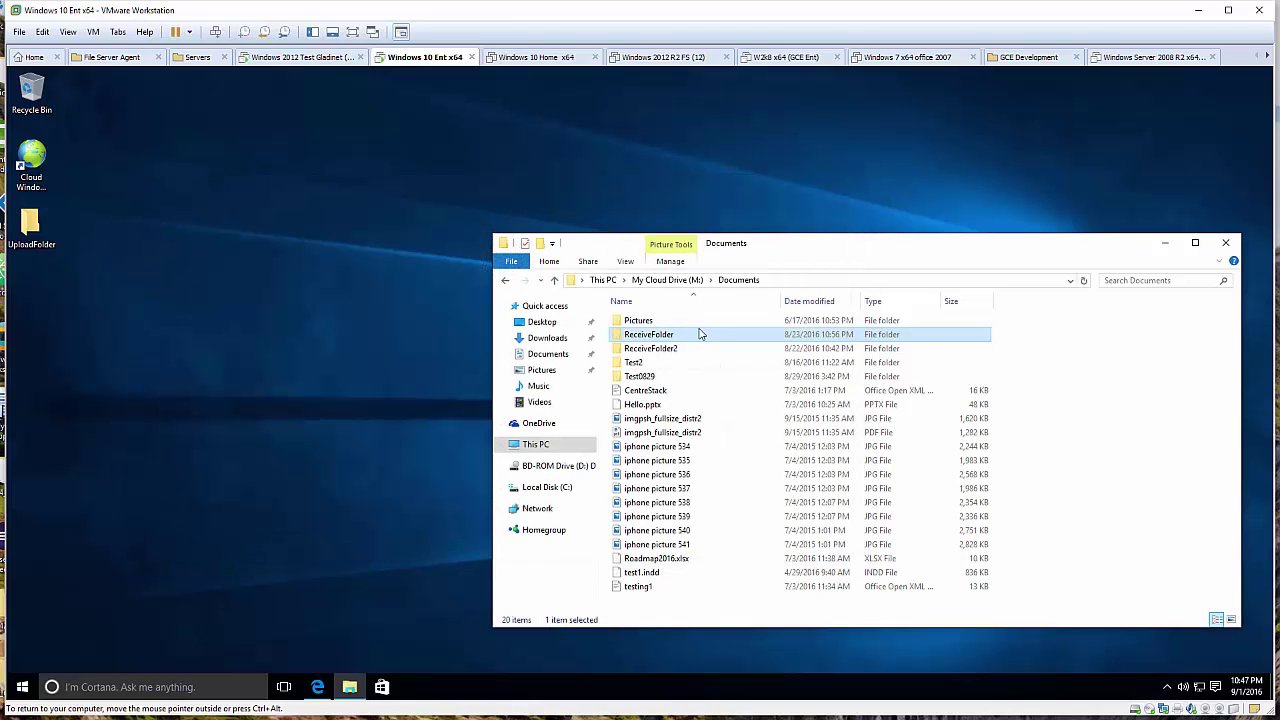
Step: Copy UploadFolder from the desktop into Documents on My Cloud Drive (M:) and check the files in the uploaded copy
left_click_drag(43, 252, 699, 598)
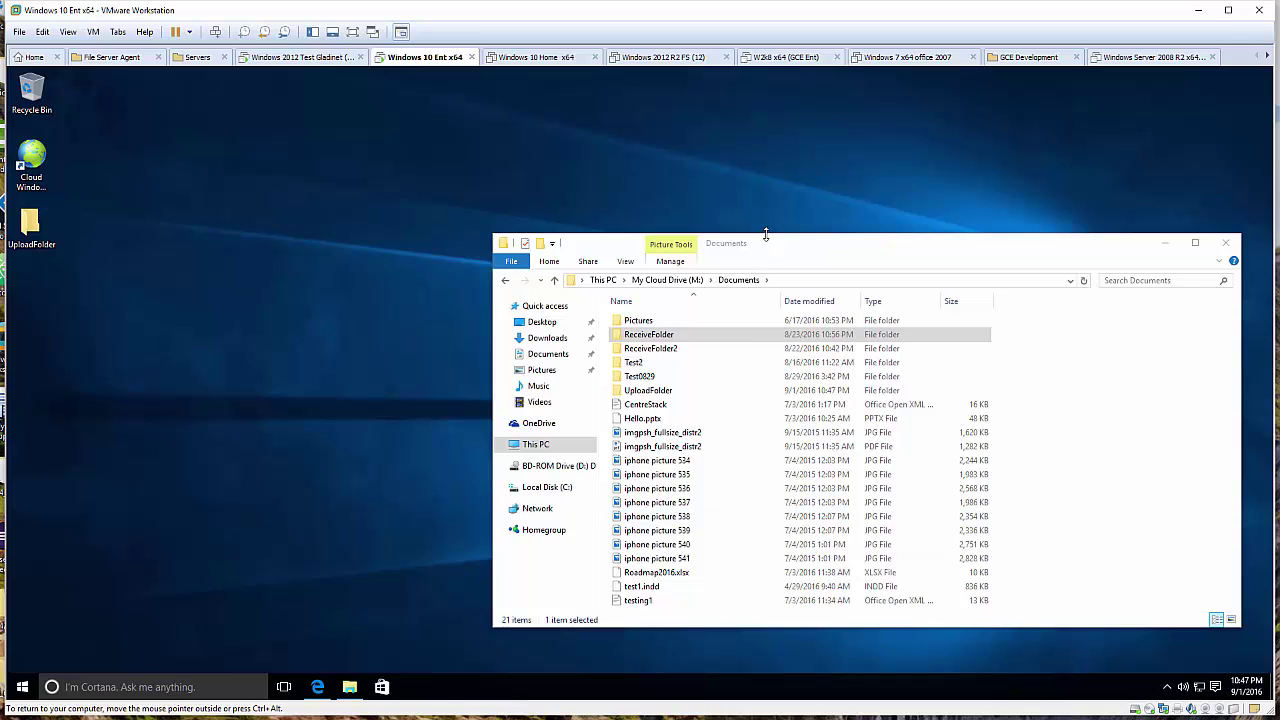
left_click_drag(766, 234, 746, 164)
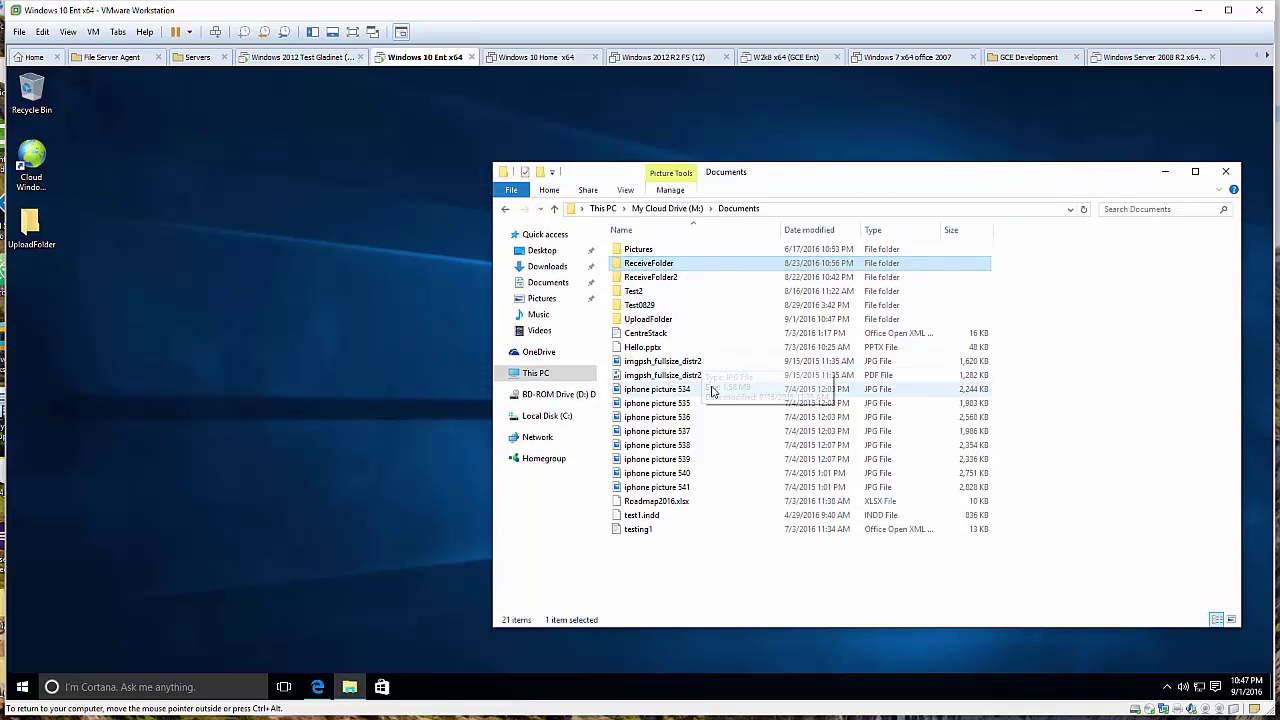
left_click(668, 320)
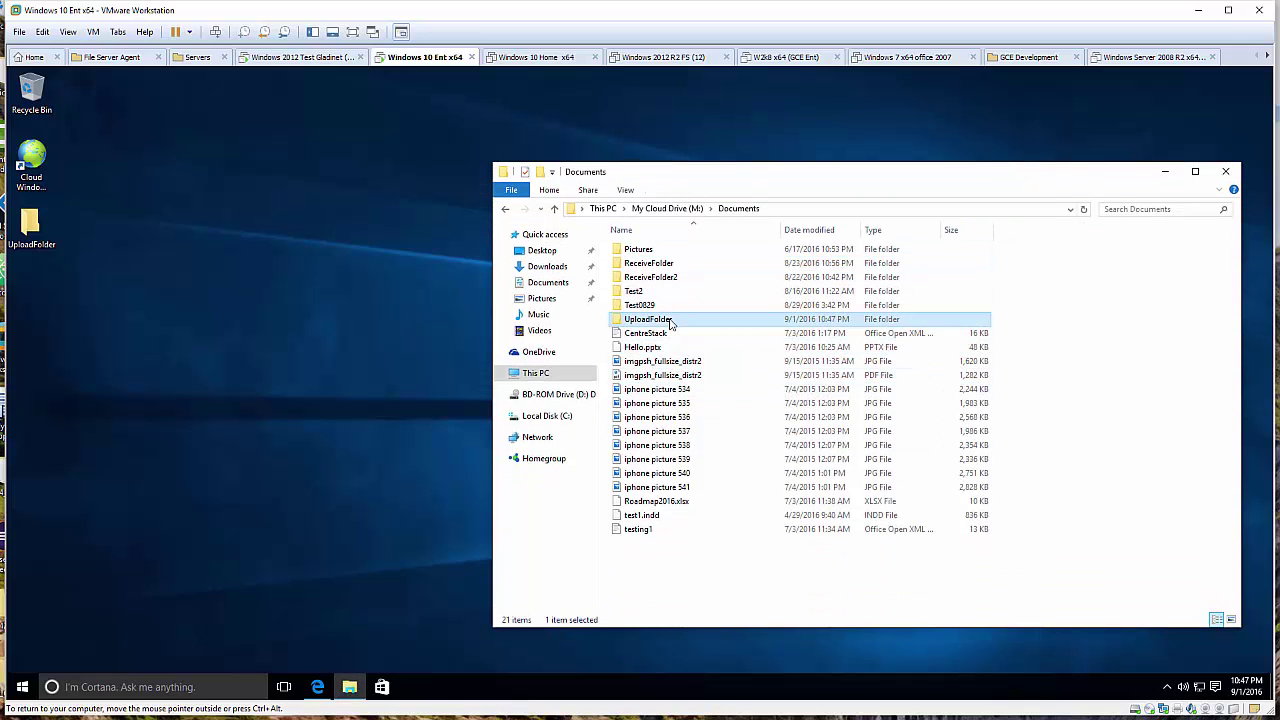
double_click(670, 322)
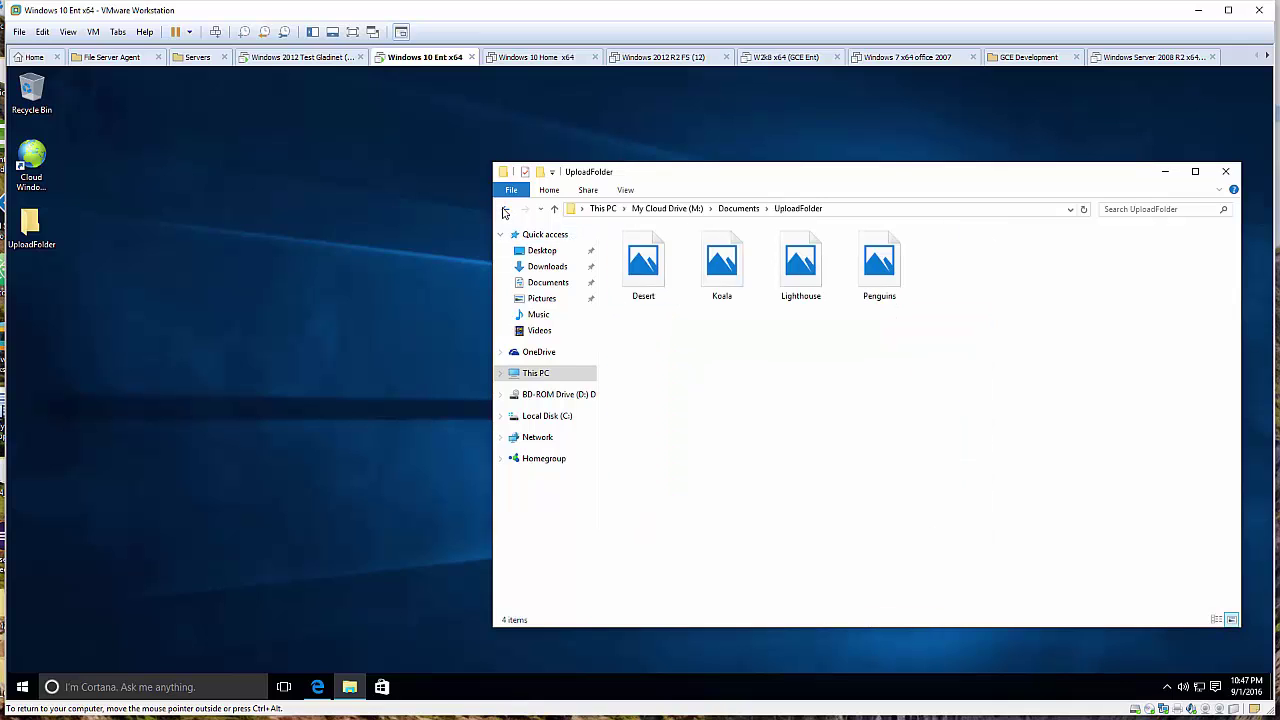
left_click(505, 210)
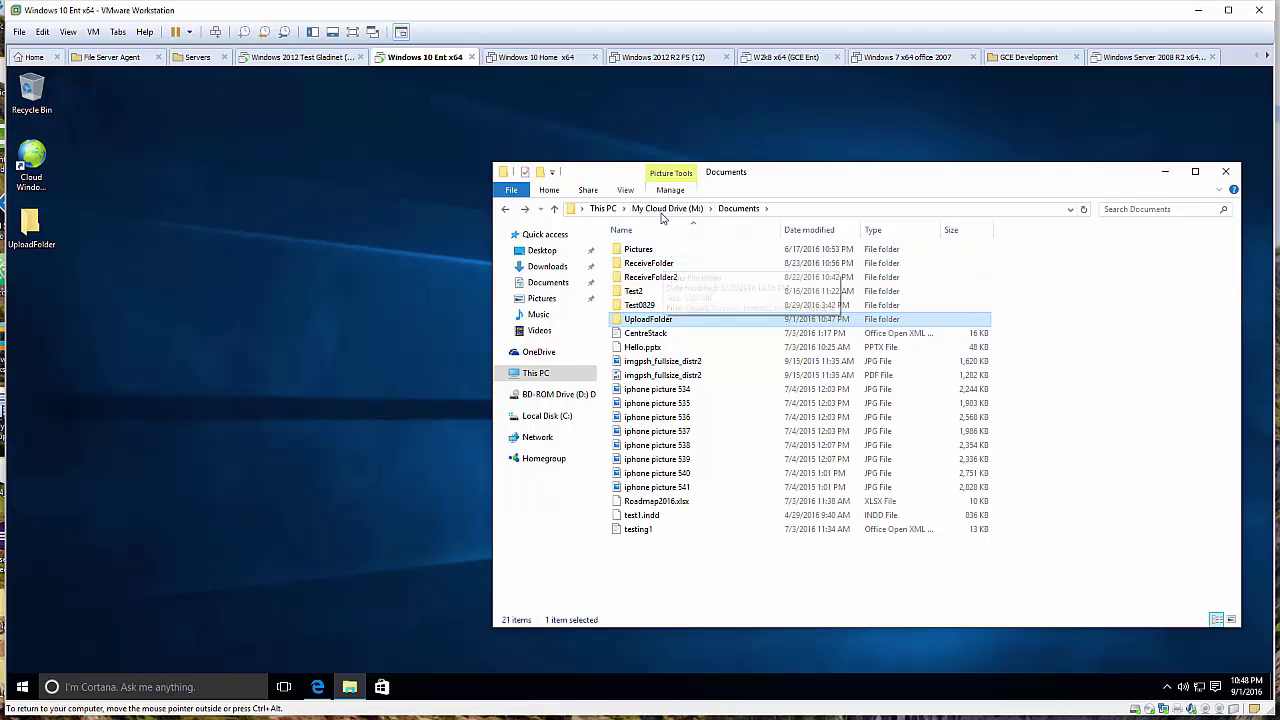
Step: Switch to the CentreStack web portal in Edge and open its tenant management console
left_click(317, 687)
left_click(847, 165)
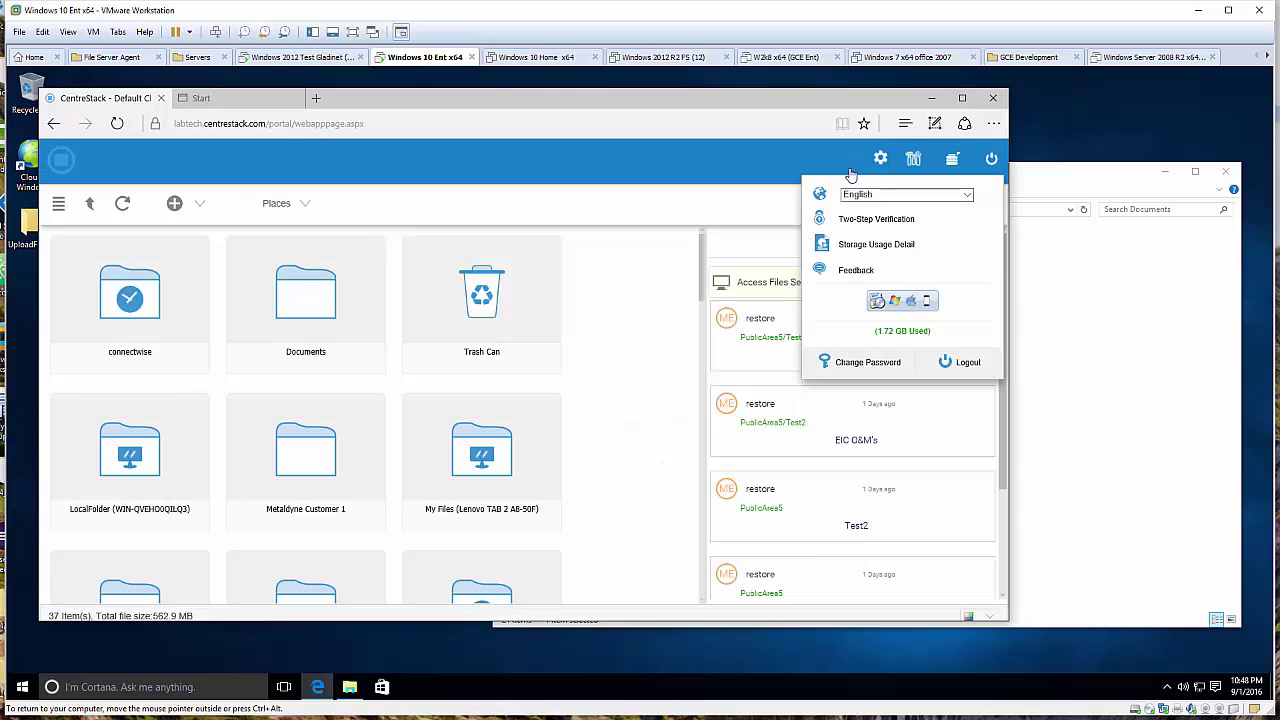
left_click(917, 160)
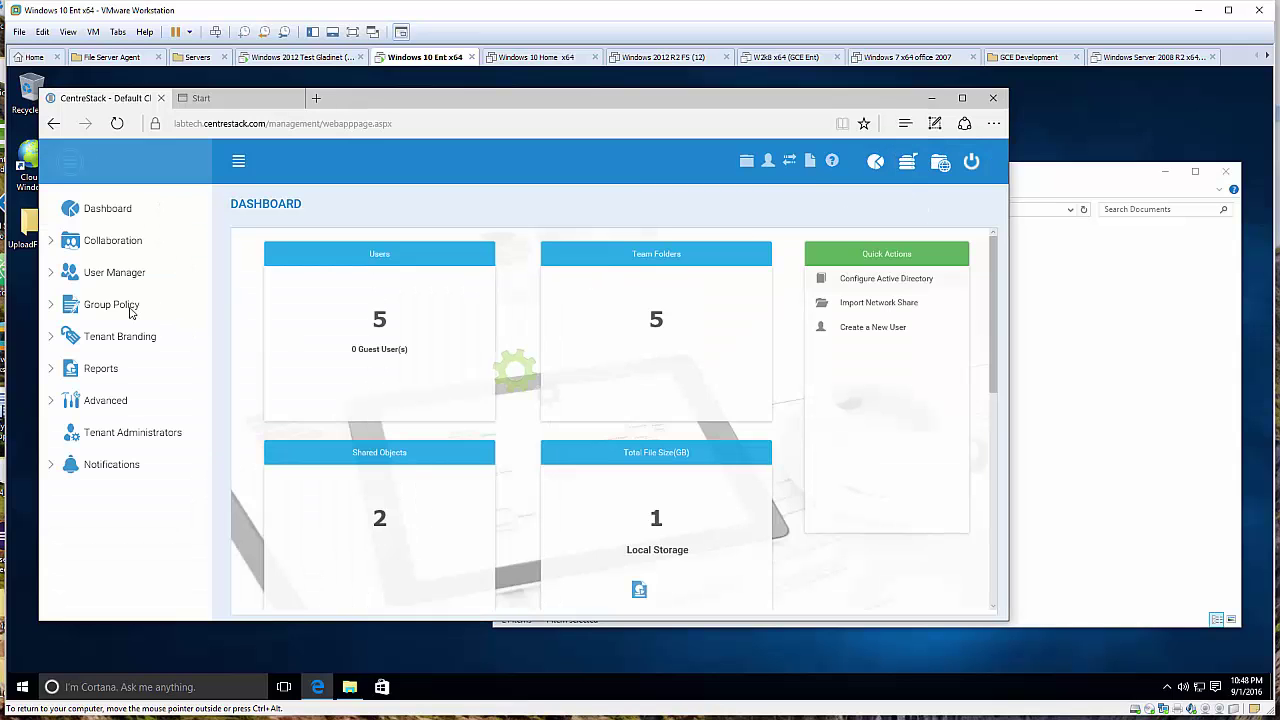
Step: In the general tenant branding settings, set the product name to ACME Cloud Drive and apply the change
left_click(130, 313)
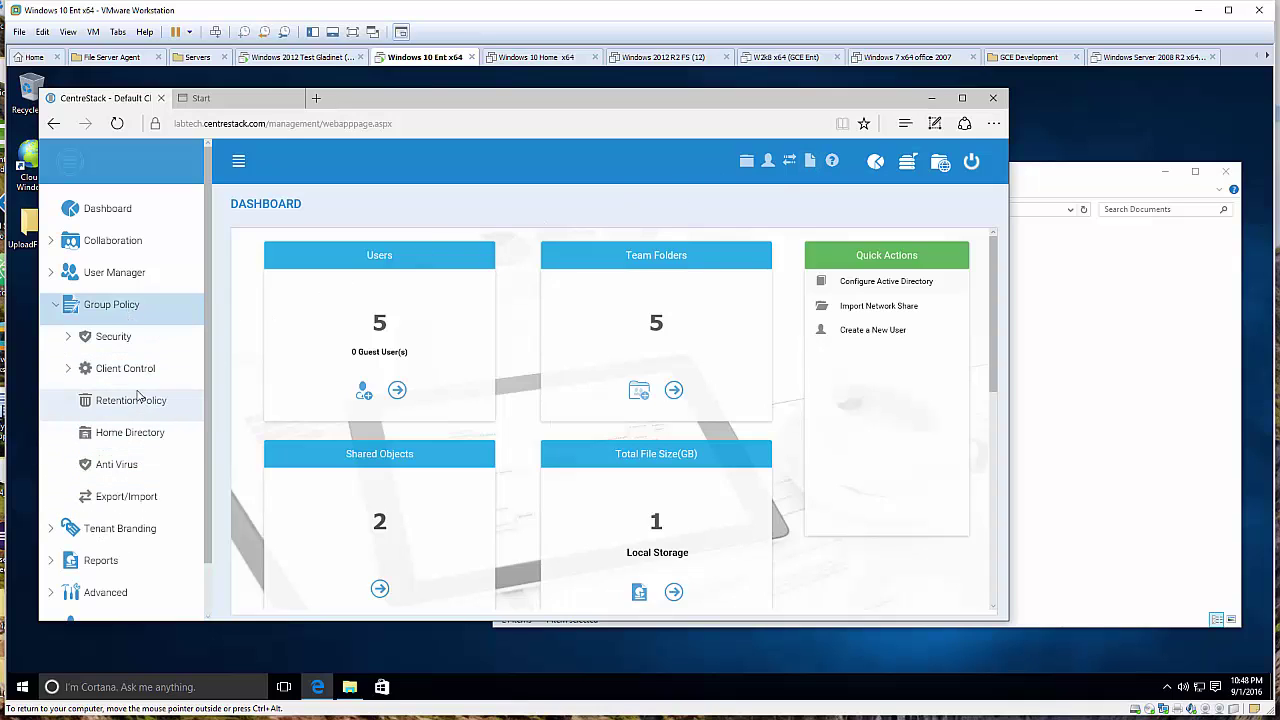
left_click(106, 537)
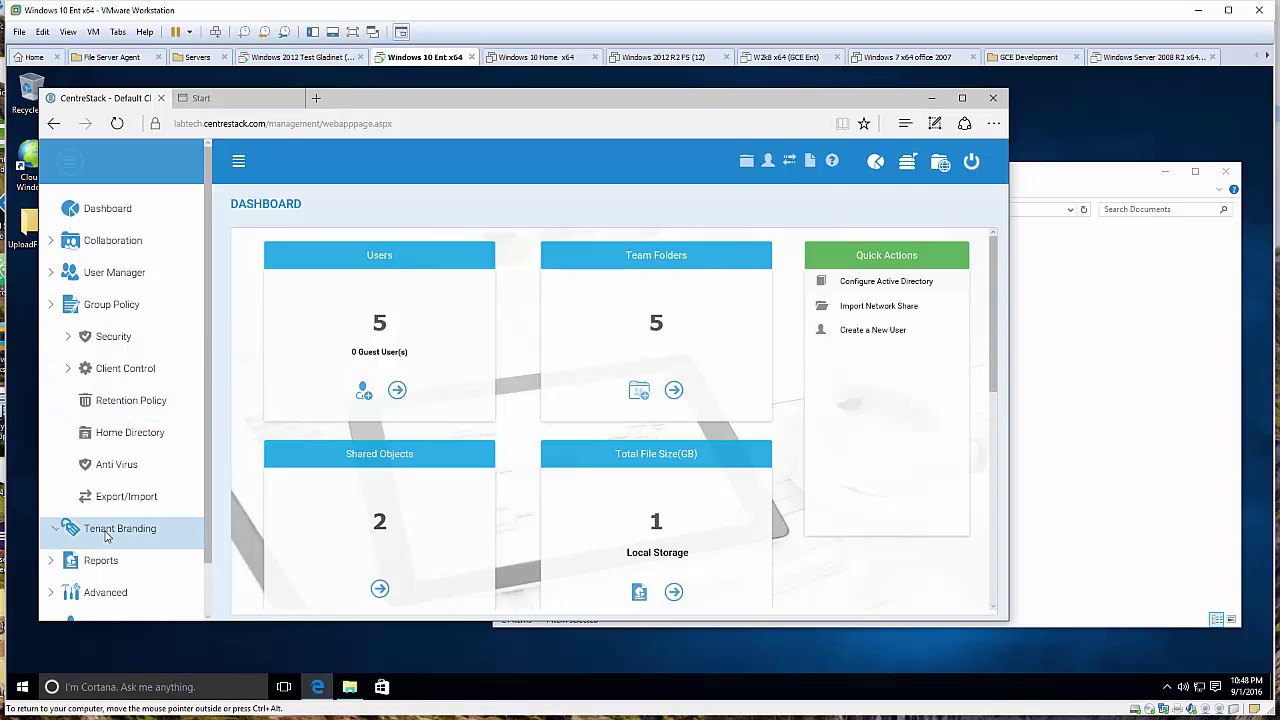
left_click(144, 402)
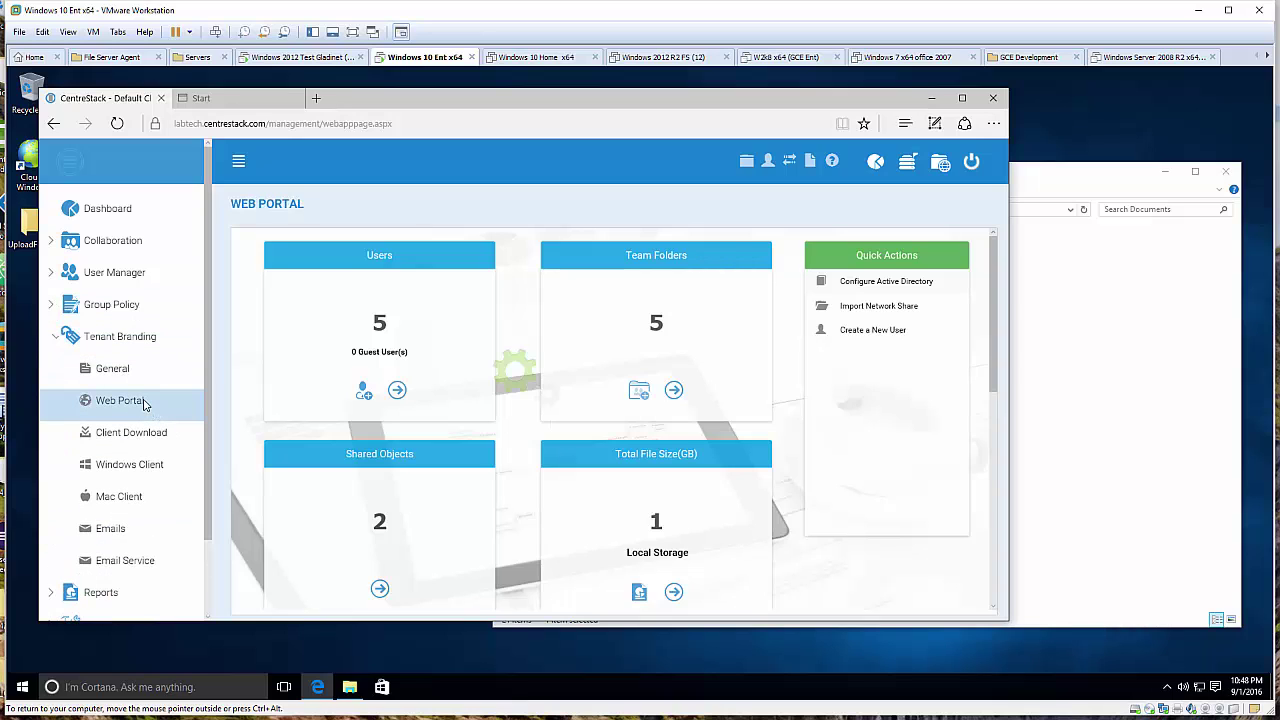
left_click(131, 372)
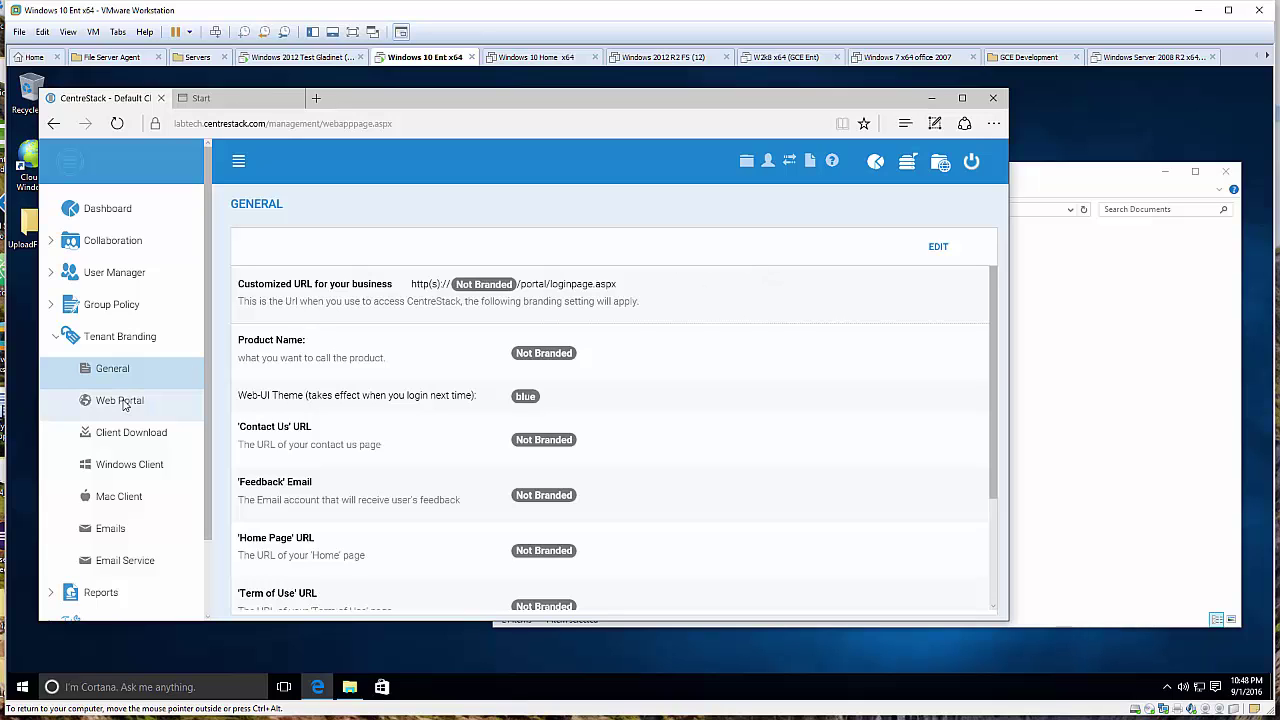
left_click(938, 249)
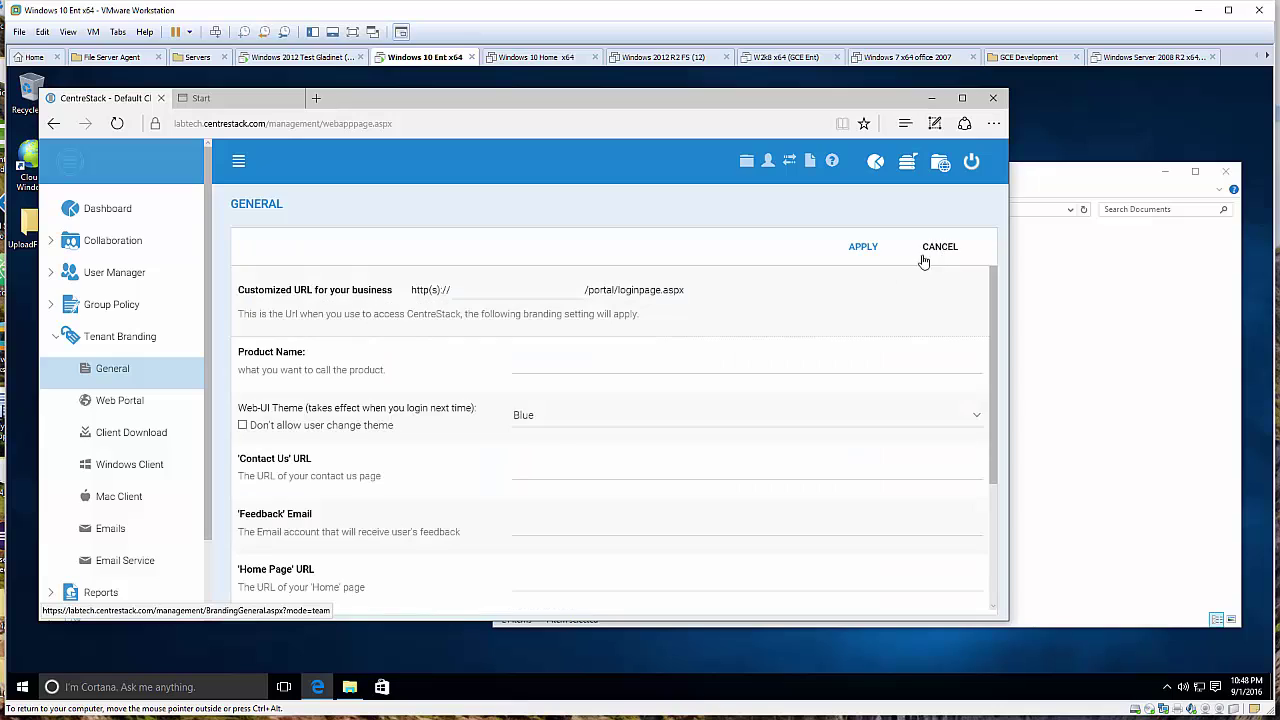
left_click(554, 364)
type("ACME C")
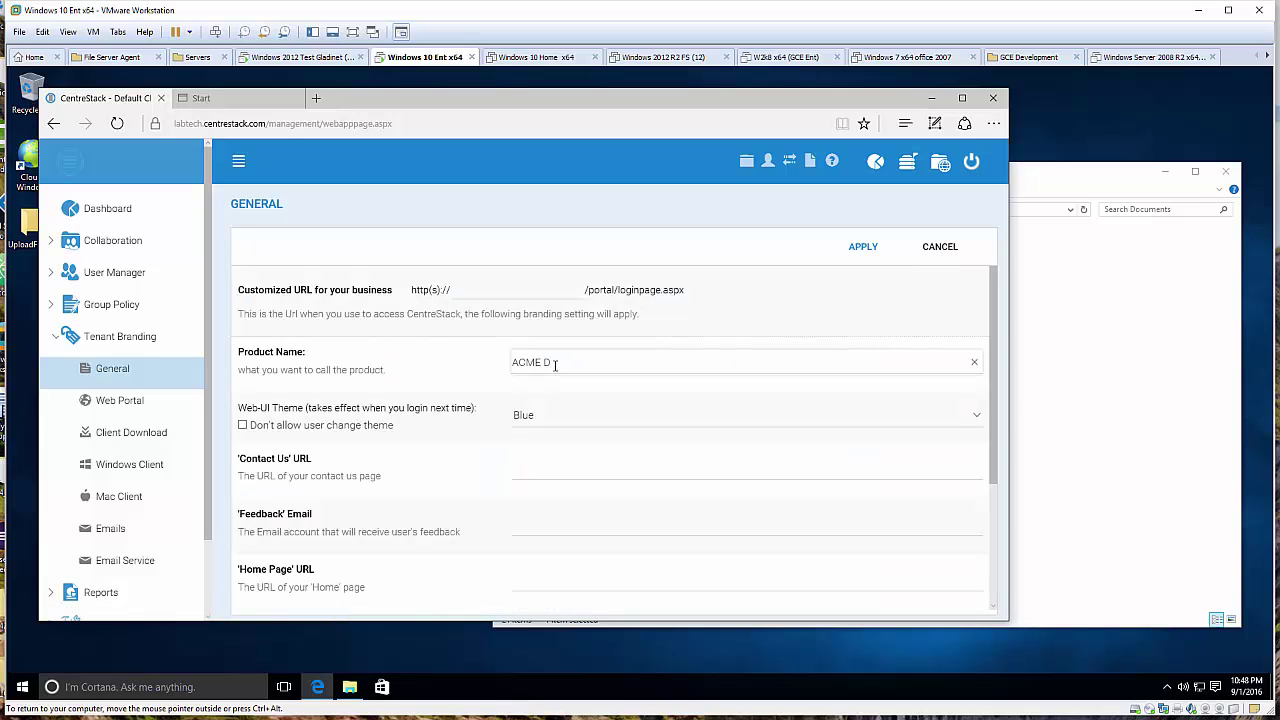
type("loud Drive")
left_click(860, 247)
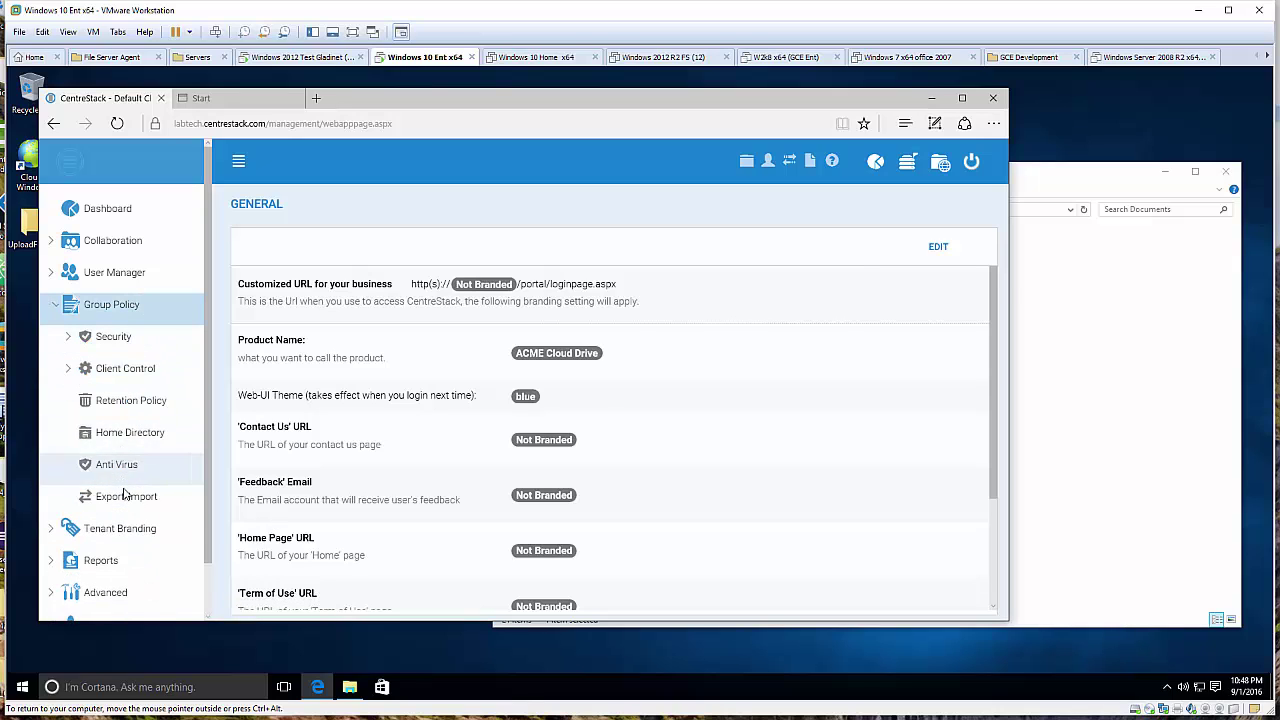
Step: In the group policy's Client Setting Manager, set the Cloud Drive Label to ACME Cloud Drive
left_click(133, 370)
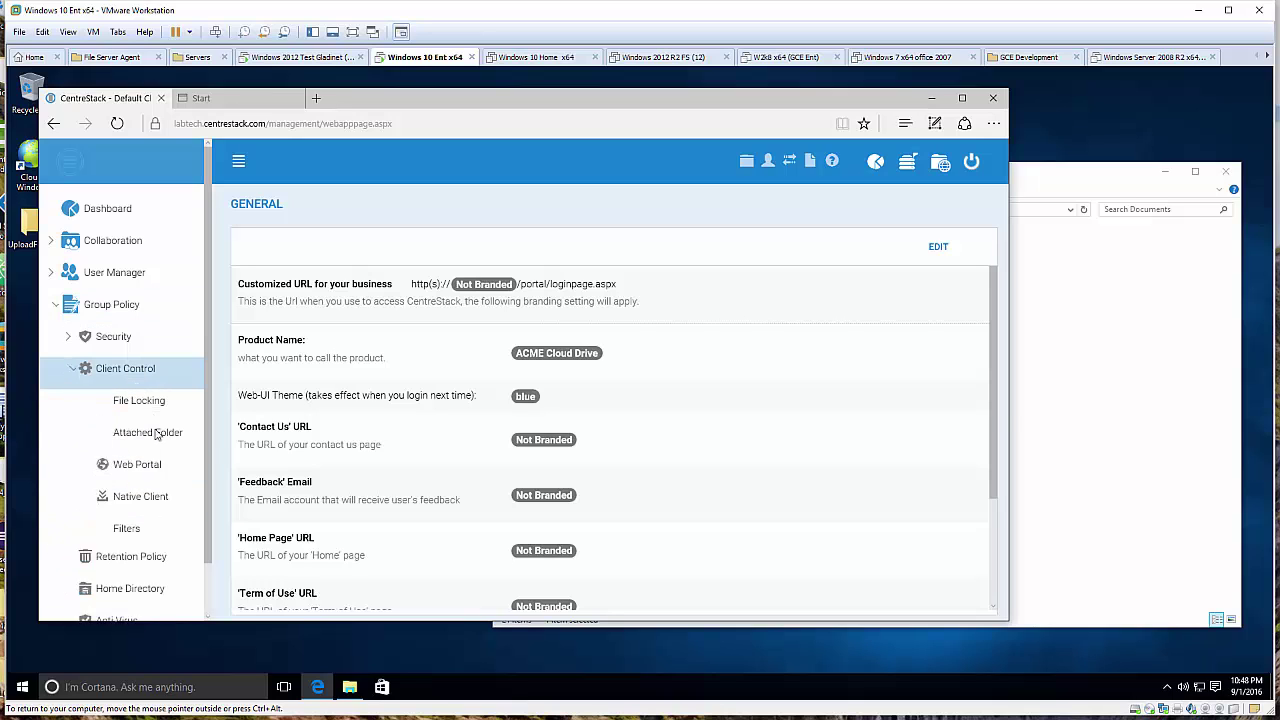
left_click(148, 562)
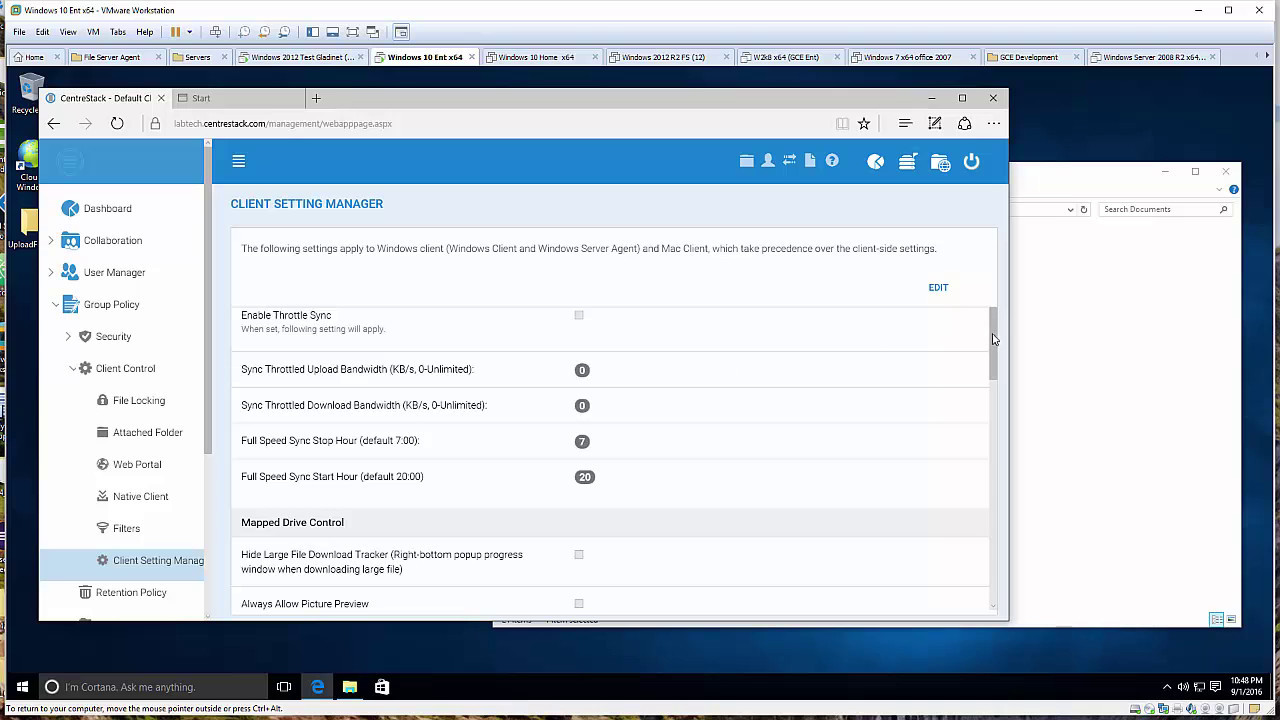
left_click_drag(993, 341, 997, 461)
left_click(940, 289)
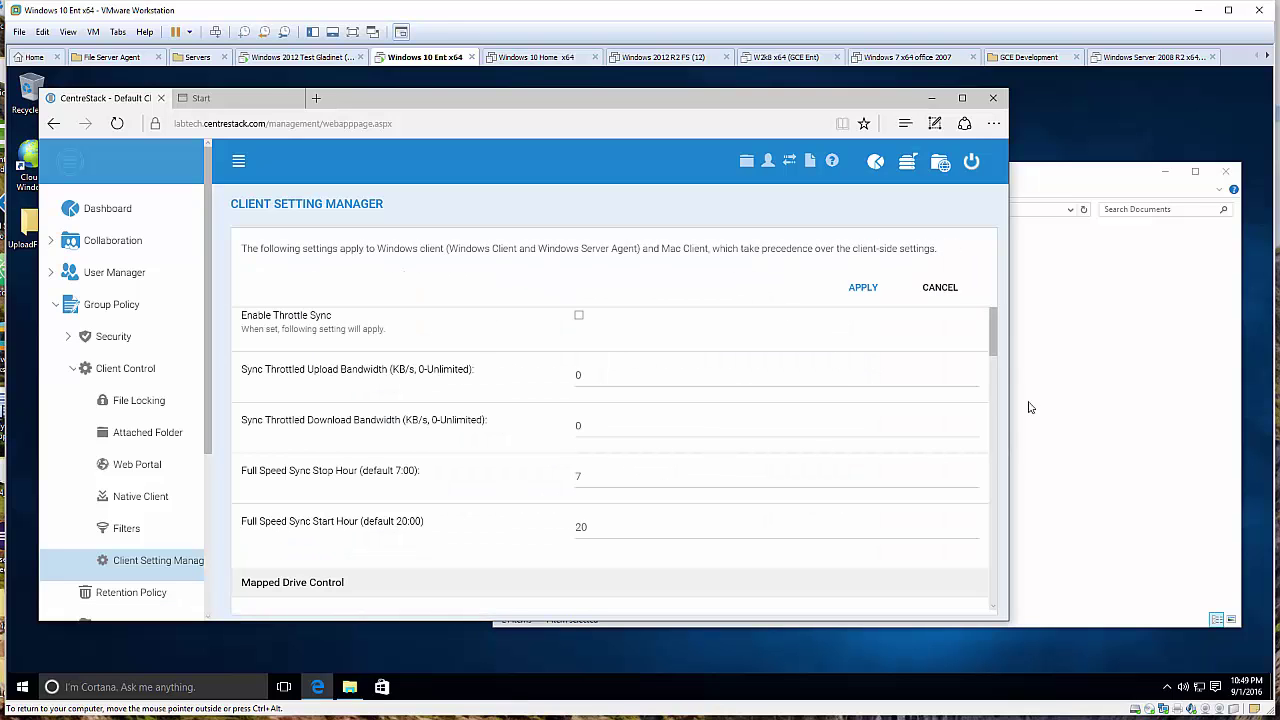
left_click_drag(996, 345, 995, 431)
scroll(822, 493, "down", 2)
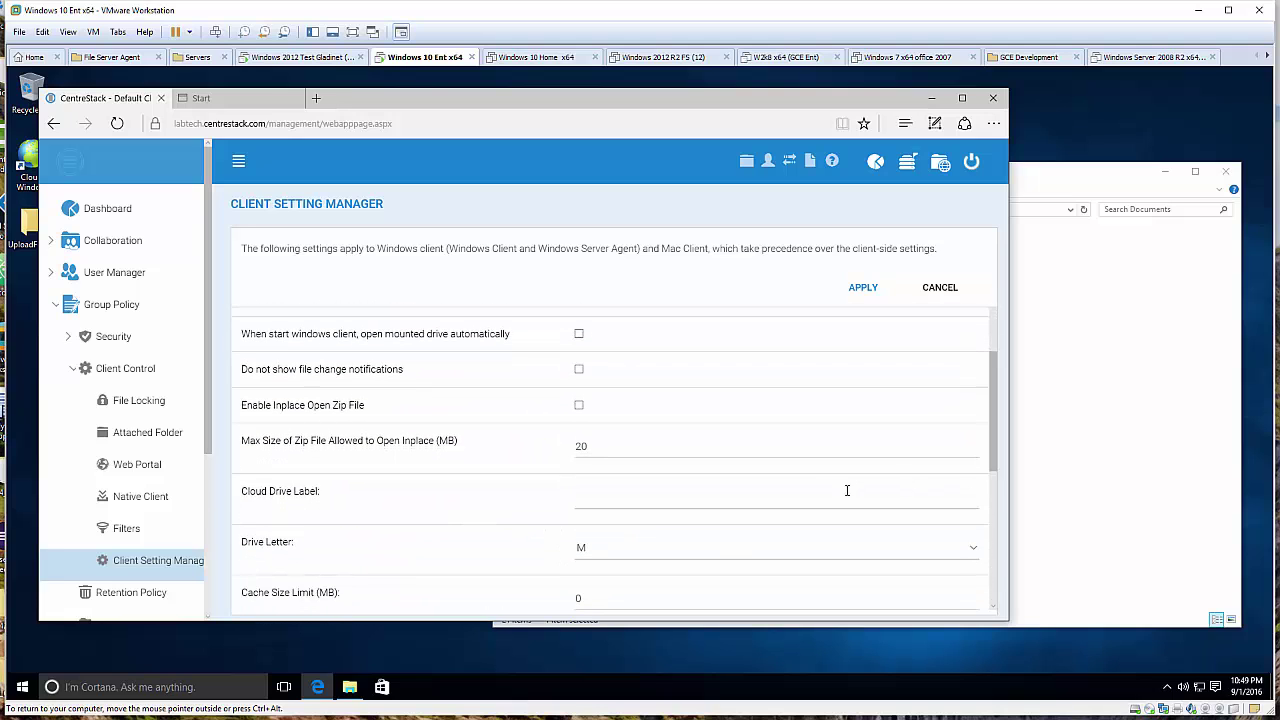
left_click(643, 503)
type("ACME CL")
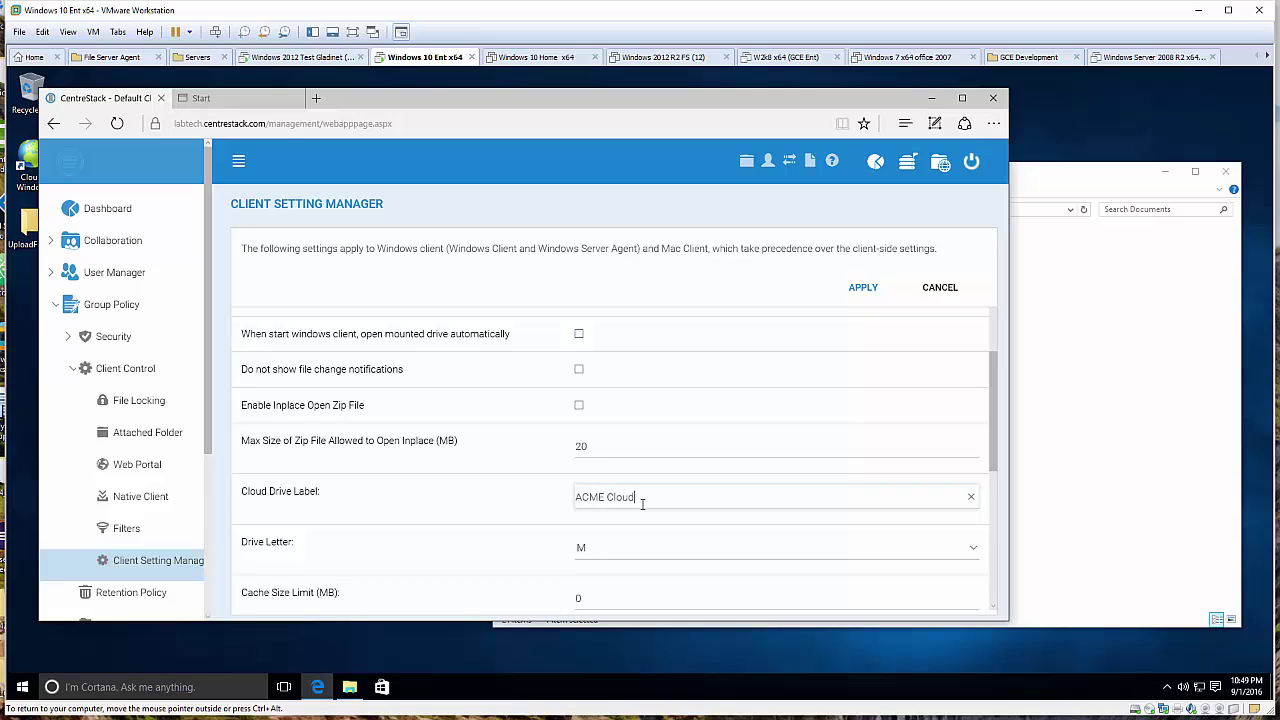
type("oud Drive")
Step: Set the mapped drive letter to K and apply the client settings
left_click(777, 558)
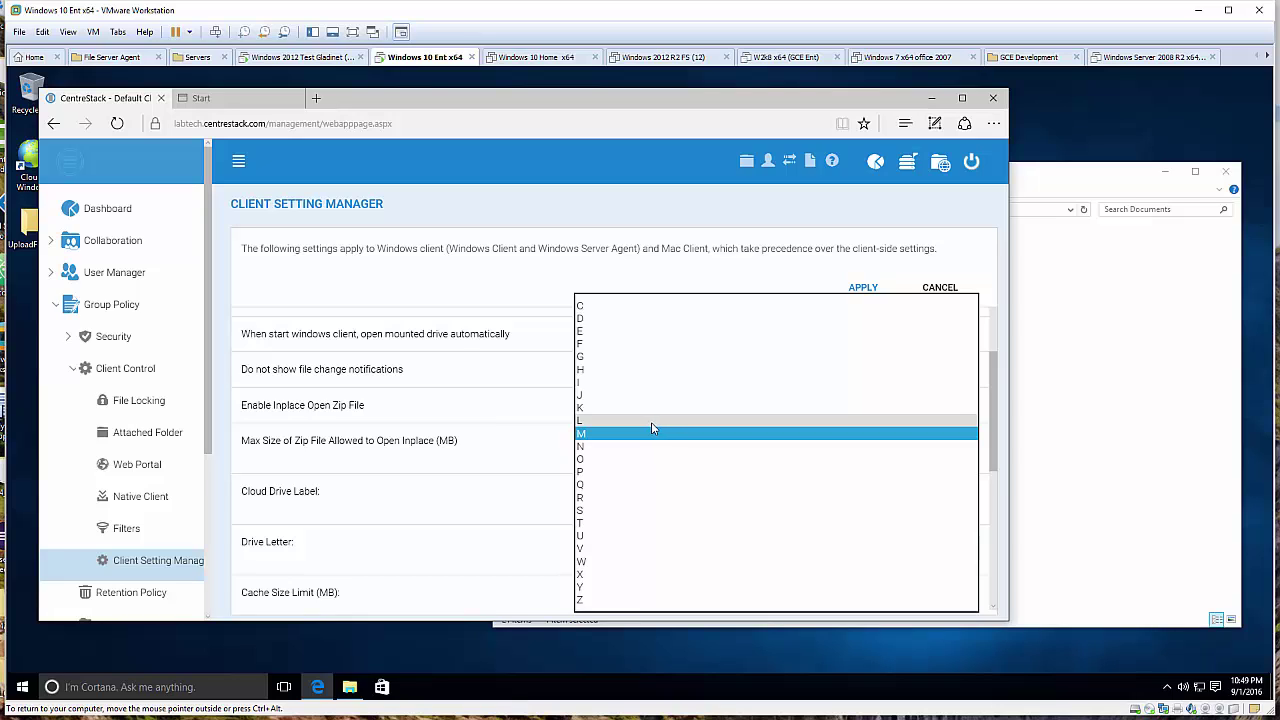
left_click(600, 408)
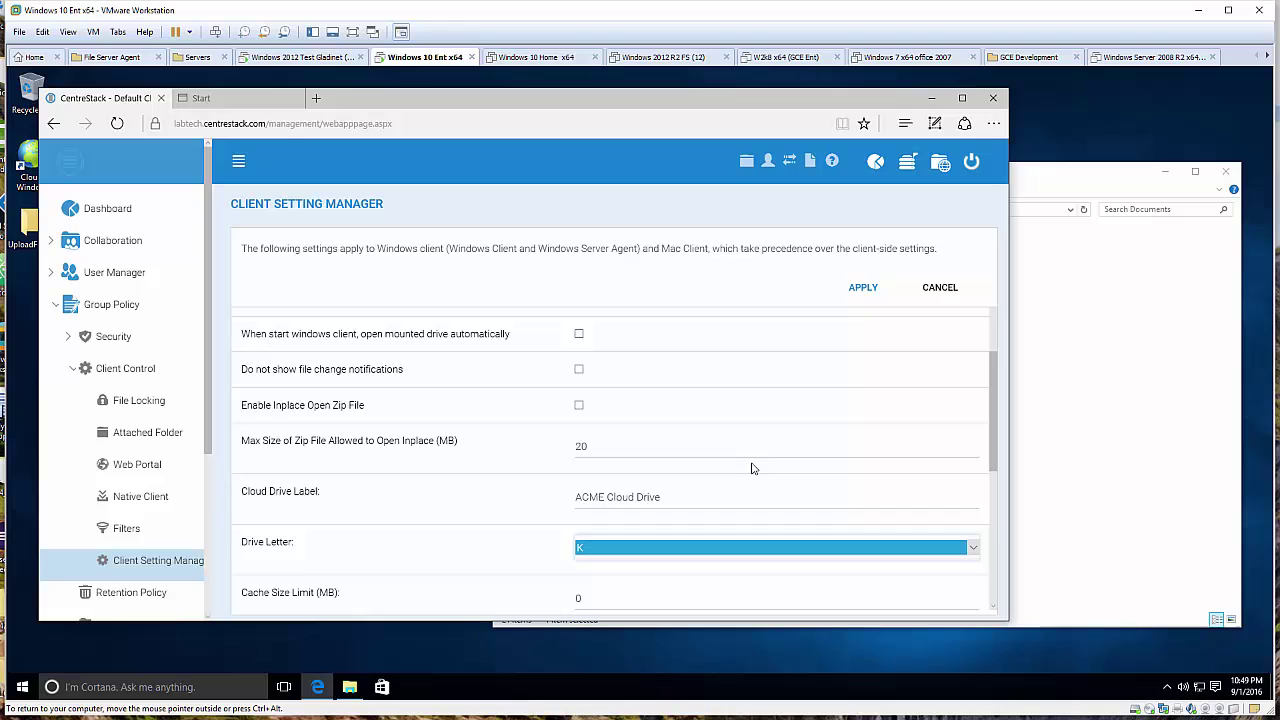
left_click(858, 288)
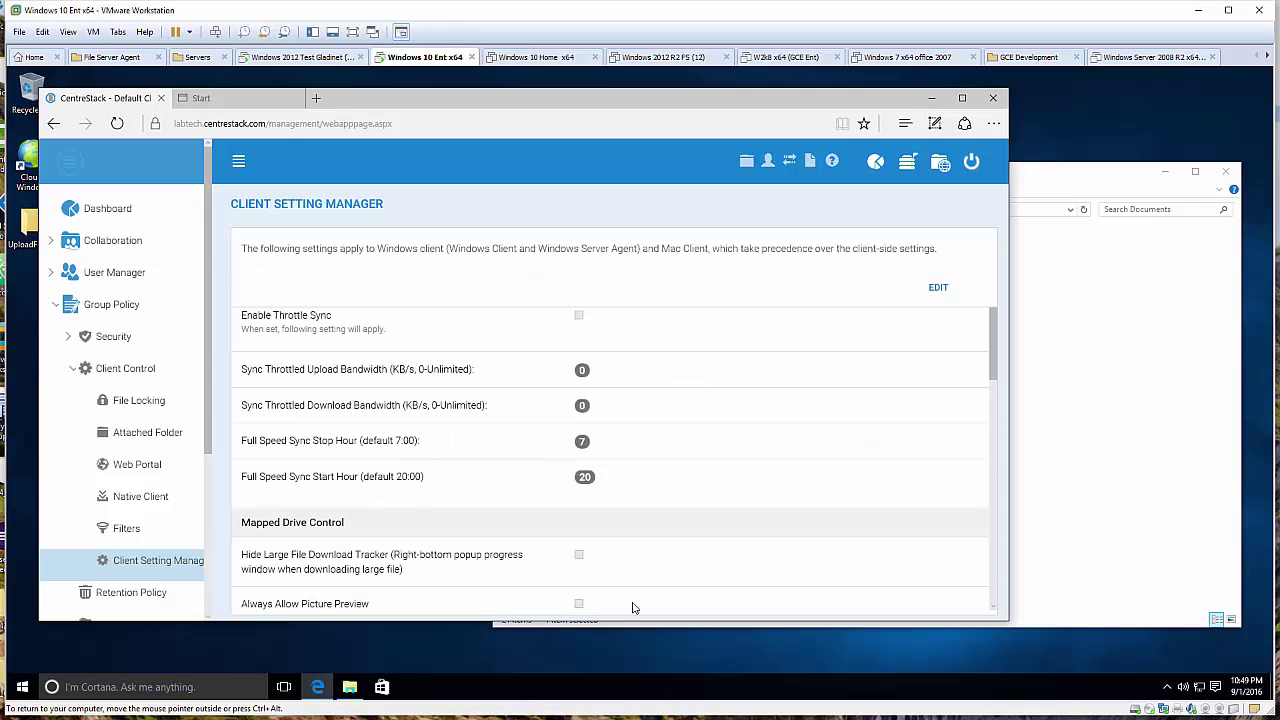
Step: Review the saved drive label and letter, and clear the browser and cloud drive Documents windows off the desktop
scroll(676, 499, "down", 3)
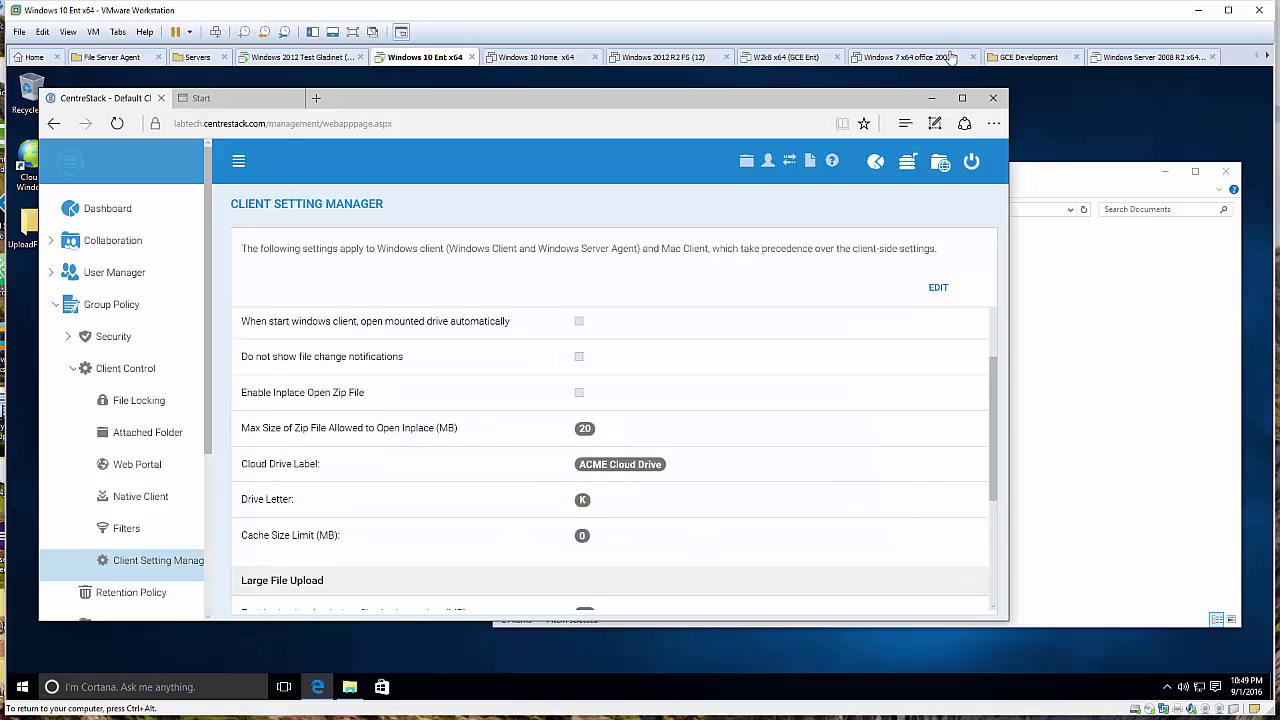
left_click(931, 97)
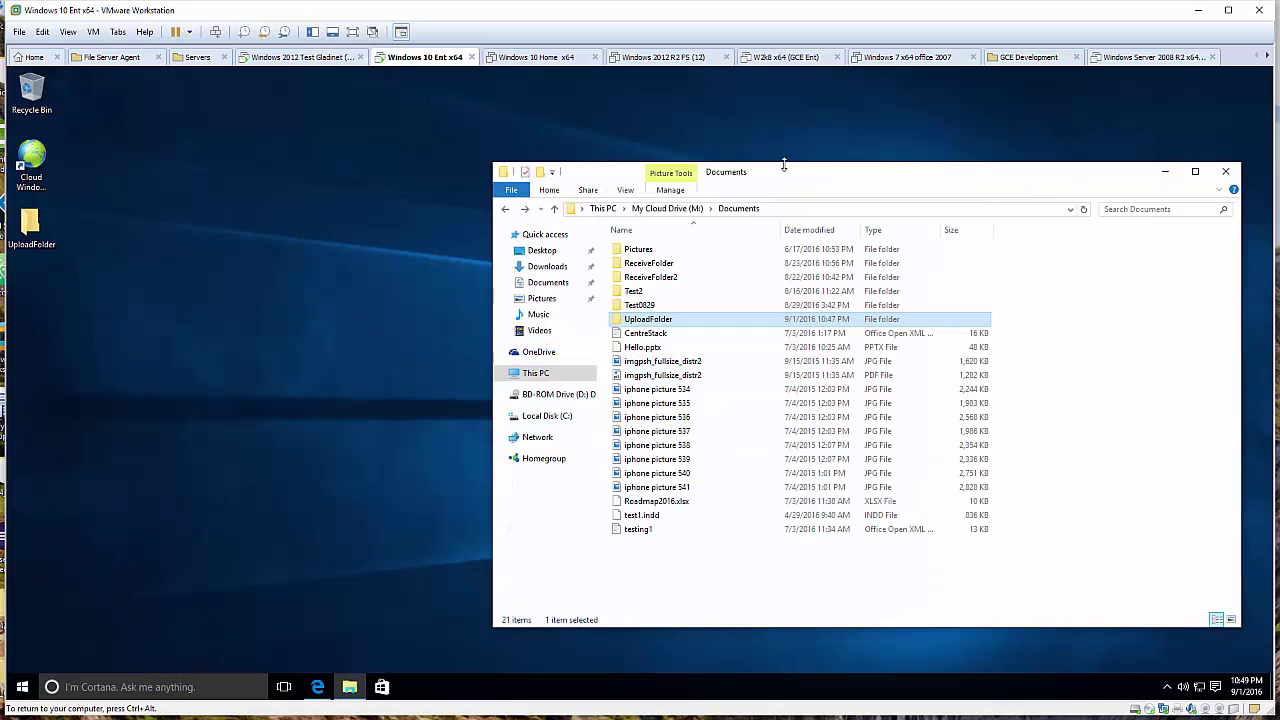
left_click(1226, 171)
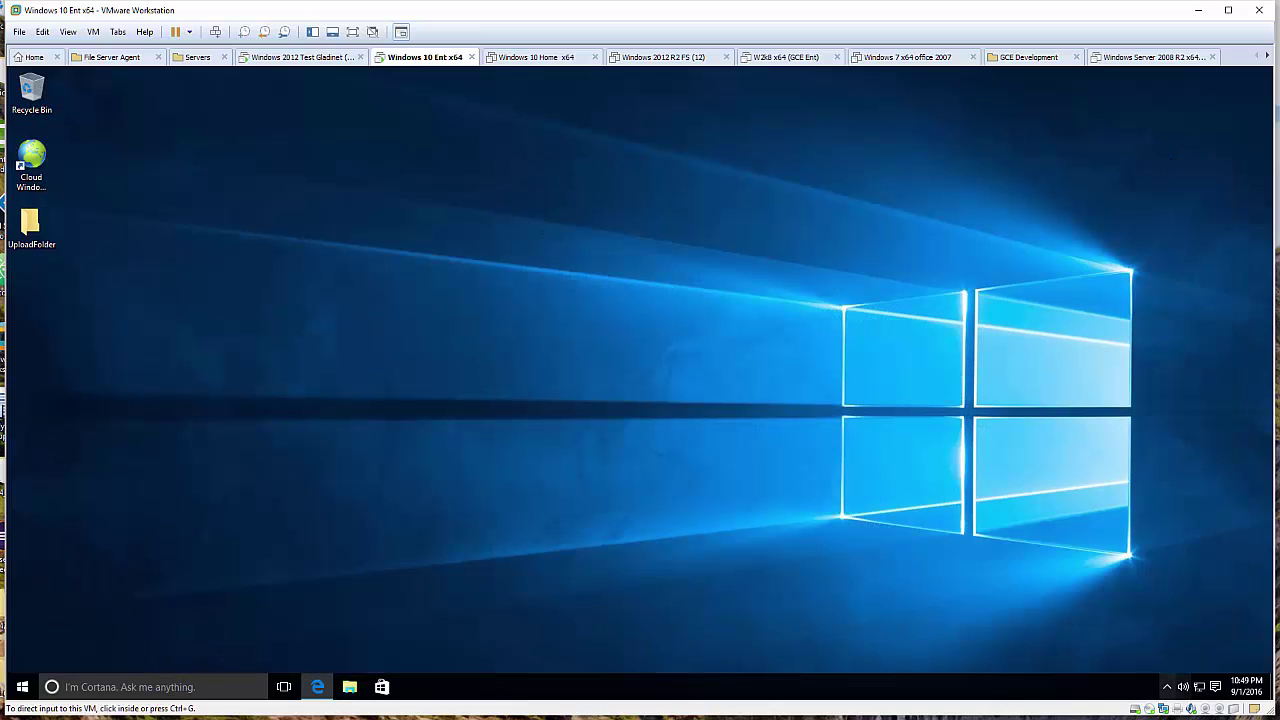
Step: Exit the running Cloud Windows Client, confirm the exit, and relaunch the client from the desktop shortcut
left_click(1166, 688)
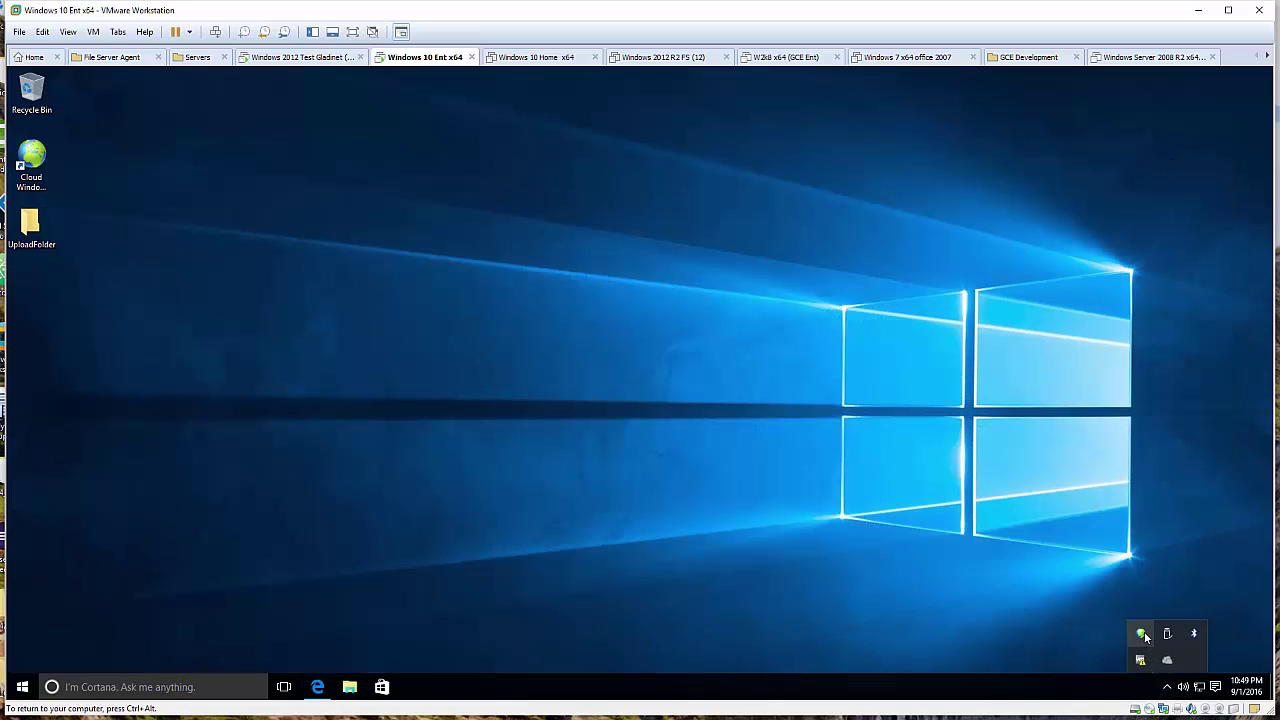
left_click(1143, 634)
left_click(1104, 611)
left_click(1005, 606)
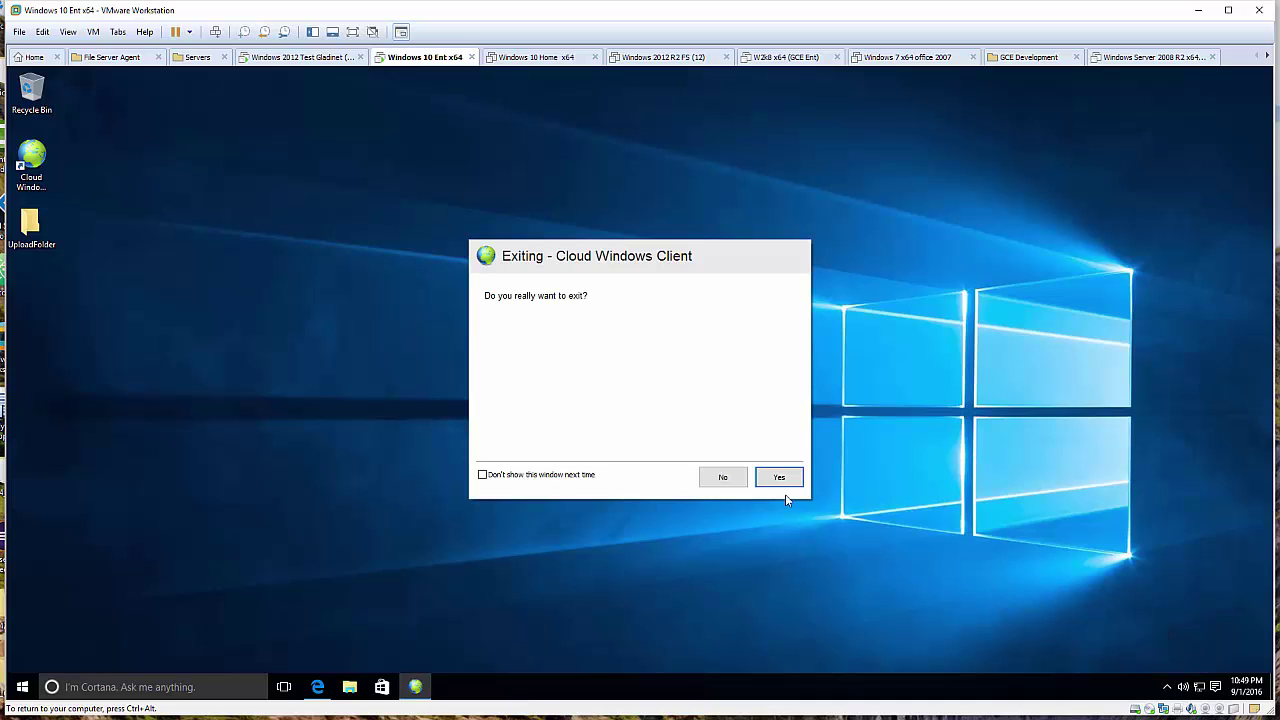
left_click(760, 478)
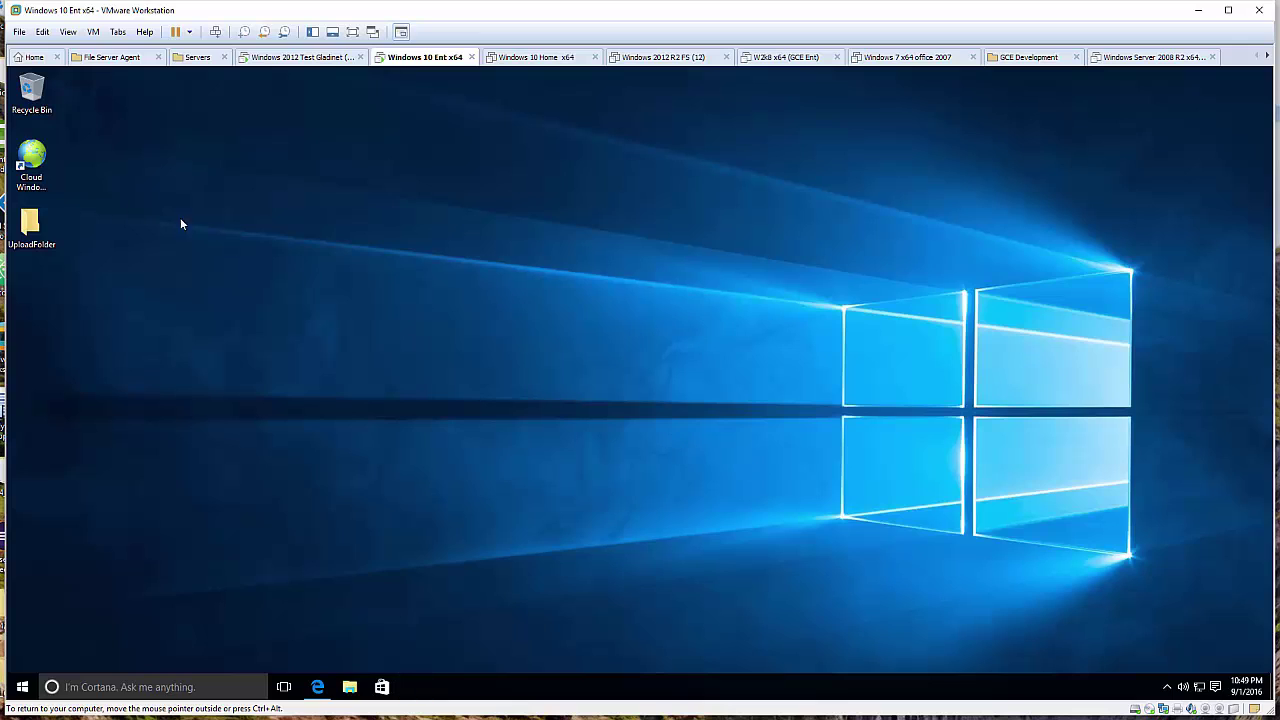
left_click(35, 157)
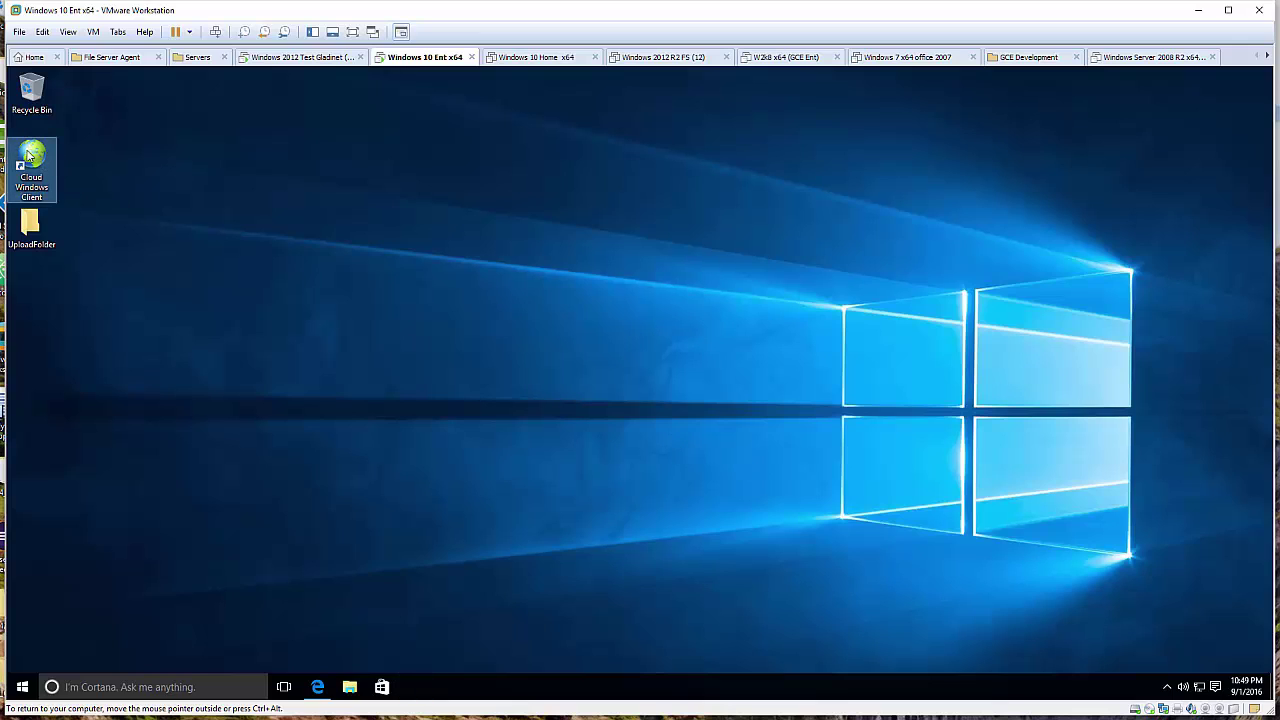
double_click(28, 153)
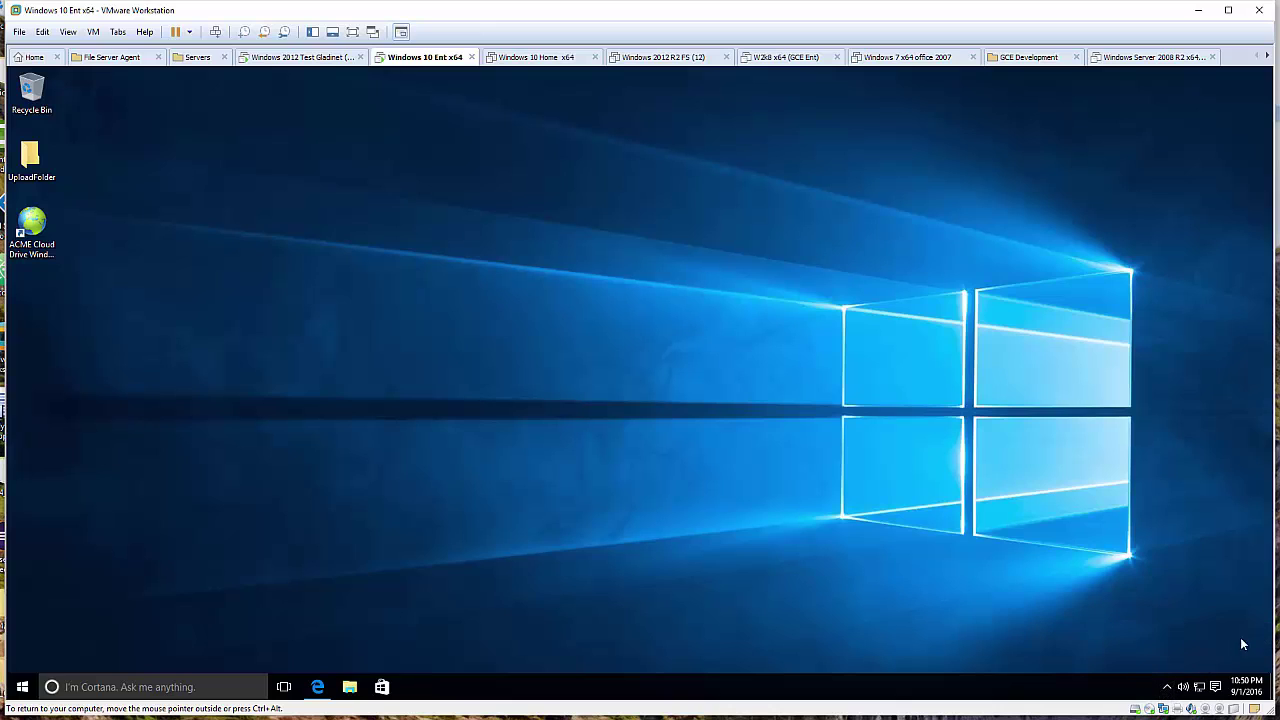
Step: Open the mapped drive from the ACME Cloud Drive client's status popup and check the Start menu for the rebranded entry
left_click(1171, 686)
left_click(1140, 636)
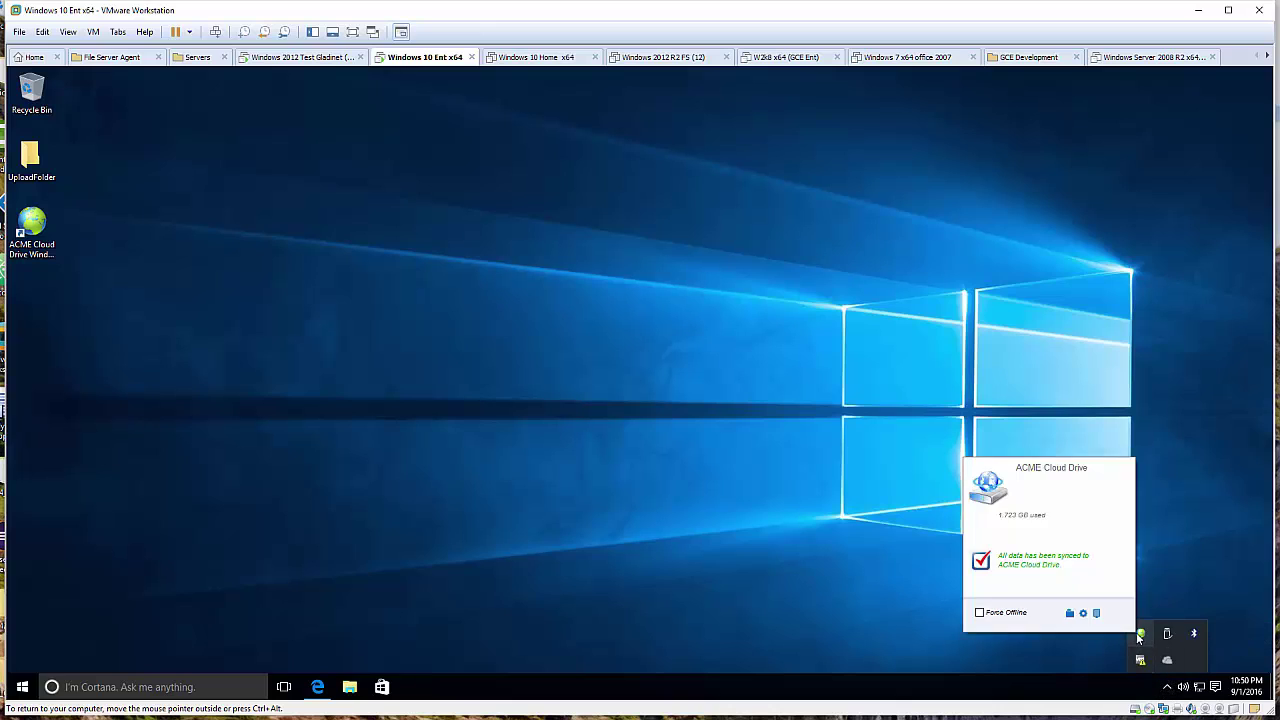
left_click(1070, 613)
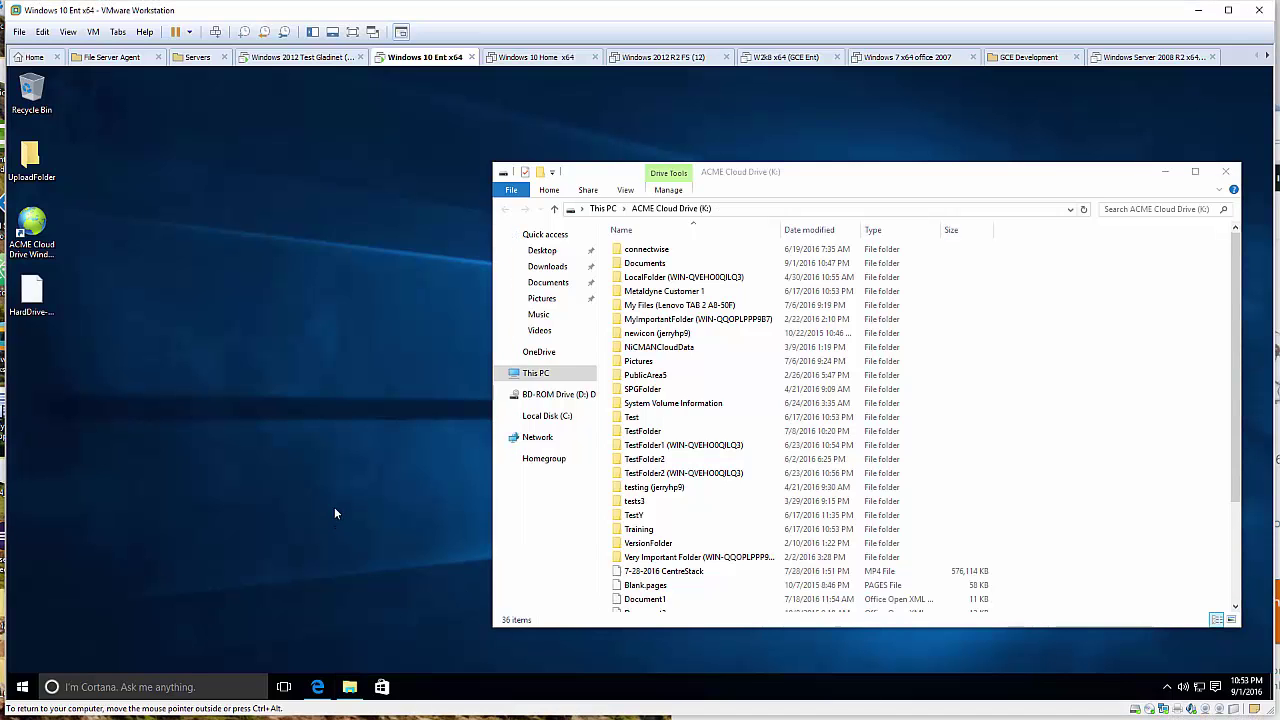
left_click(22, 687)
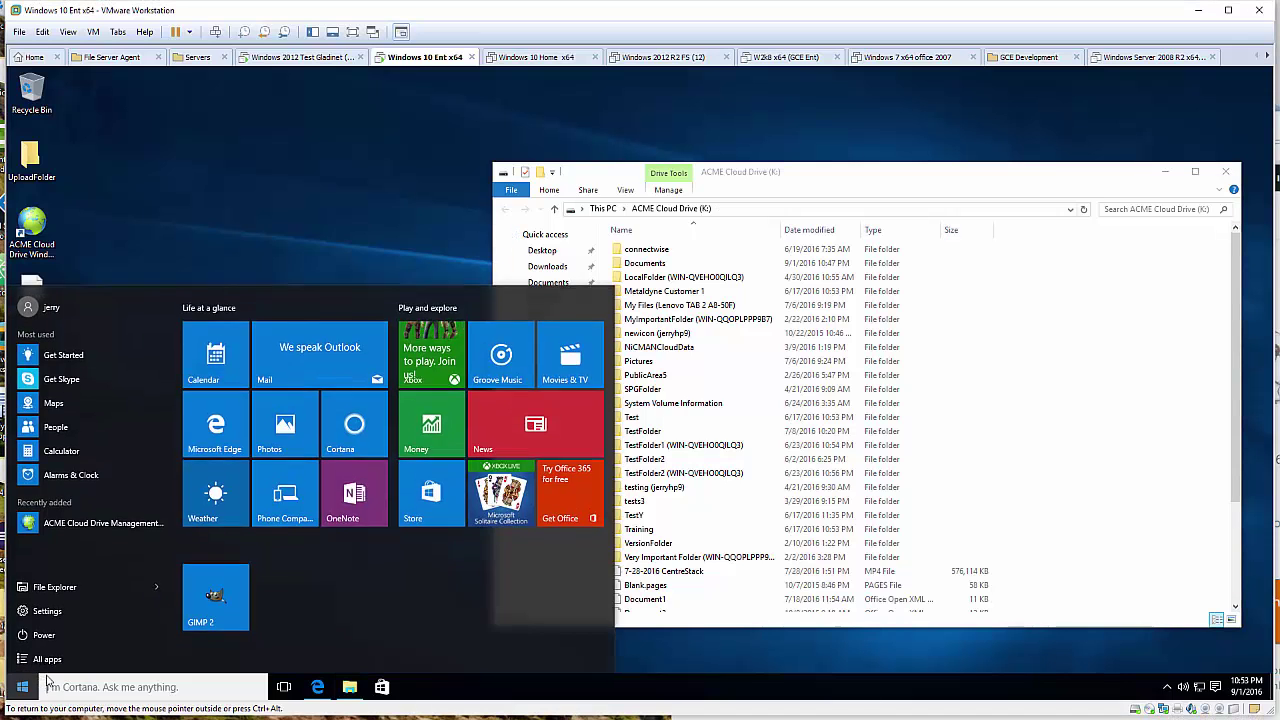
left_click(236, 598)
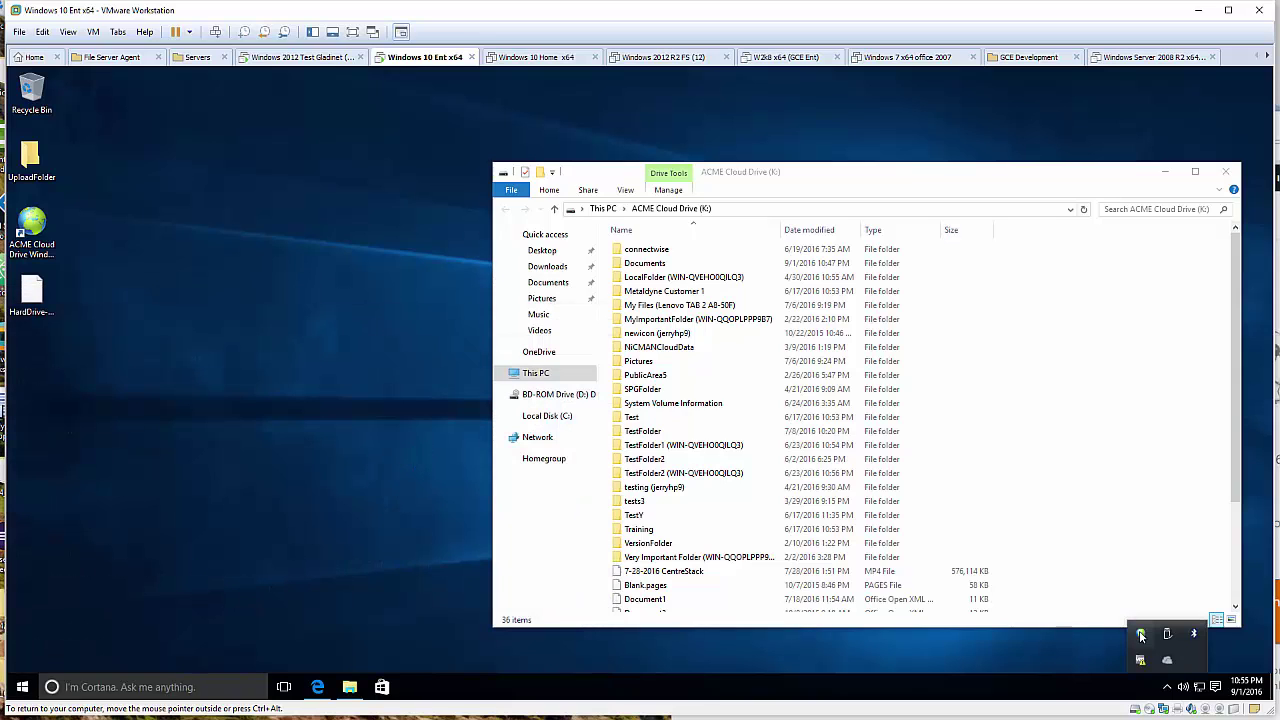
Step: Open the ACME Cloud Drive Management Console as a smaller window and arrange it beside the mapped drive's window
left_click(1140, 633)
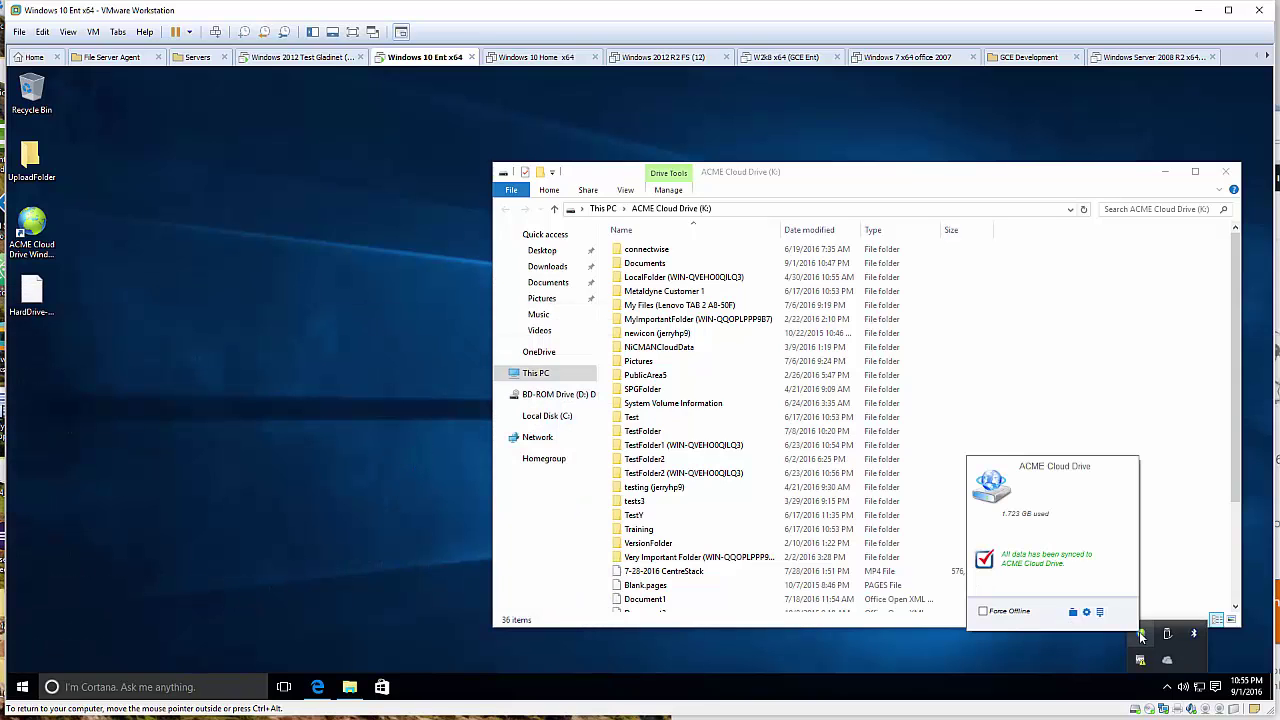
left_click(1087, 613)
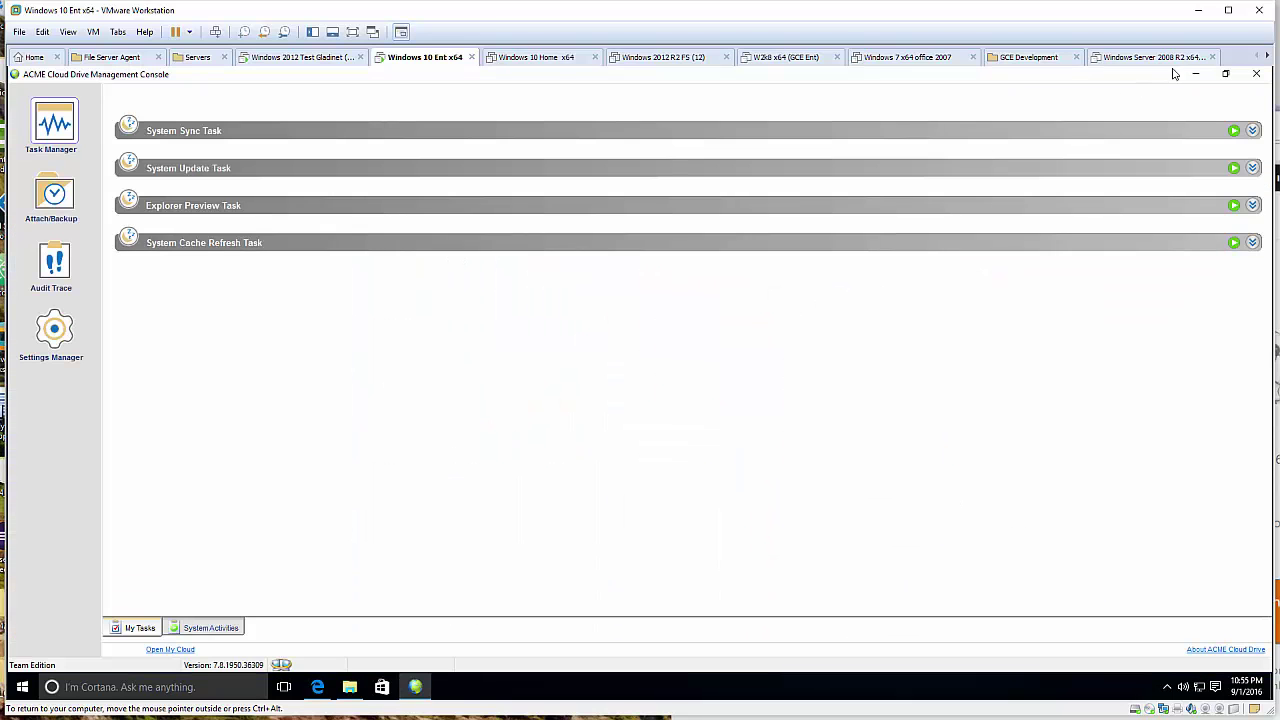
left_click(1225, 74)
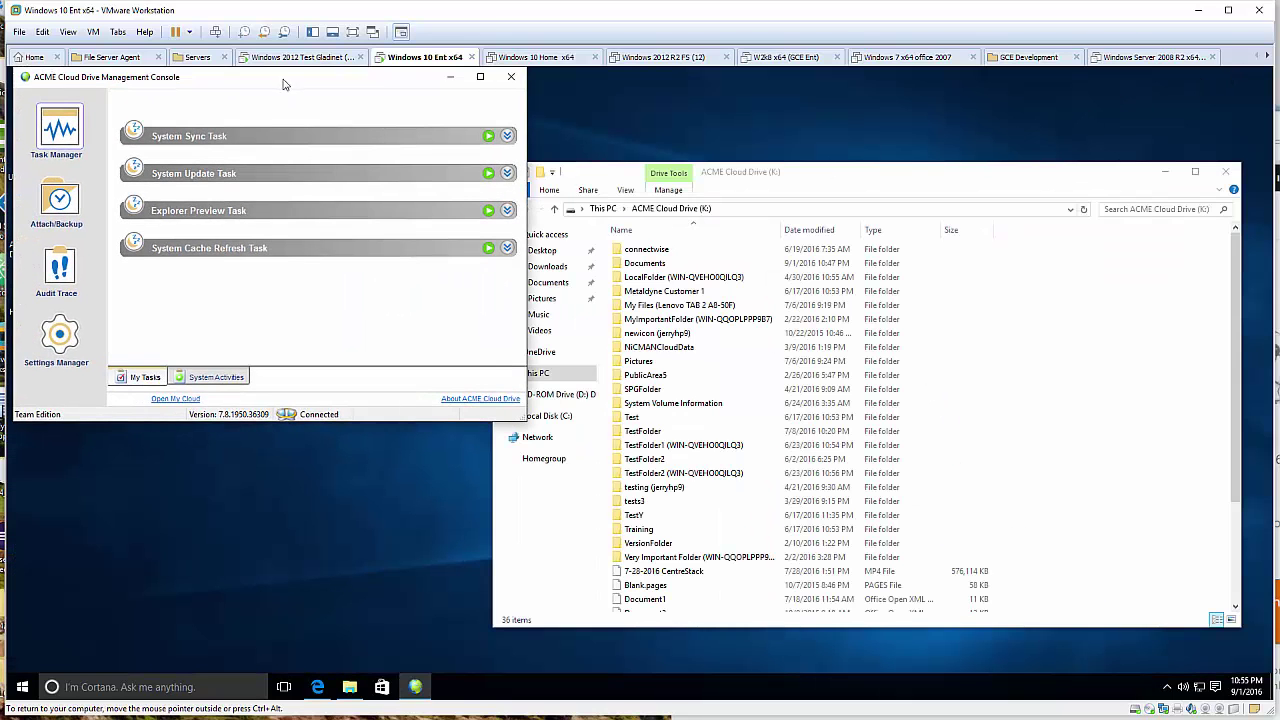
left_click_drag(283, 76, 401, 139)
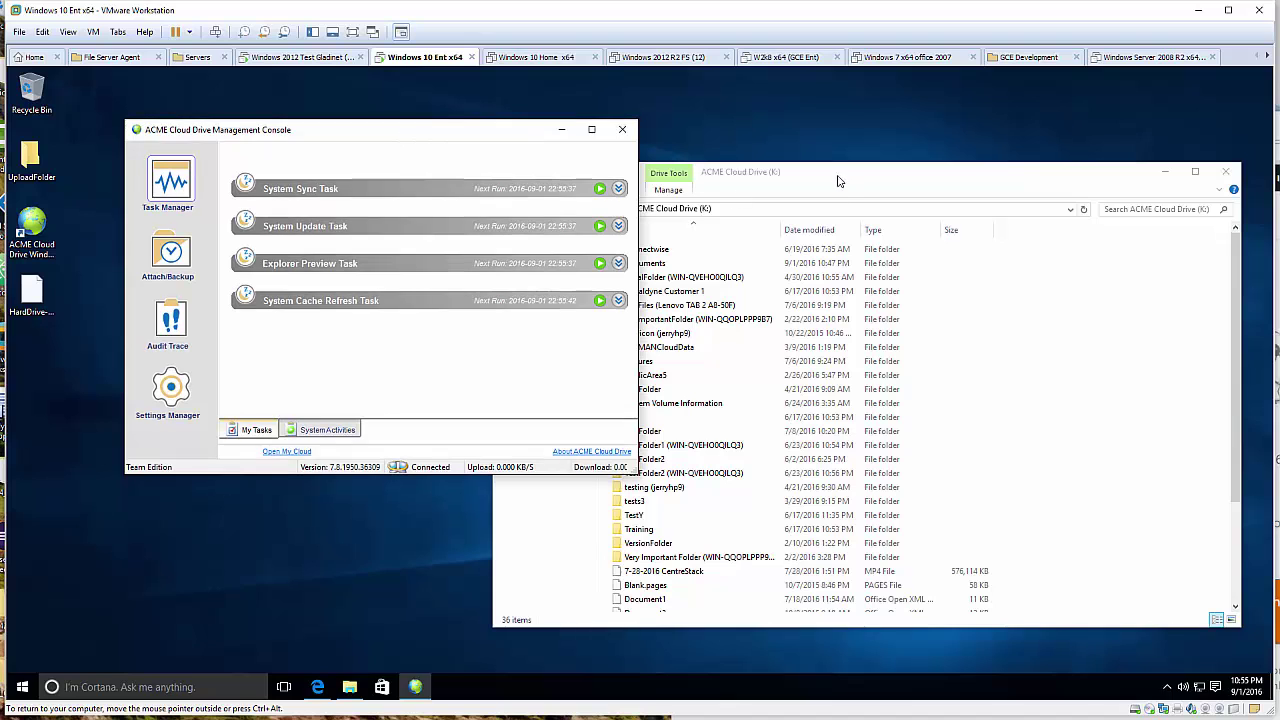
left_click_drag(838, 181, 908, 185)
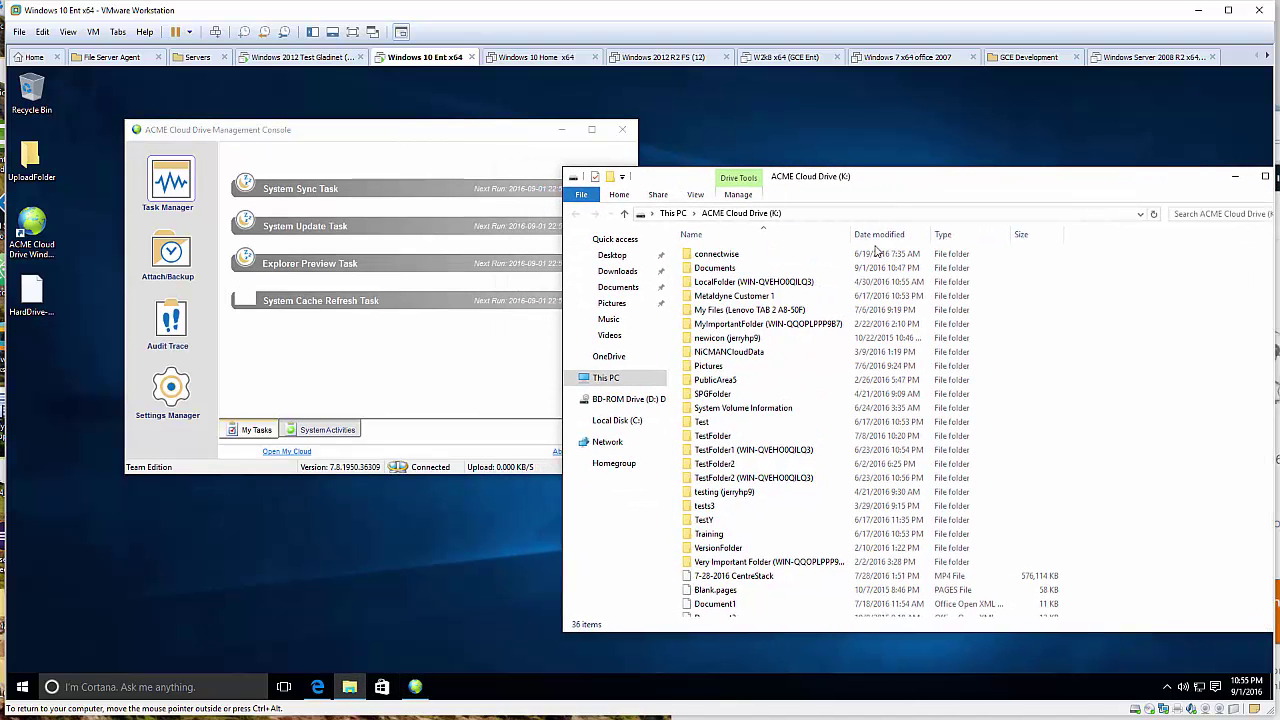
Step: Open the Documents folder on the ACME Cloud Drive (K:) and copy ReceiveFolder2 to the desktop
left_click(740, 270)
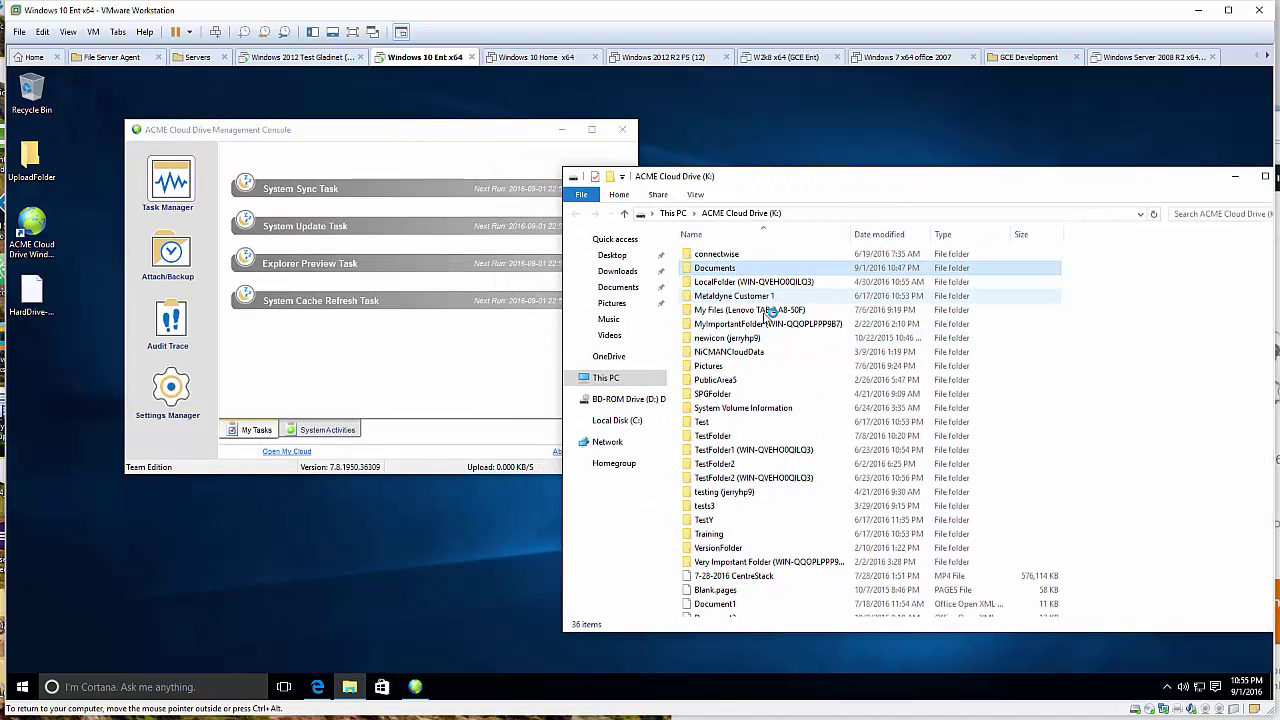
left_click(740, 270)
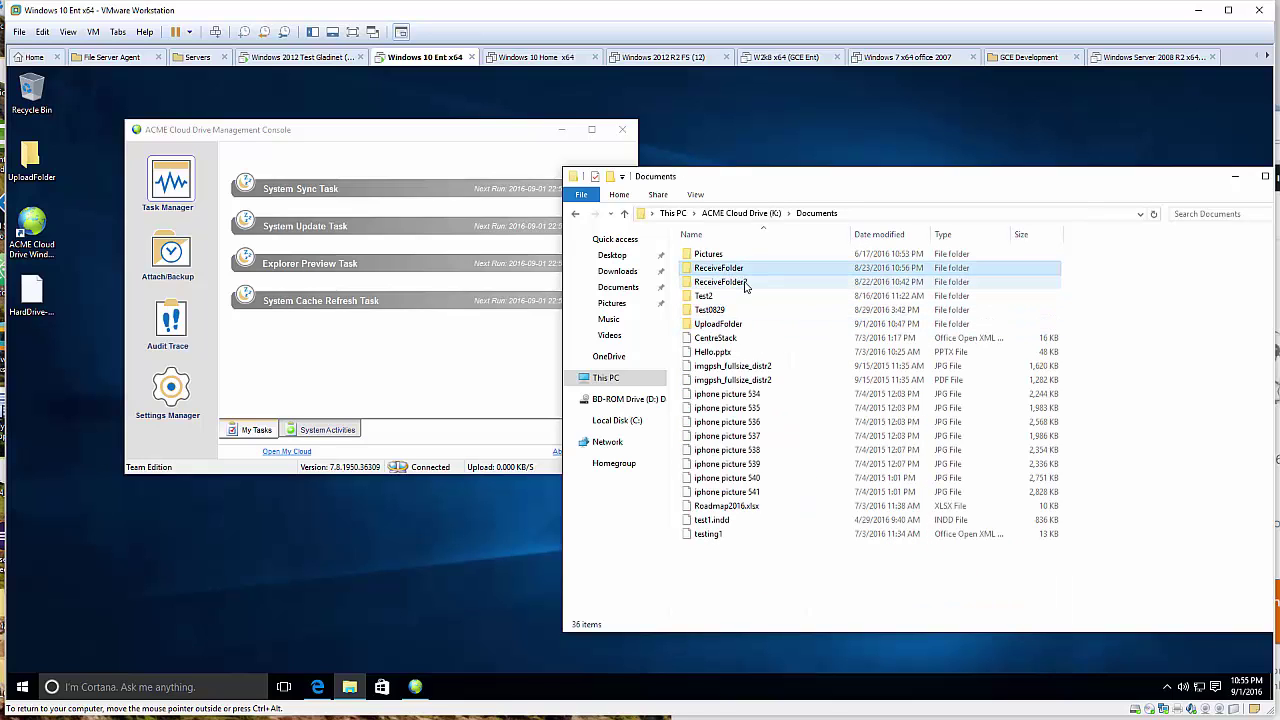
left_click_drag(745, 286, 394, 575)
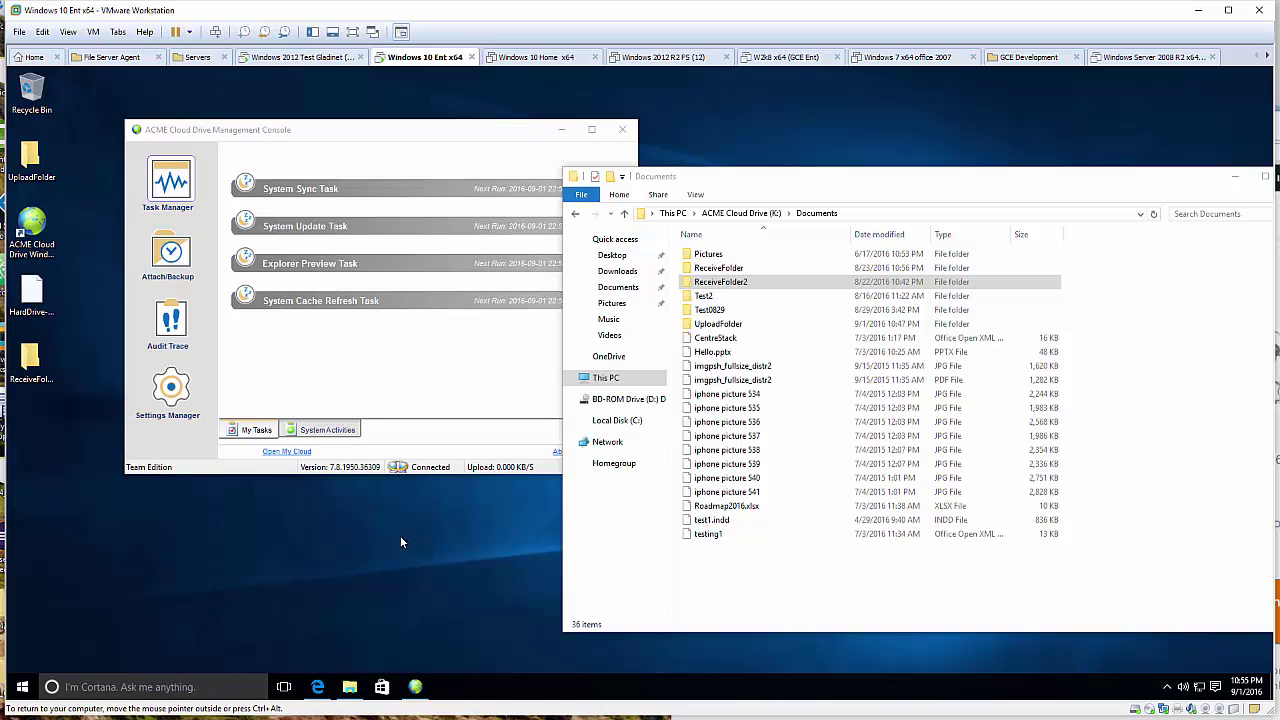
Step: Rename the desktop copy of ReceiveFolder2 to LocalFolder
left_click(28, 354)
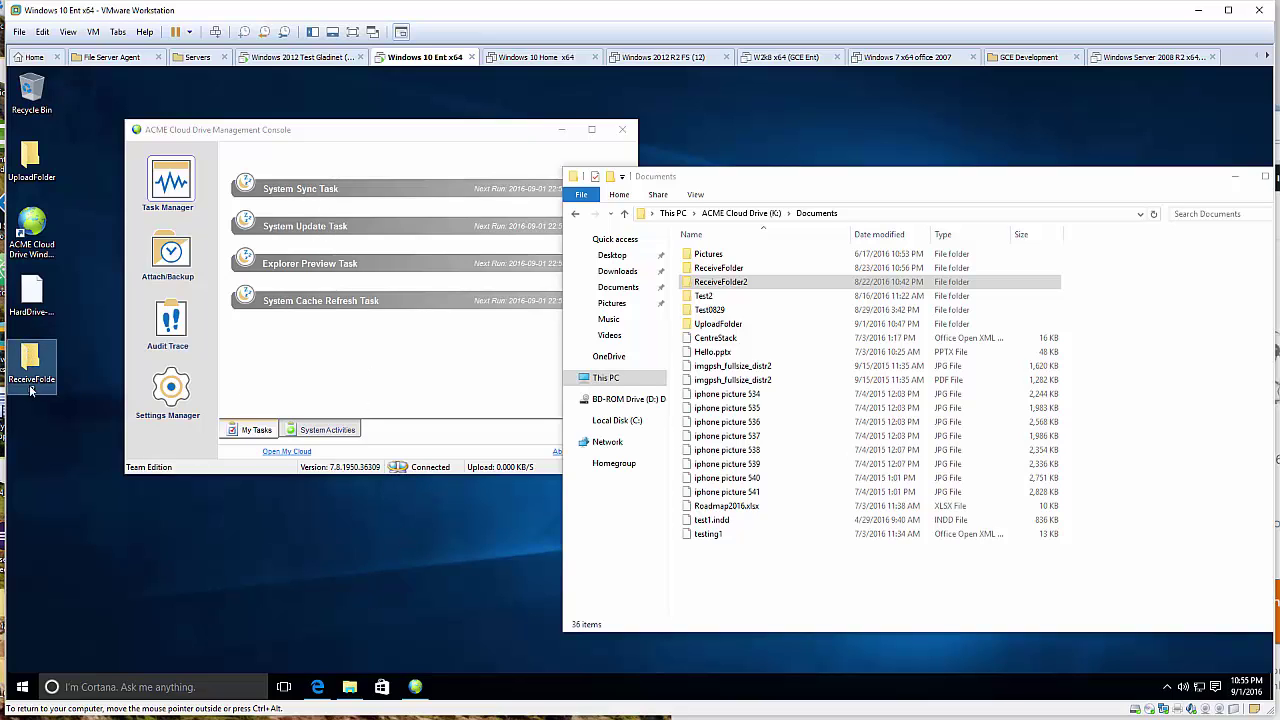
right_click(38, 387)
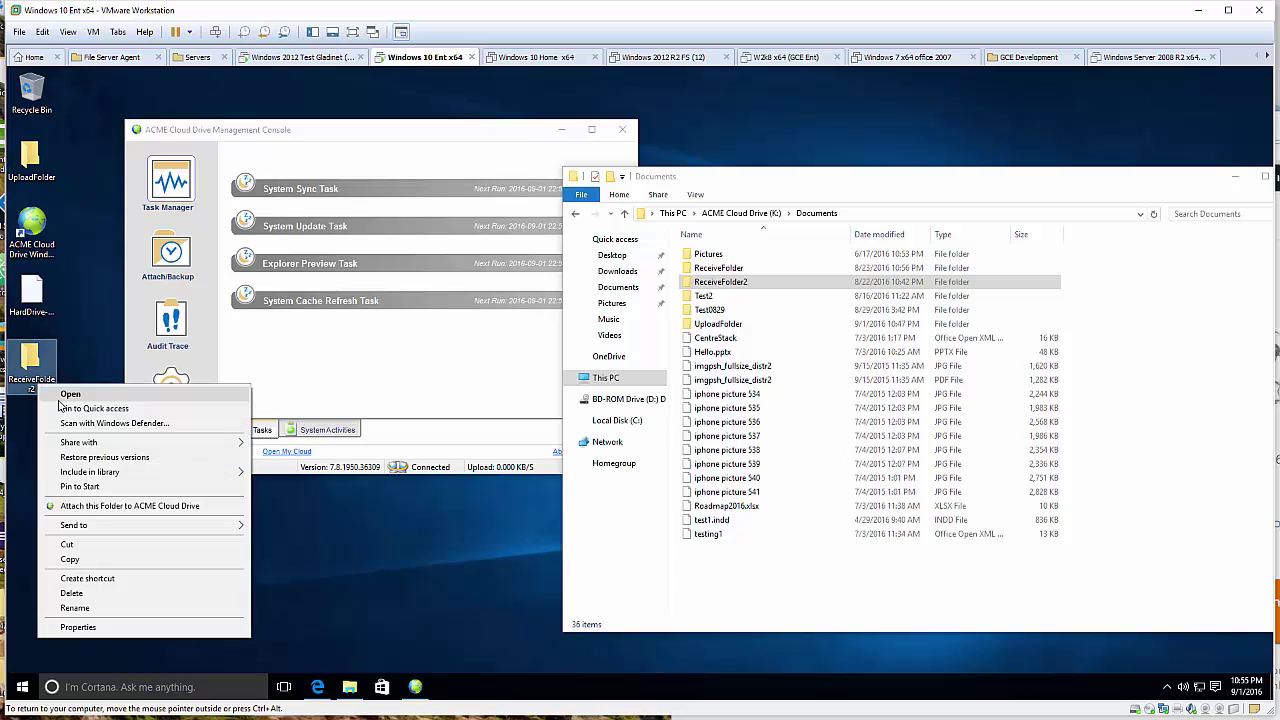
left_click(116, 609)
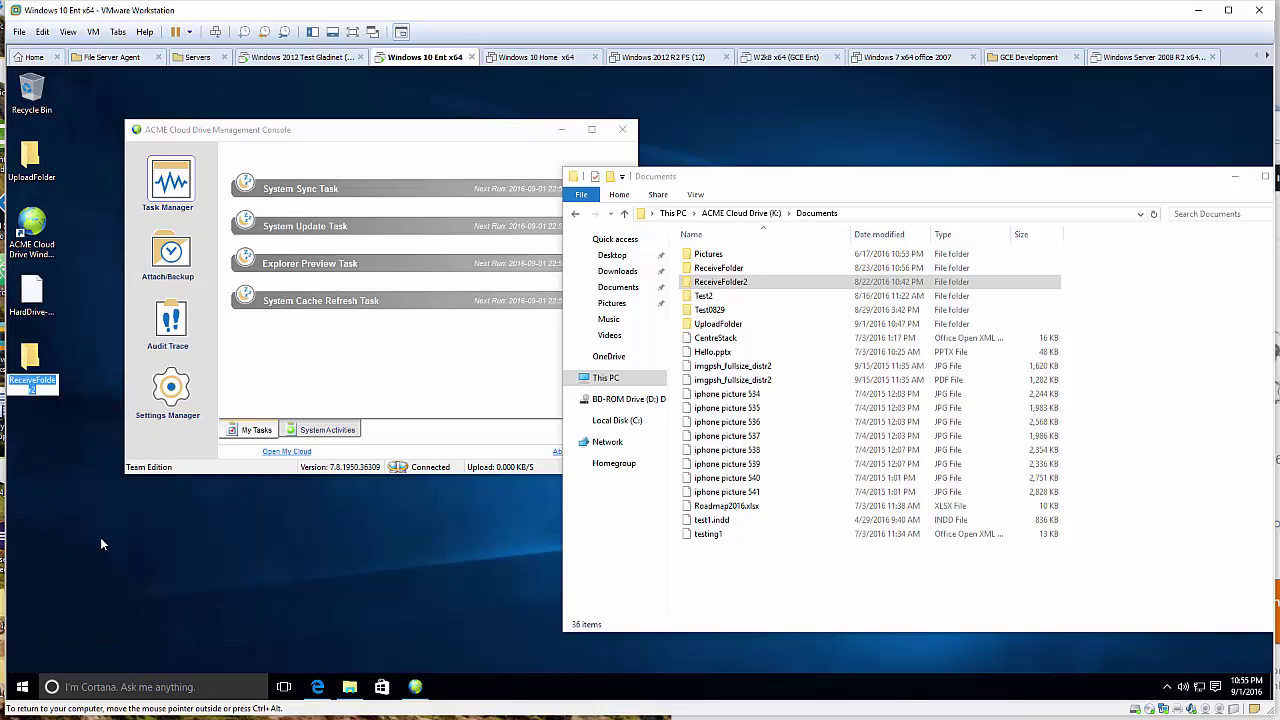
type("LocalFolder")
key("Return")
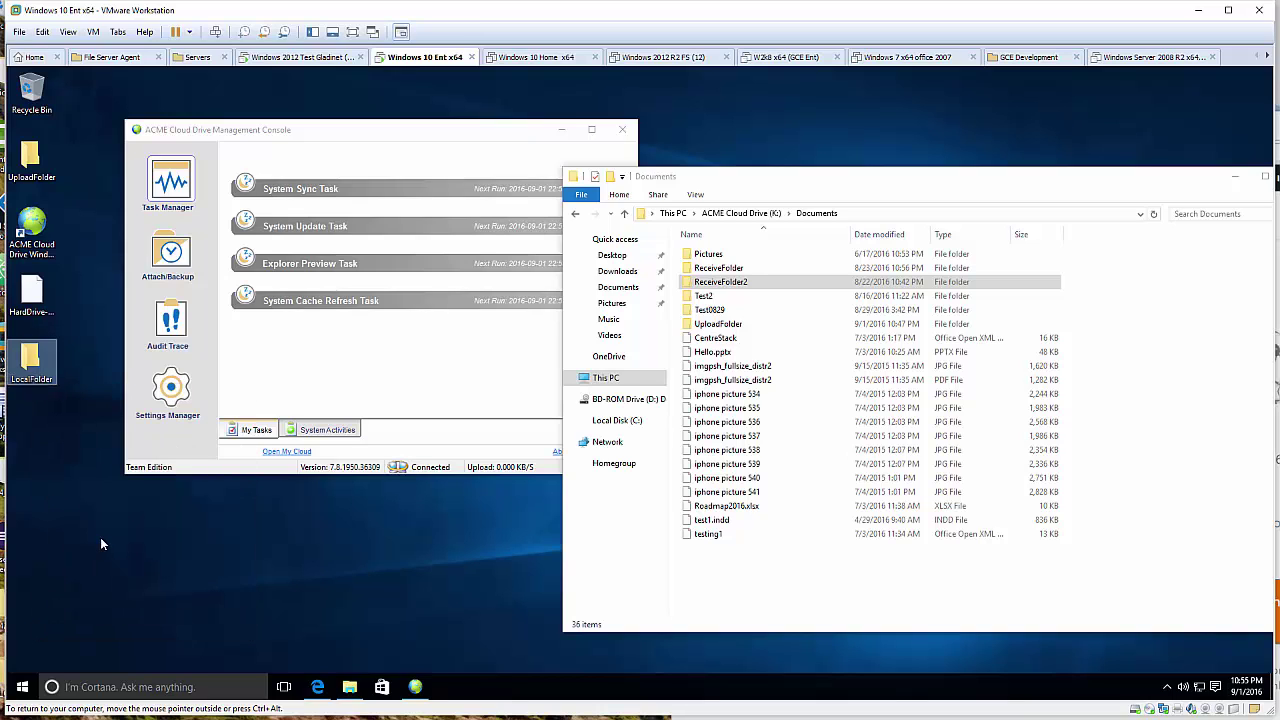
Step: Attach the desktop's LocalFolder to ACME Cloud Drive, keeping the suggested folder name
right_click(32, 366)
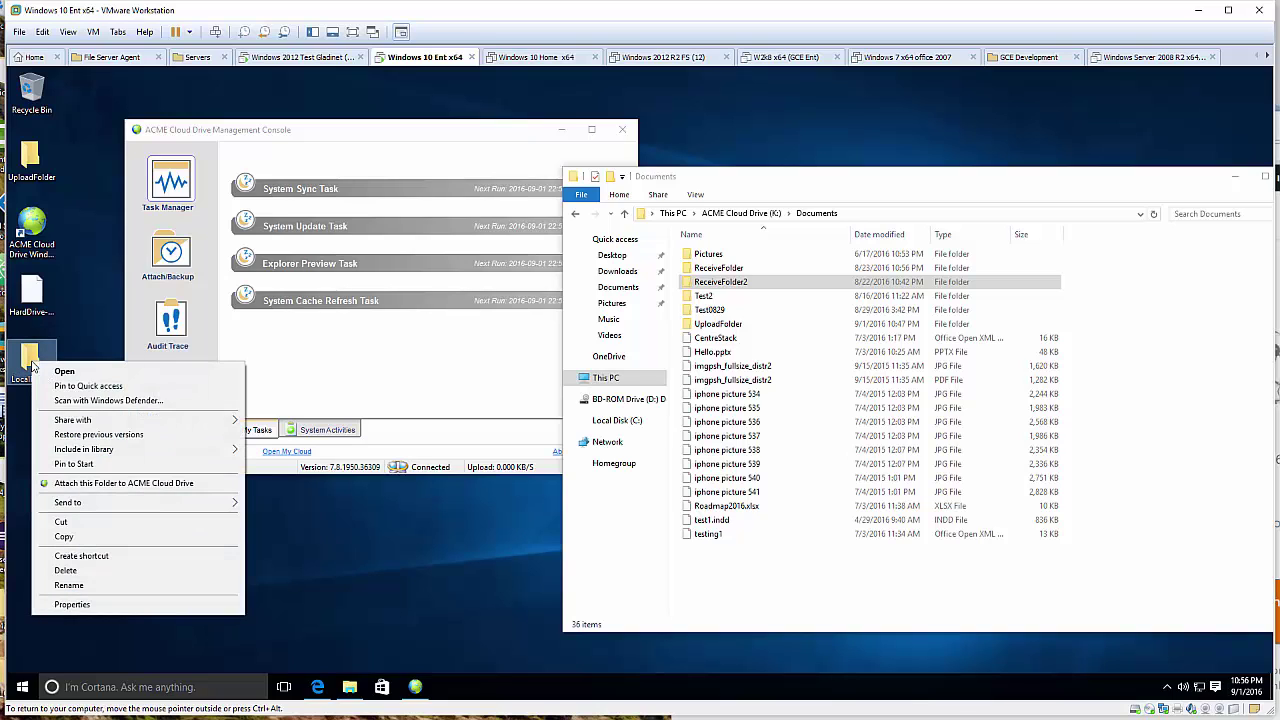
left_click(167, 484)
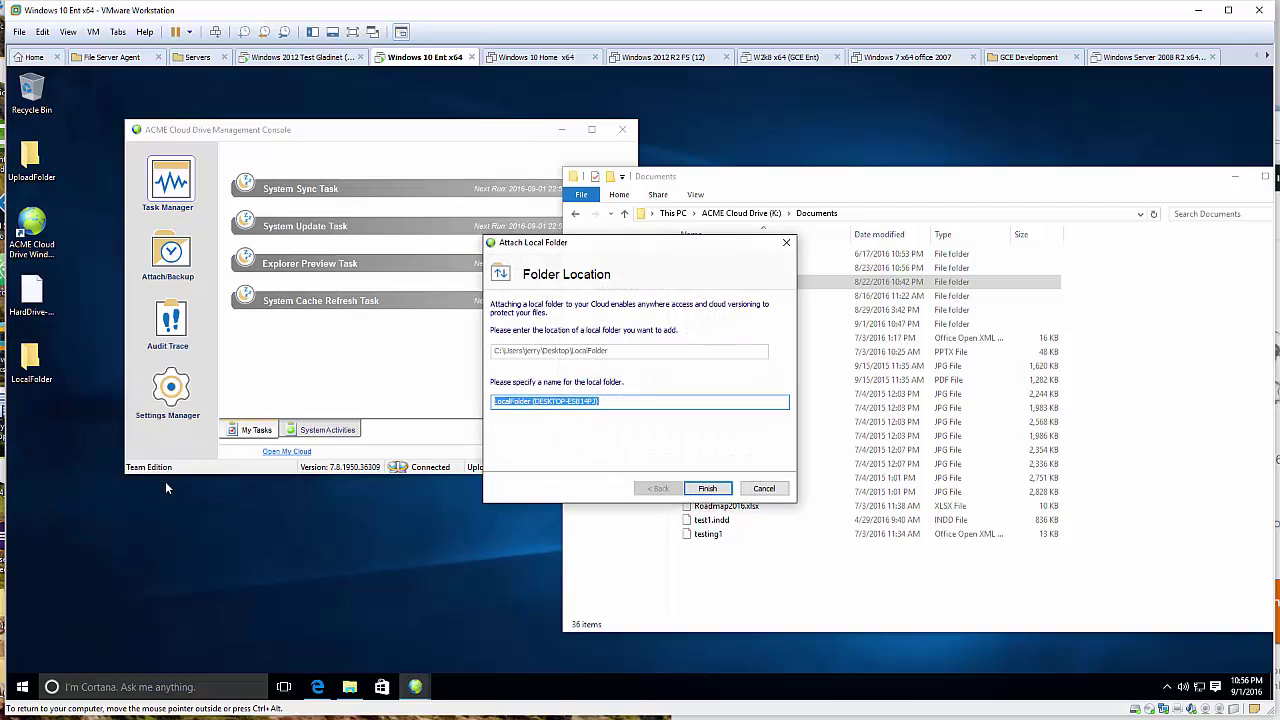
left_click(707, 488)
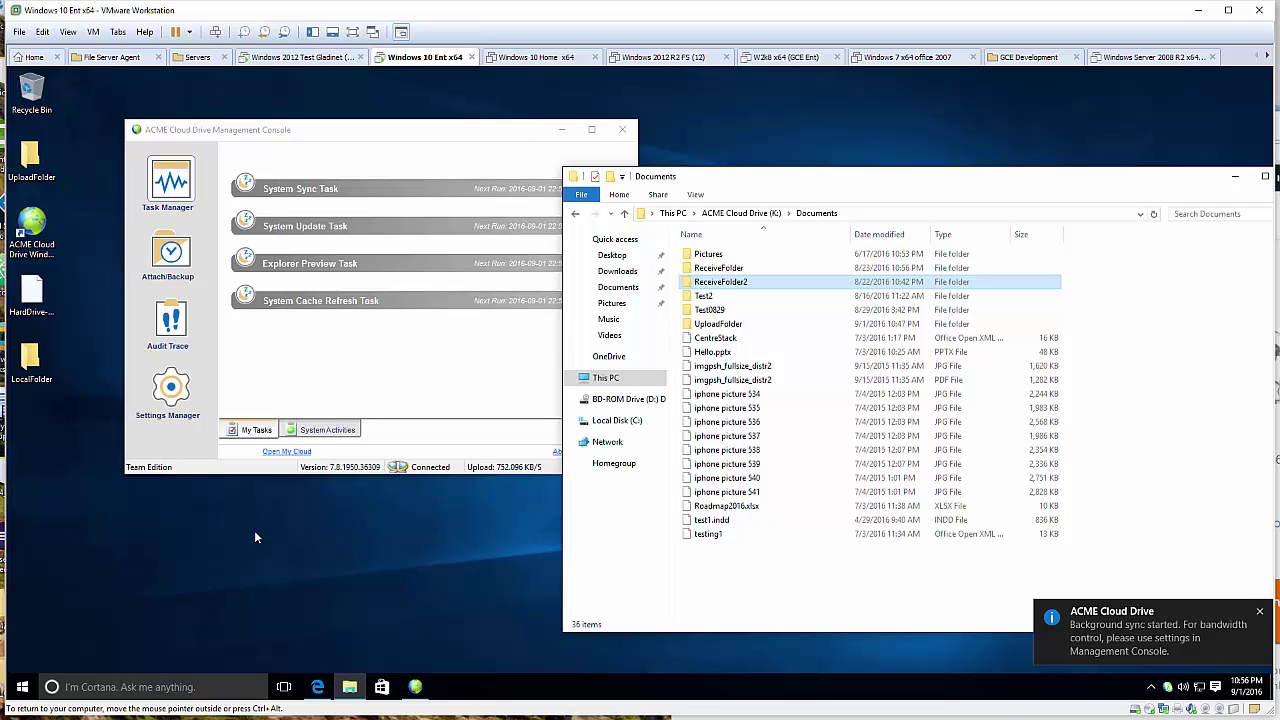
Step: Review the System Sync Task's running and pending subtasks in the console, and check the sync marks on LocalFolder's pictures
left_click(357, 136)
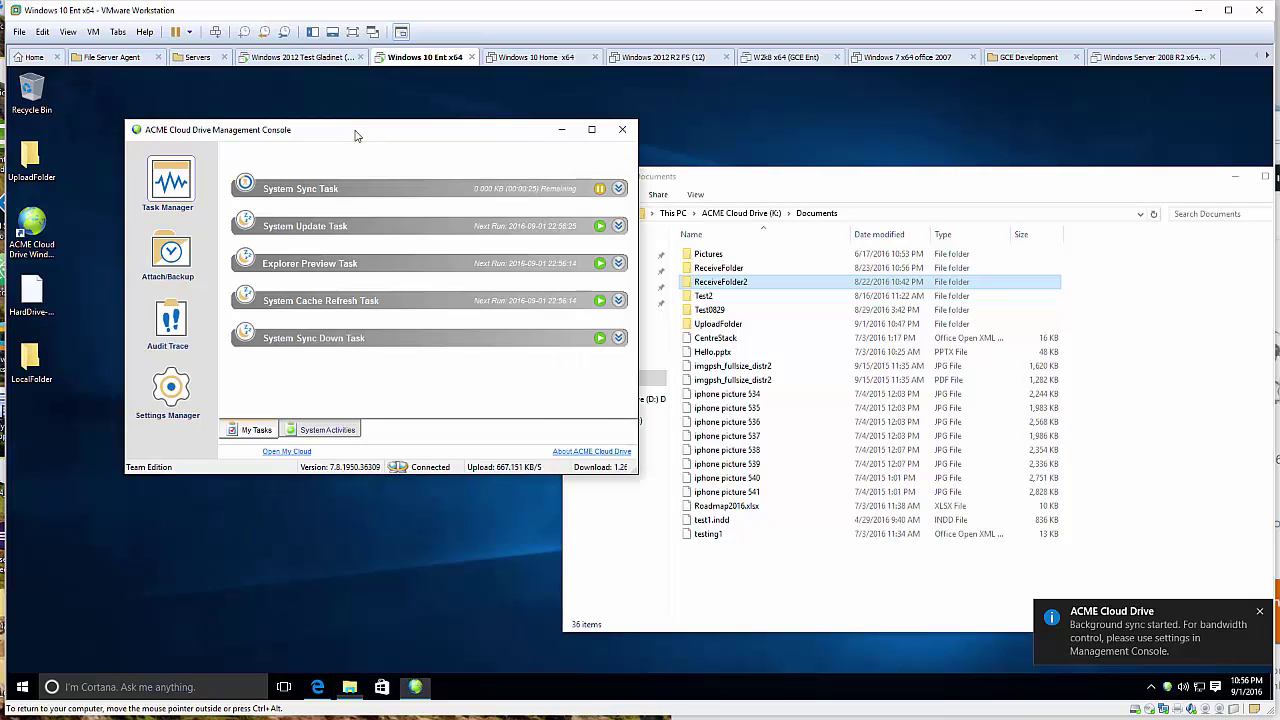
left_click(619, 189)
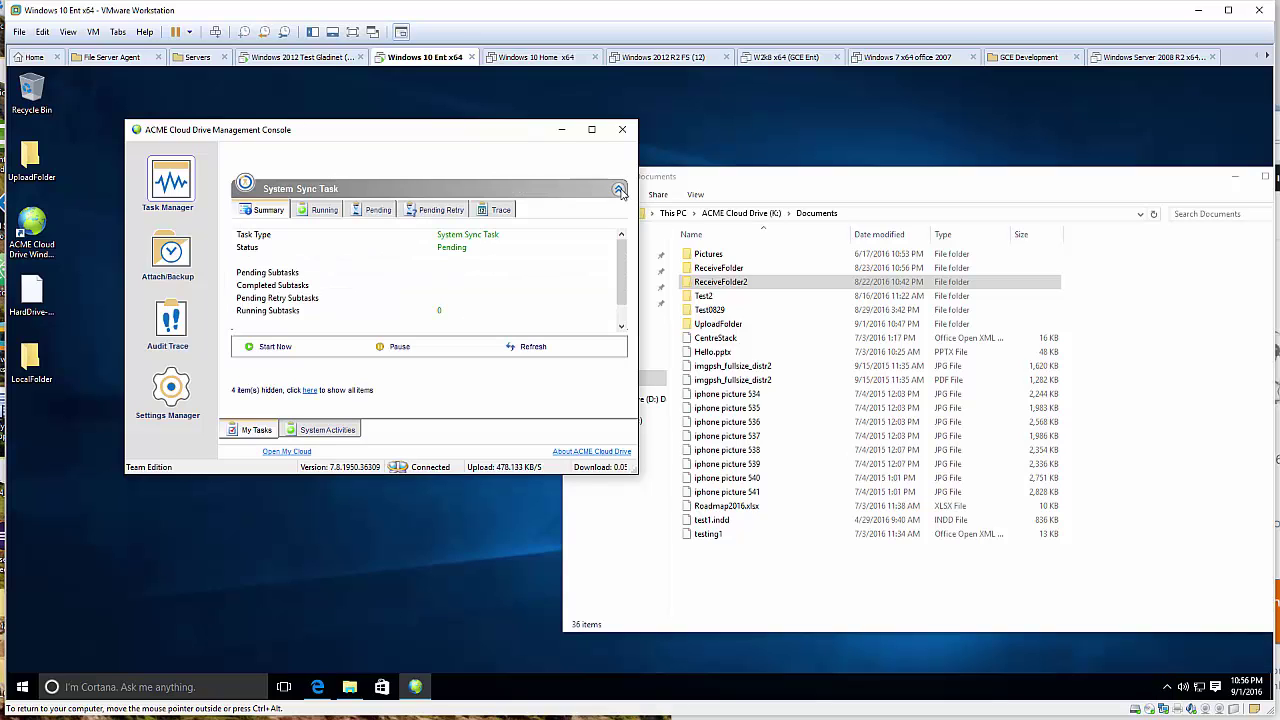
left_click(326, 211)
left_click(370, 210)
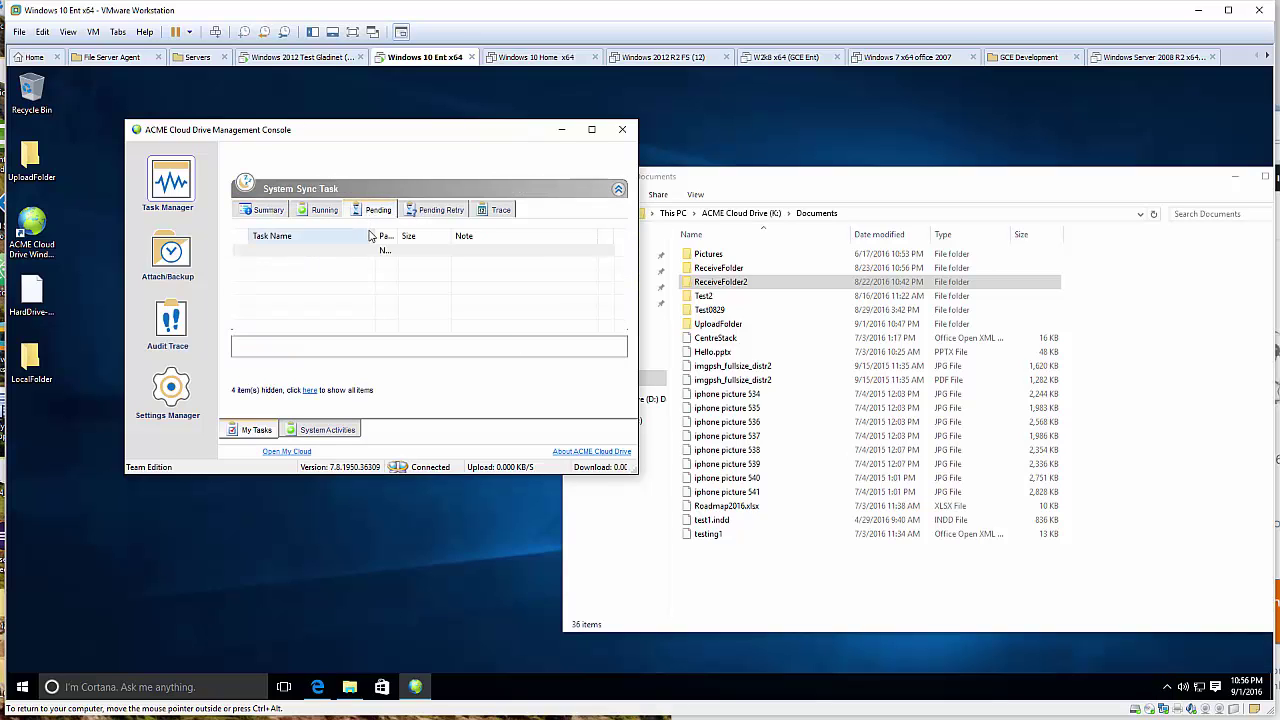
left_click(619, 190)
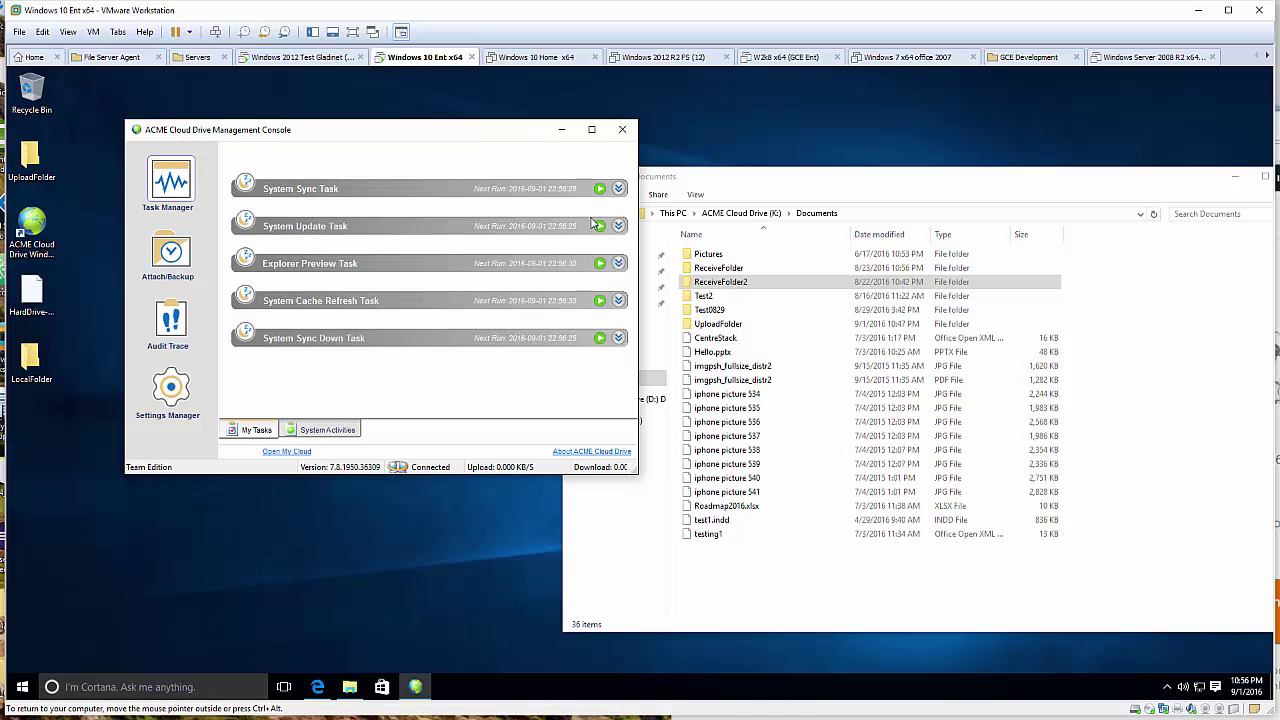
double_click(36, 362)
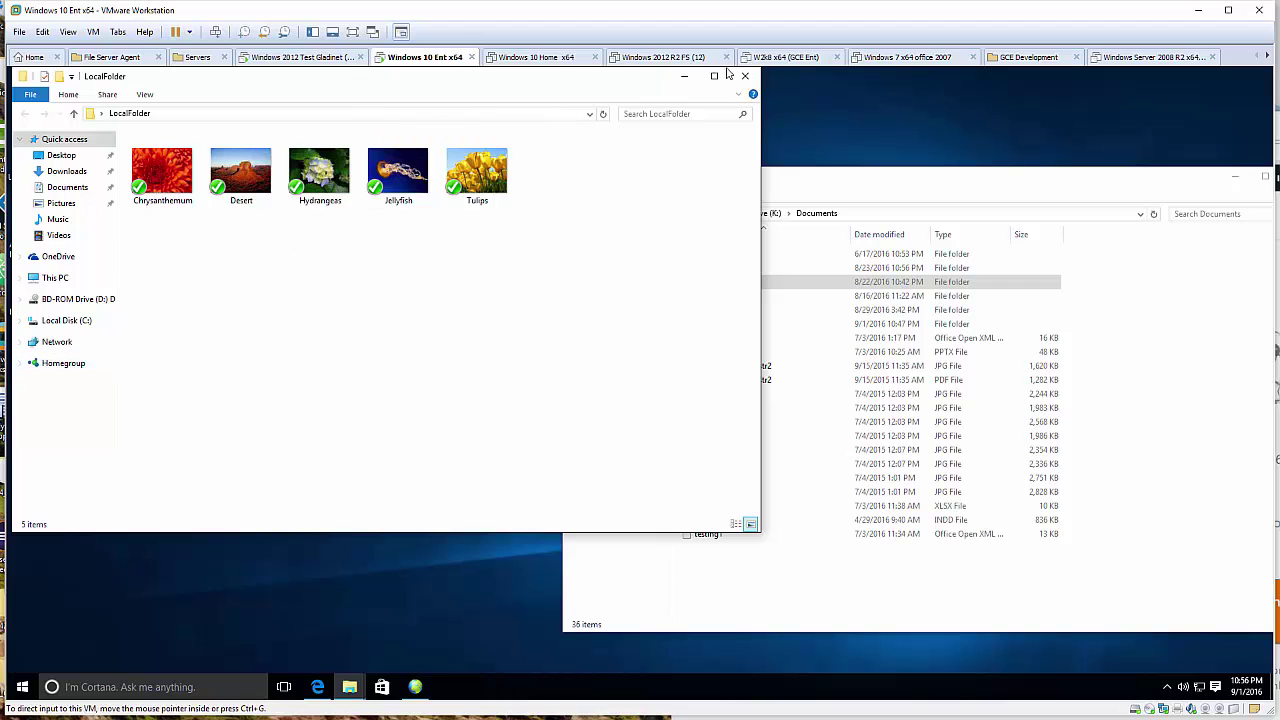
left_click(745, 76)
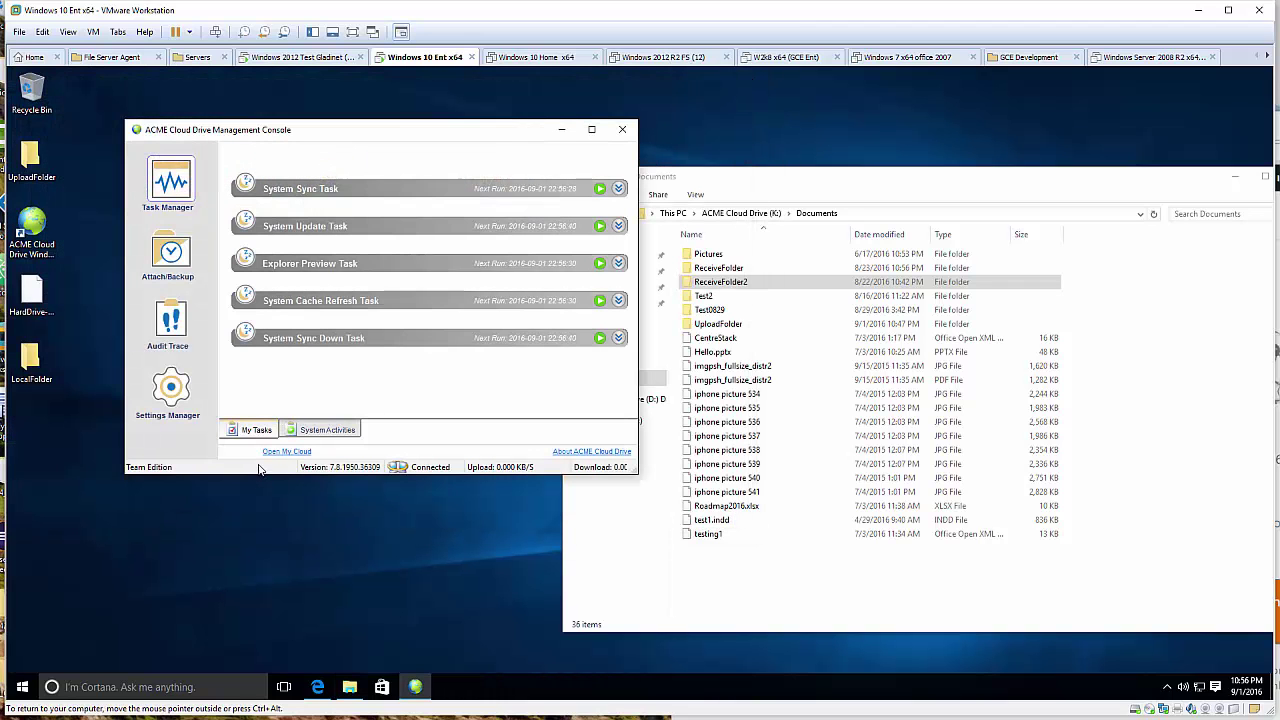
Step: Switch to the browser, go to the web portal's file view, and open the attached LocalFolder (DESKTOP-ESB14PJ)
left_click(317, 686)
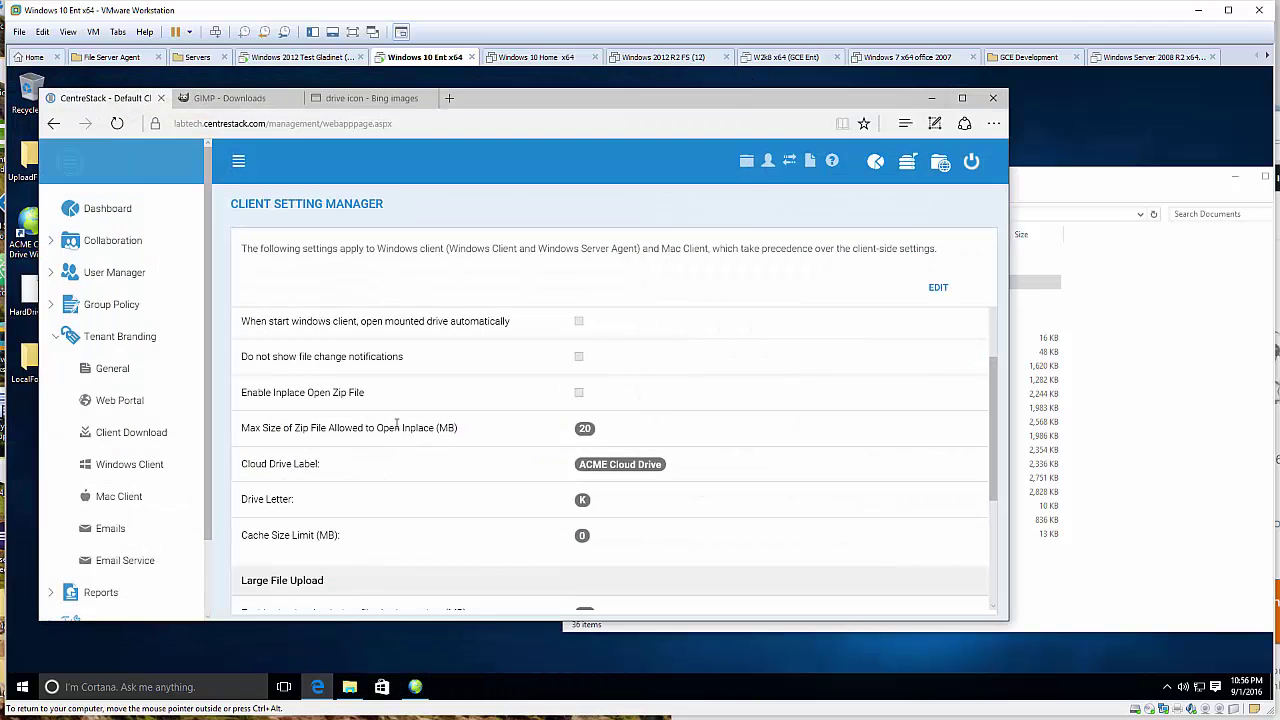
left_click(946, 166)
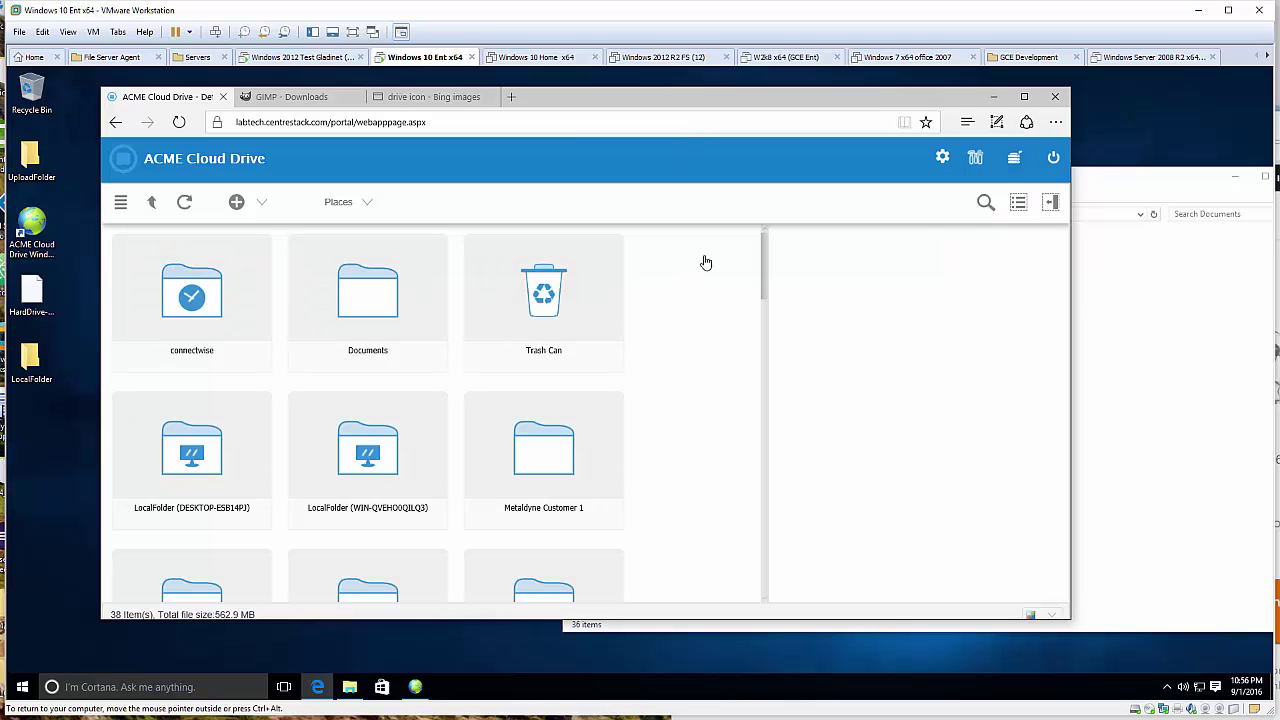
left_click_drag(766, 271, 760, 283)
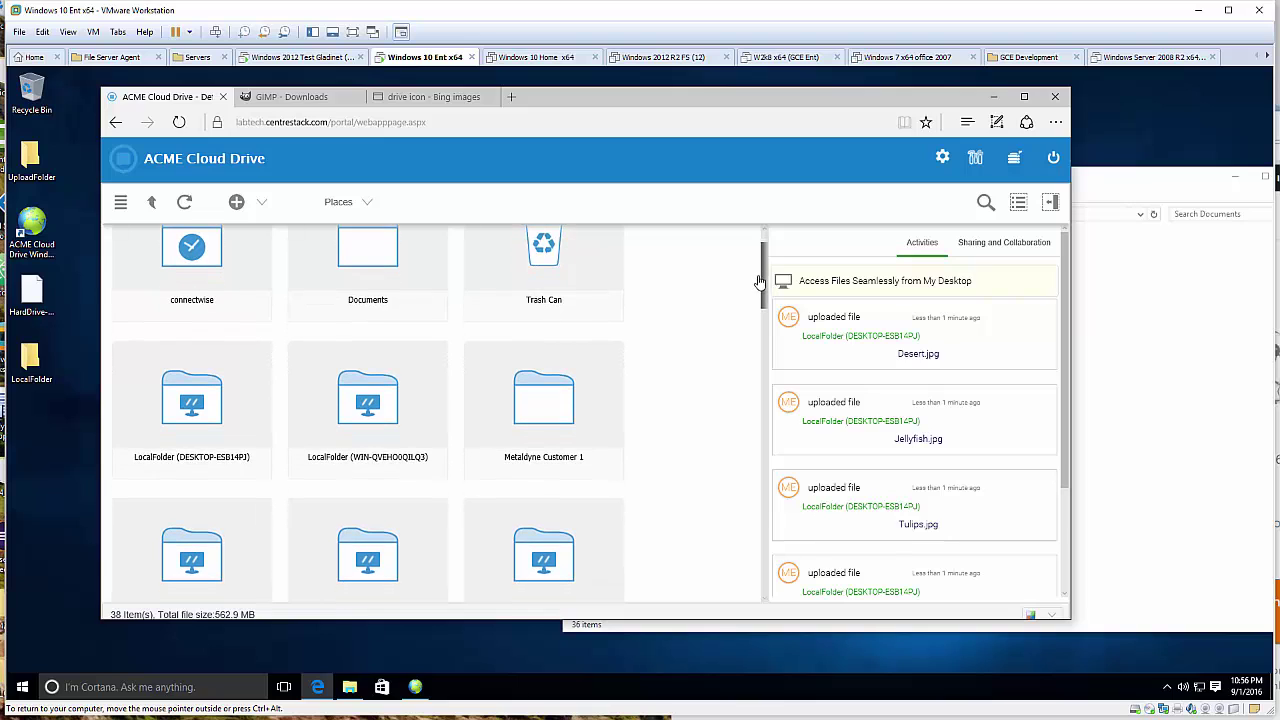
left_click(198, 421)
double_click(198, 421)
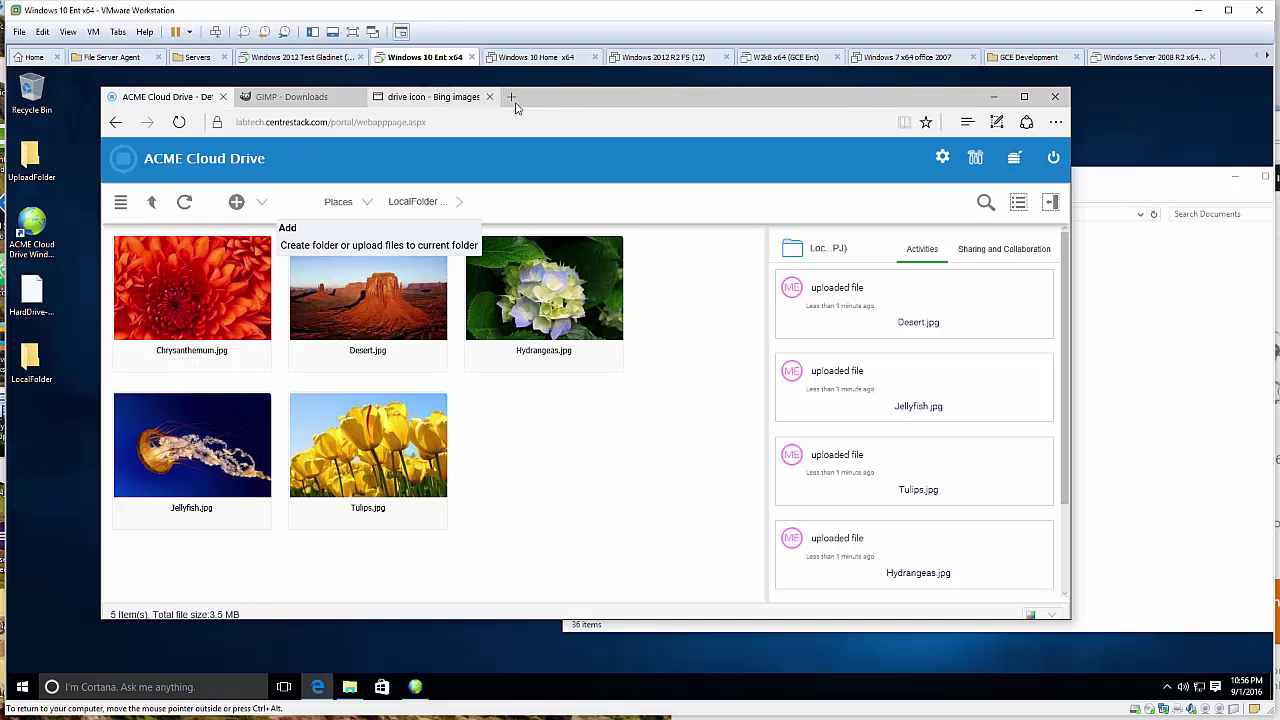
Step: Open the desktop's LocalFolder, narrow its window, and place the browser beside it to compare the pictures with the web portal
double_click(40, 375)
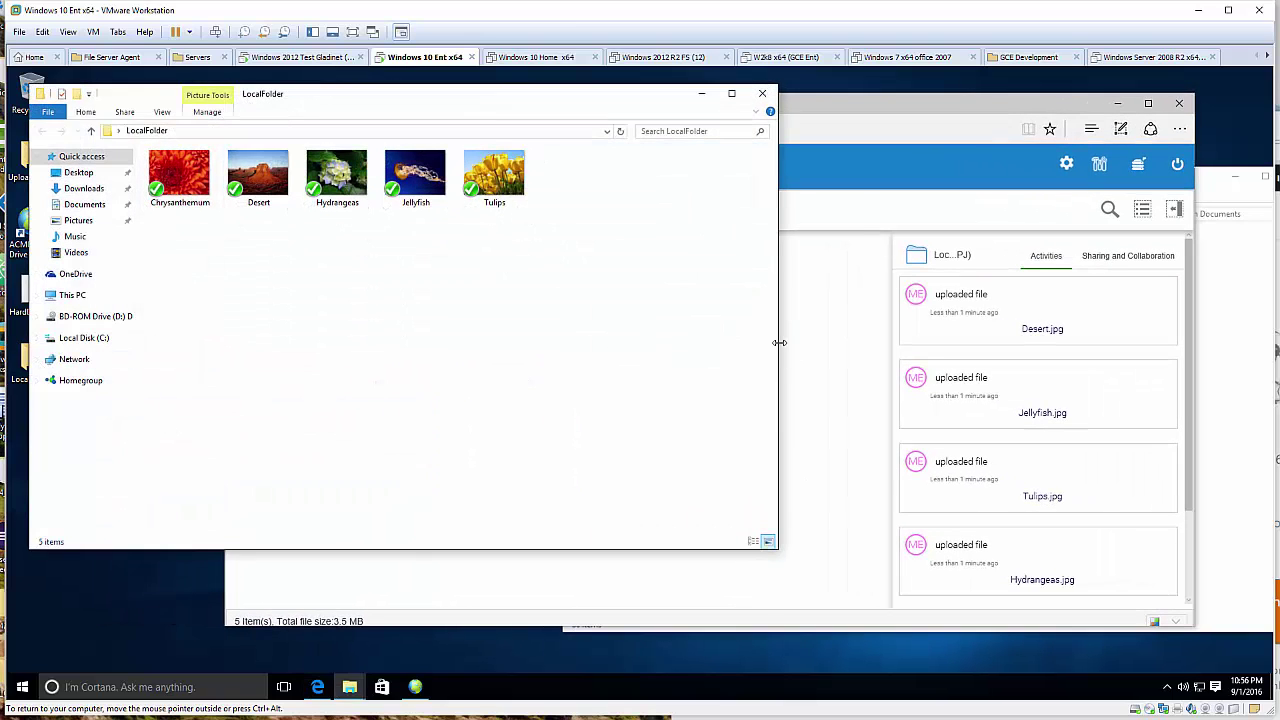
left_click_drag(779, 343, 380, 343)
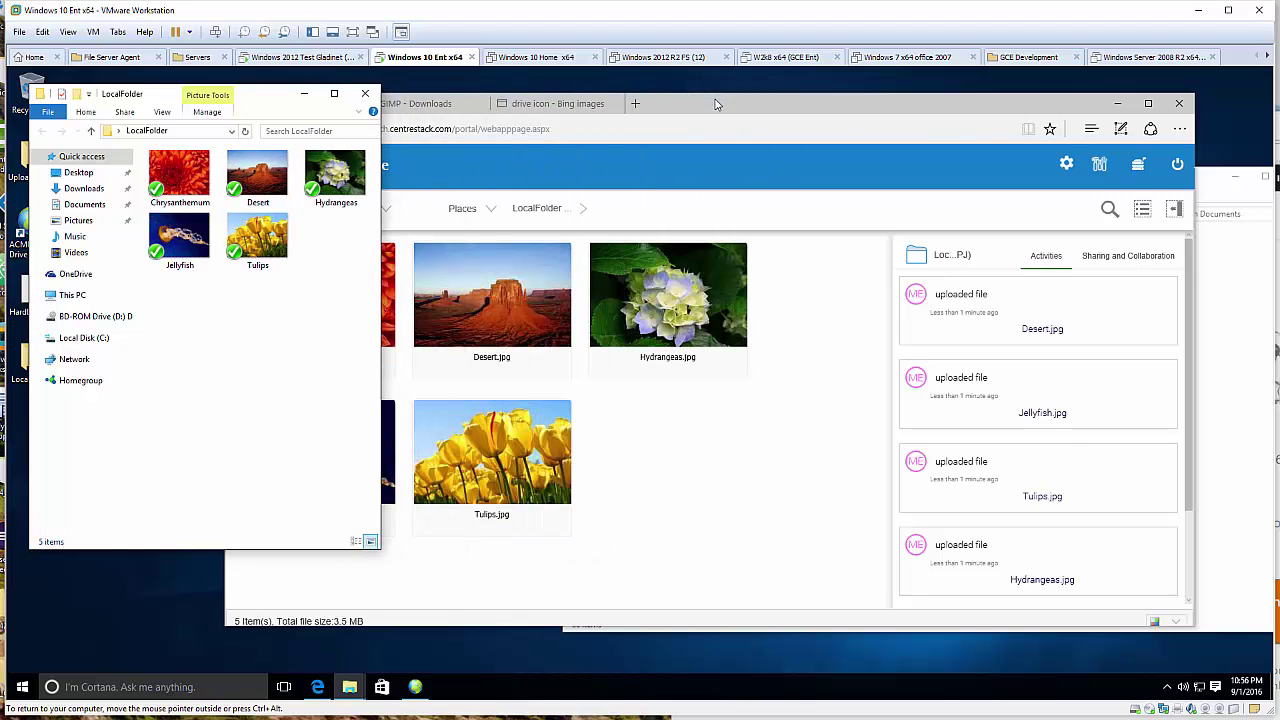
left_click_drag(716, 106, 883, 123)
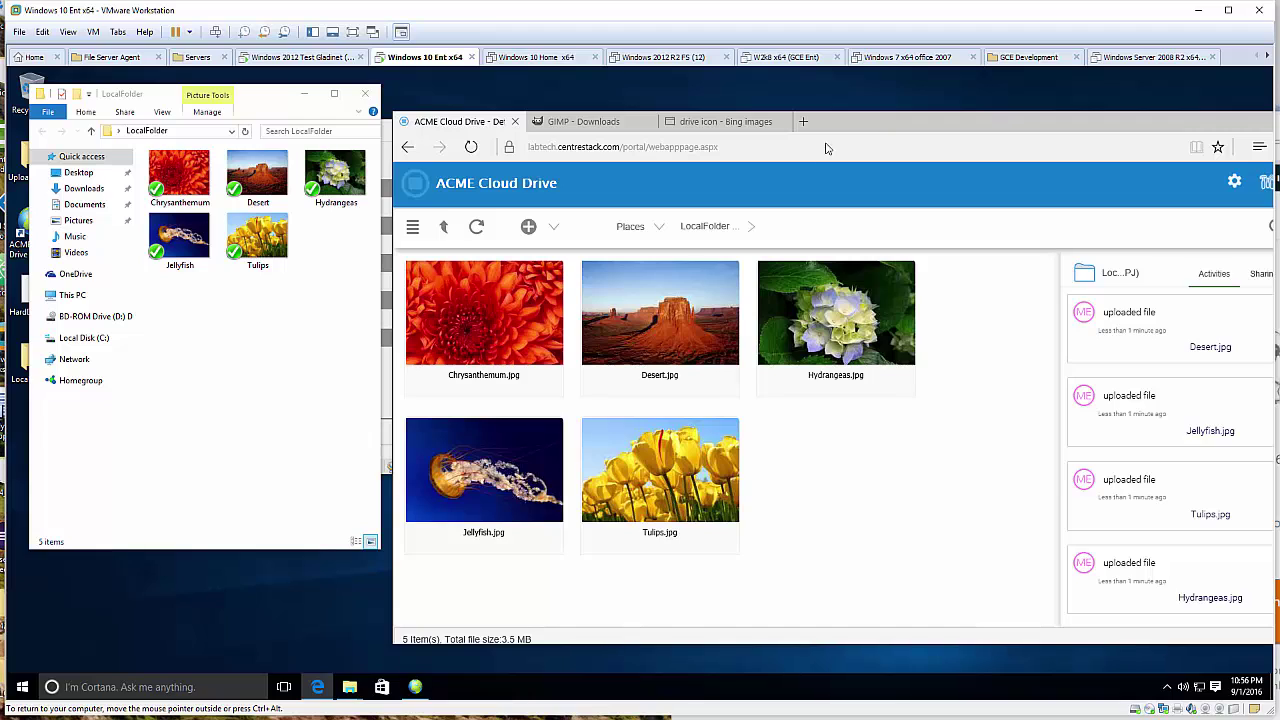
Step: Open the mapped ACME Cloud Drive from the client's status pop-up, check its folder list for LocalFolder (DESKTOP-ESB14PJ), and close that window
left_click(1167, 687)
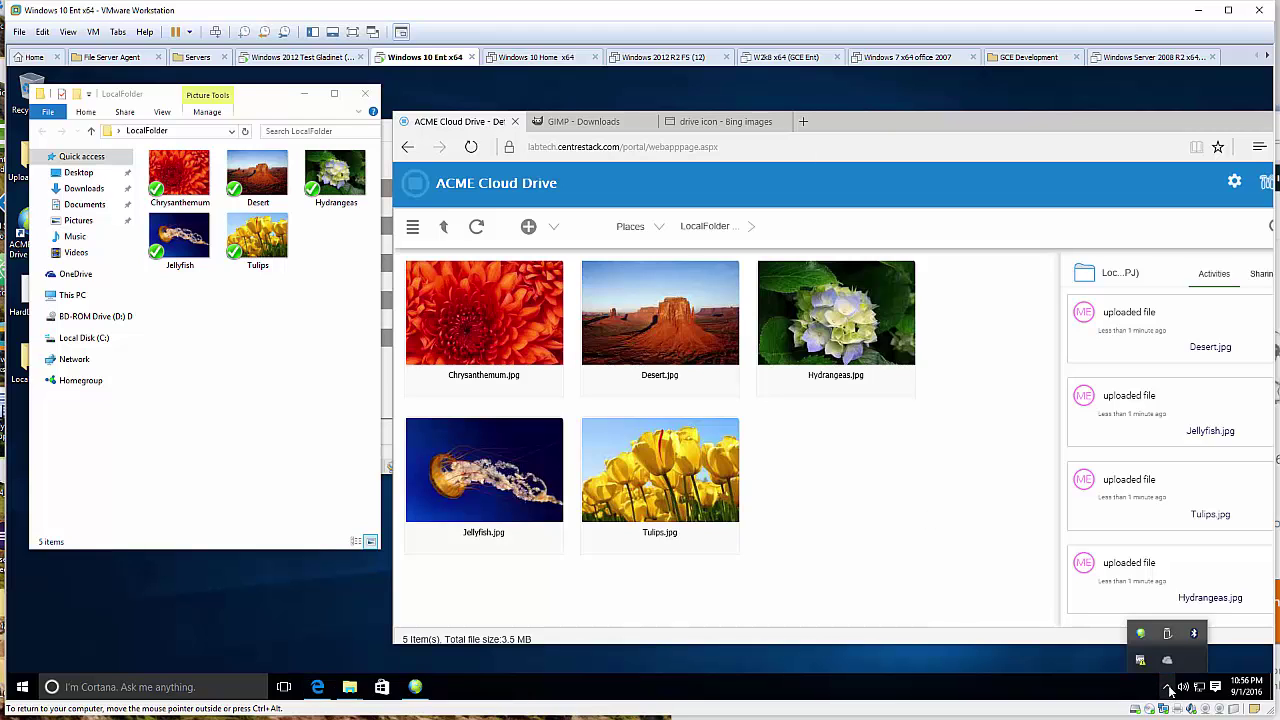
left_click(1140, 633)
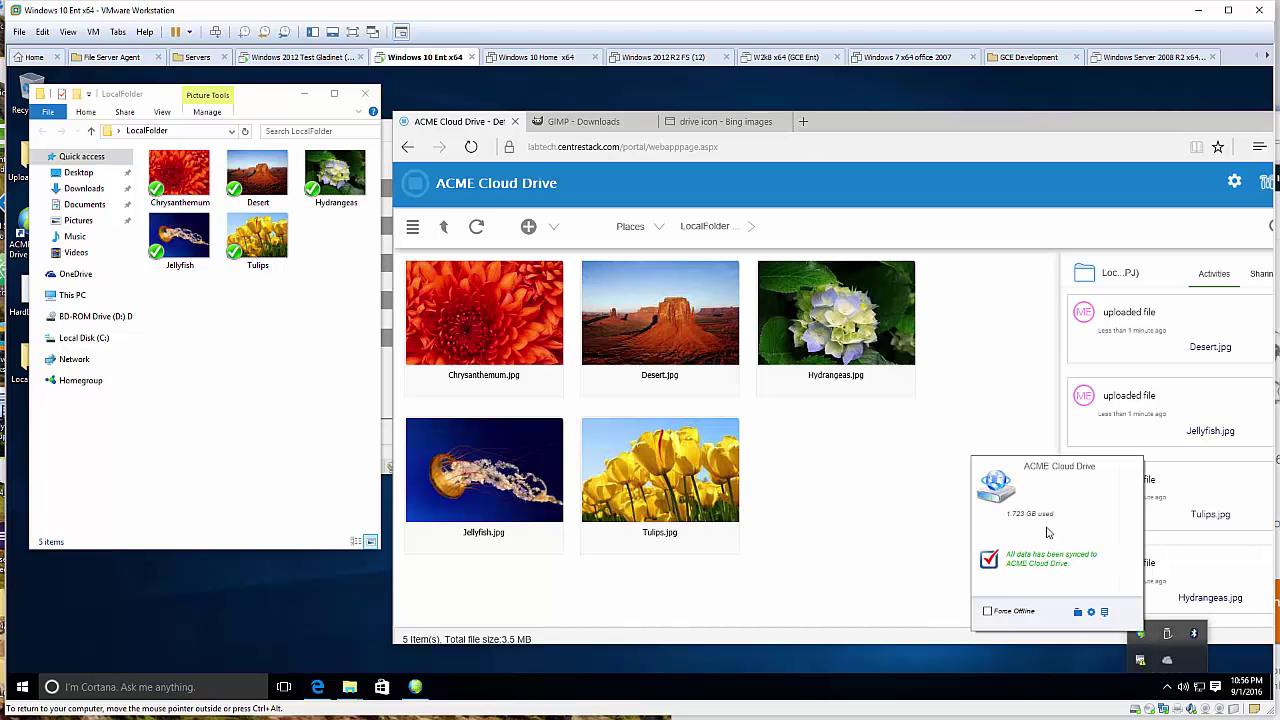
left_click(1080, 611)
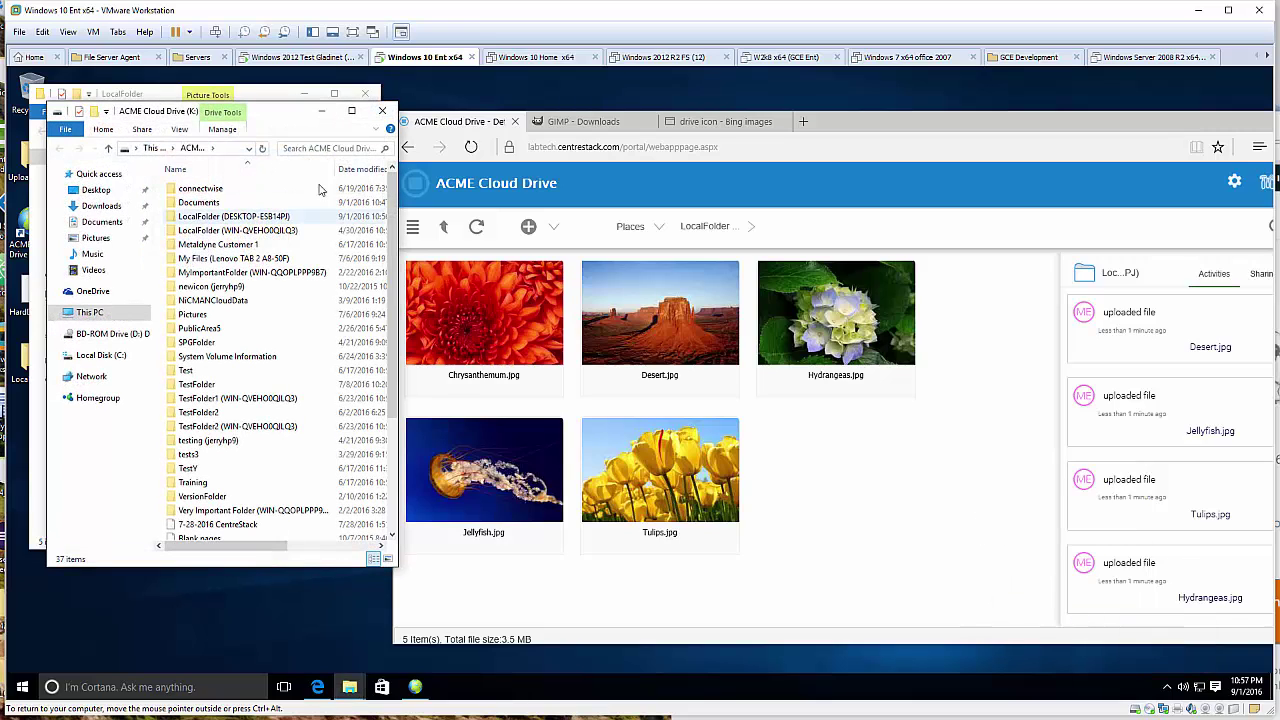
left_click_drag(250, 111, 835, 211)
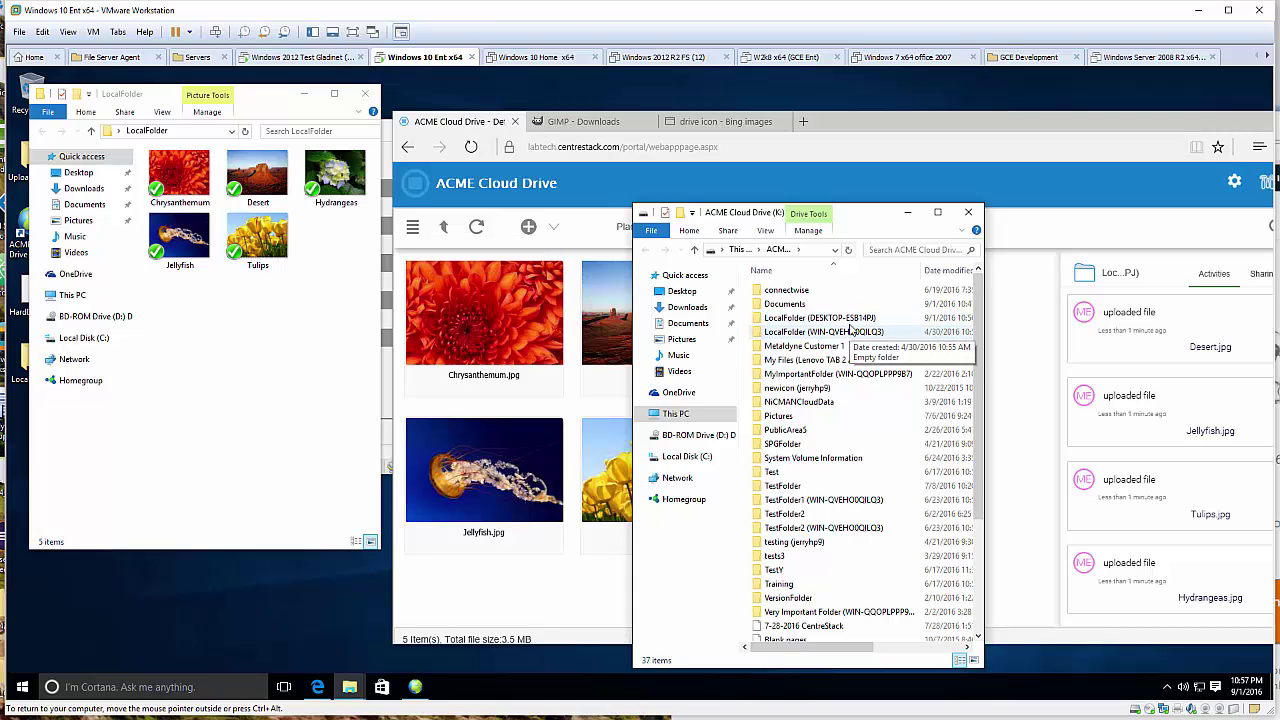
left_click_drag(835, 218, 1048, 245)
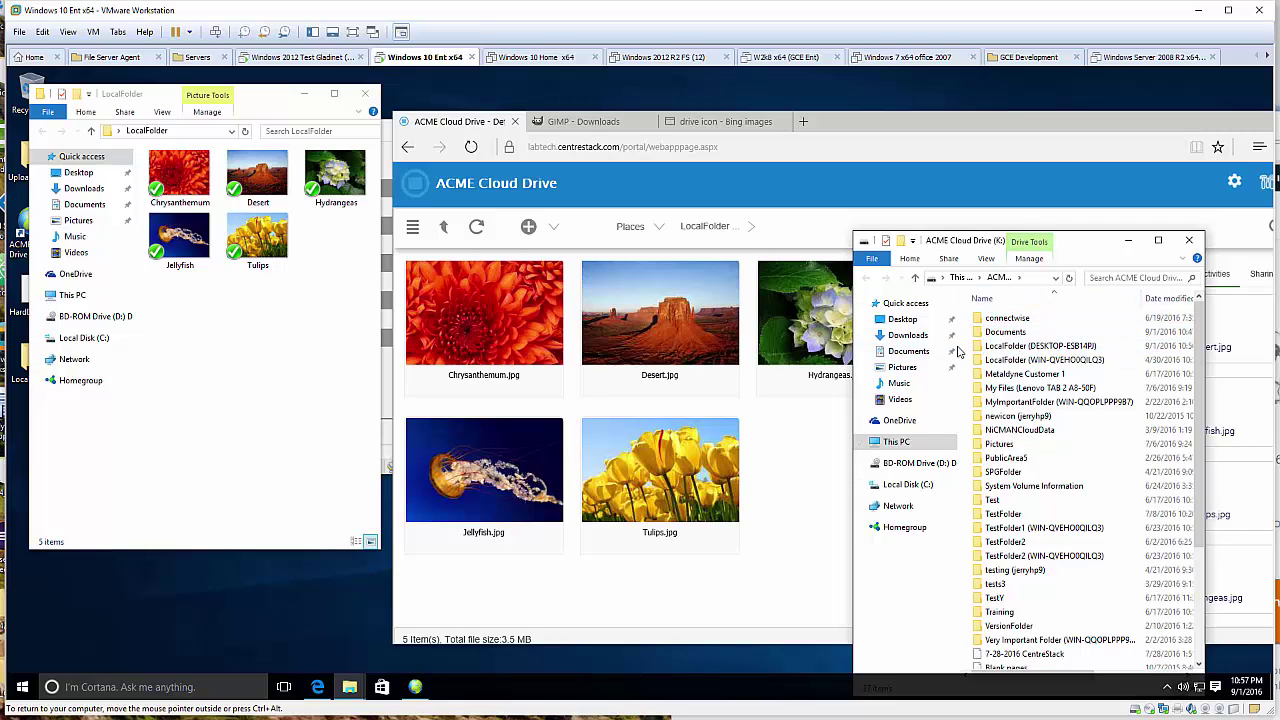
left_click(1189, 240)
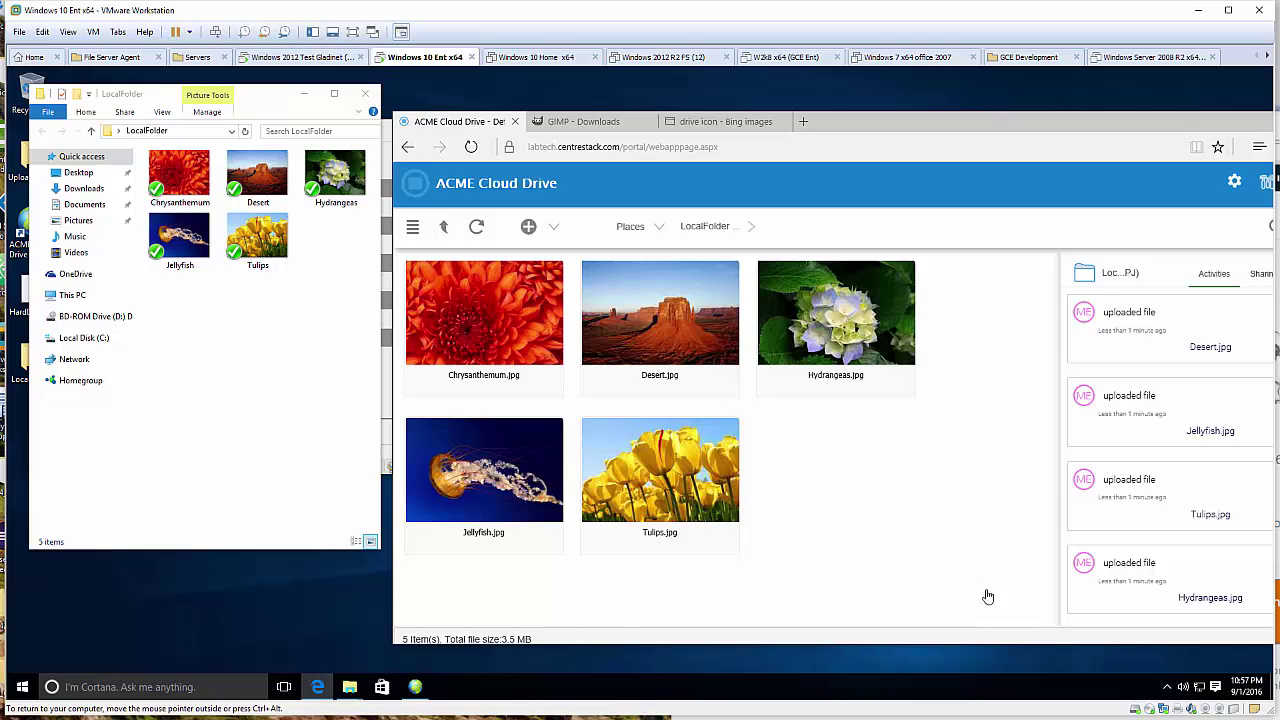
Step: Show the attached folders in the management console and expand TestFolder1 (WIN-QVEHO0QILQ3) on the second page
left_click(416, 686)
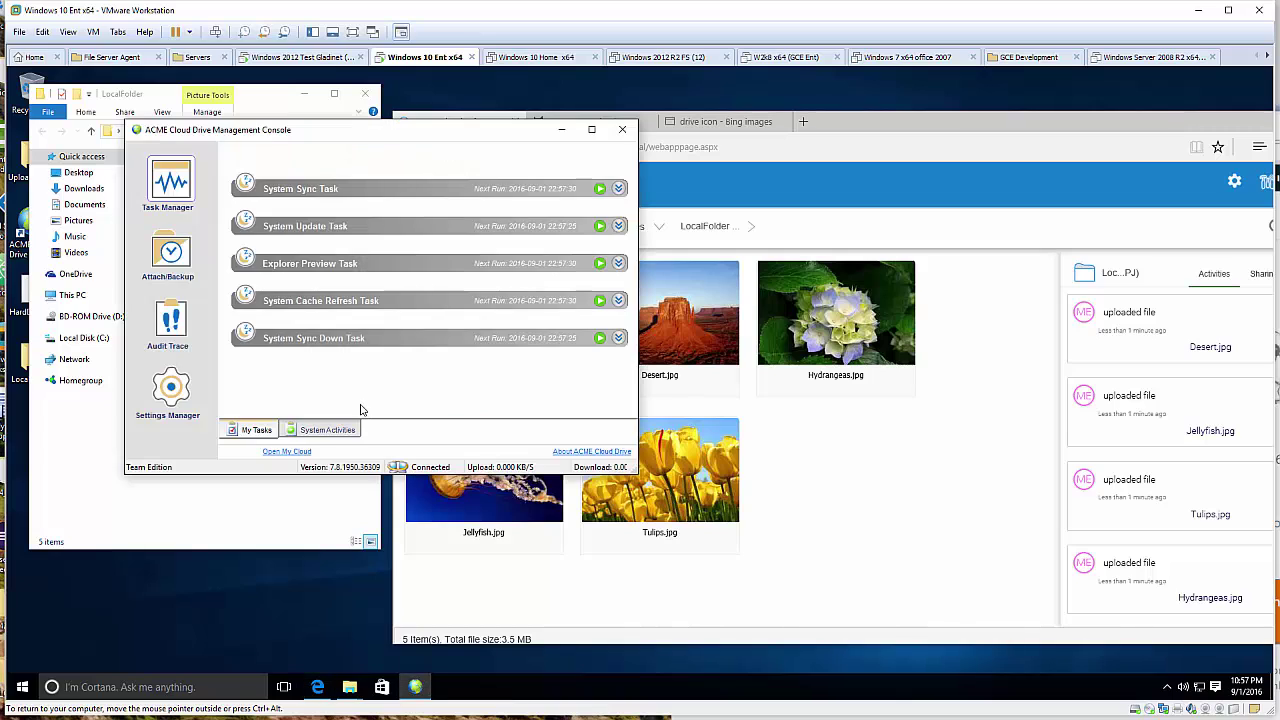
left_click(190, 262)
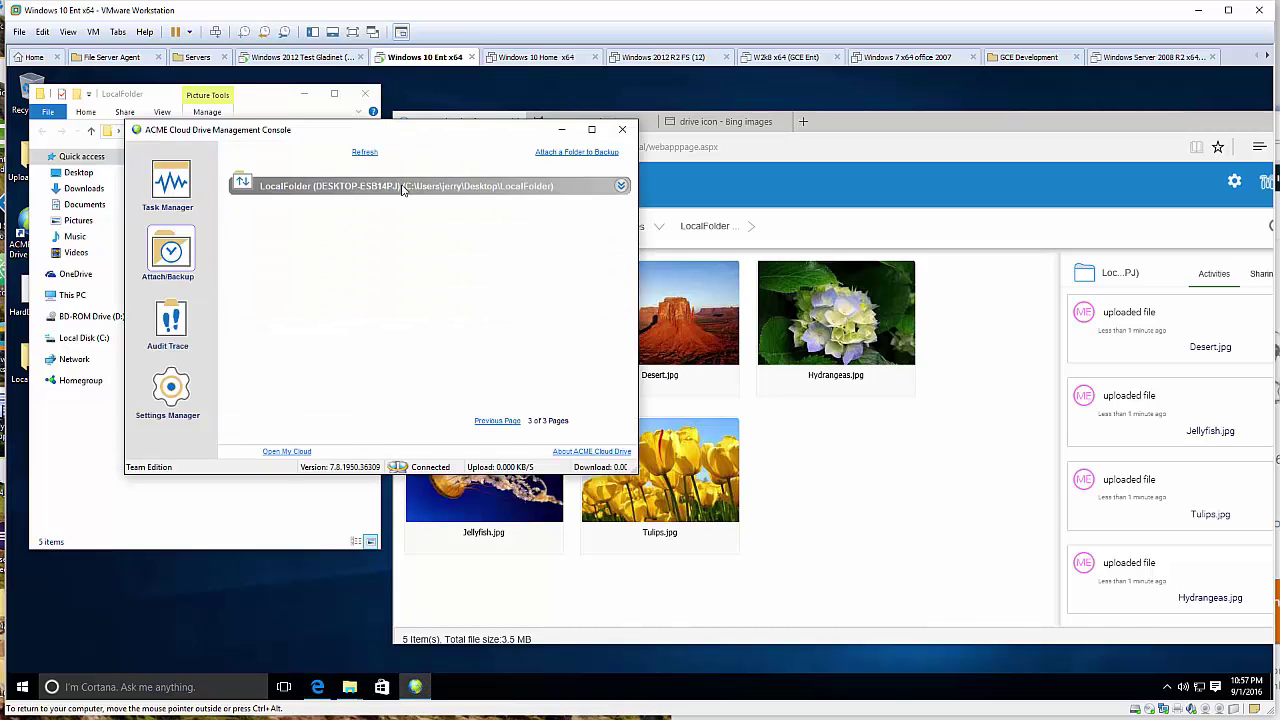
left_click(497, 421)
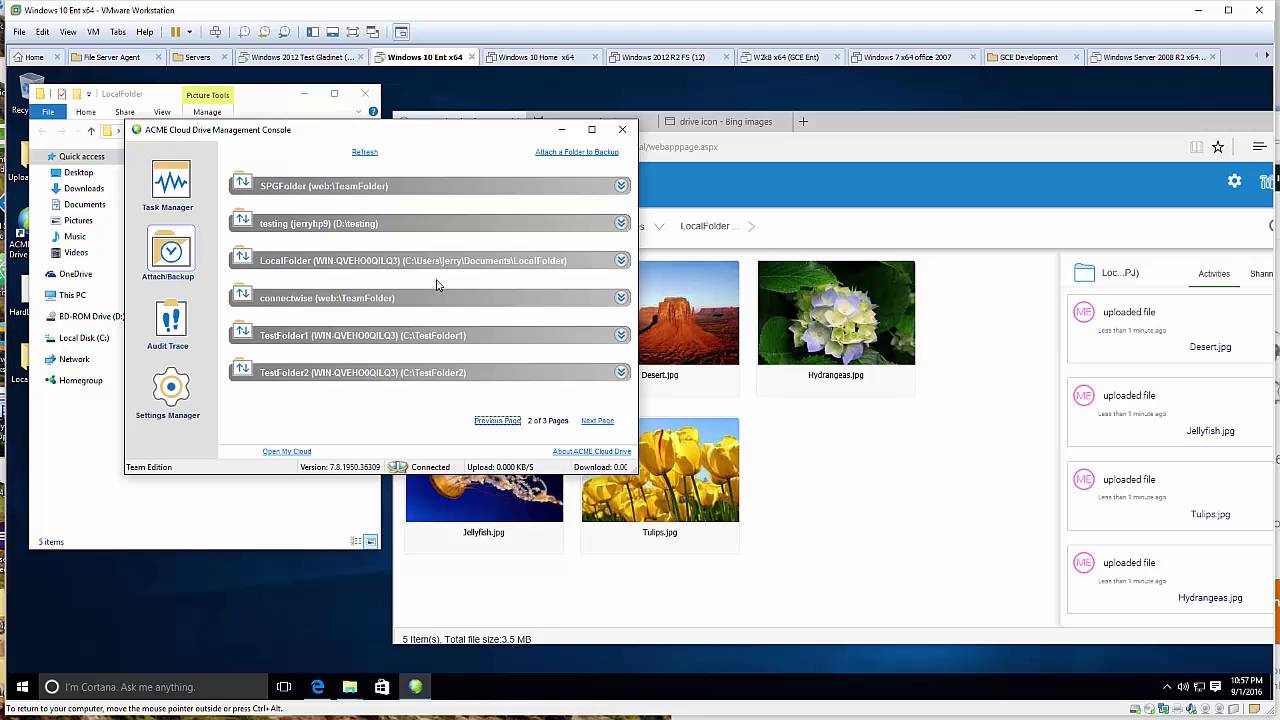
left_click(621, 336)
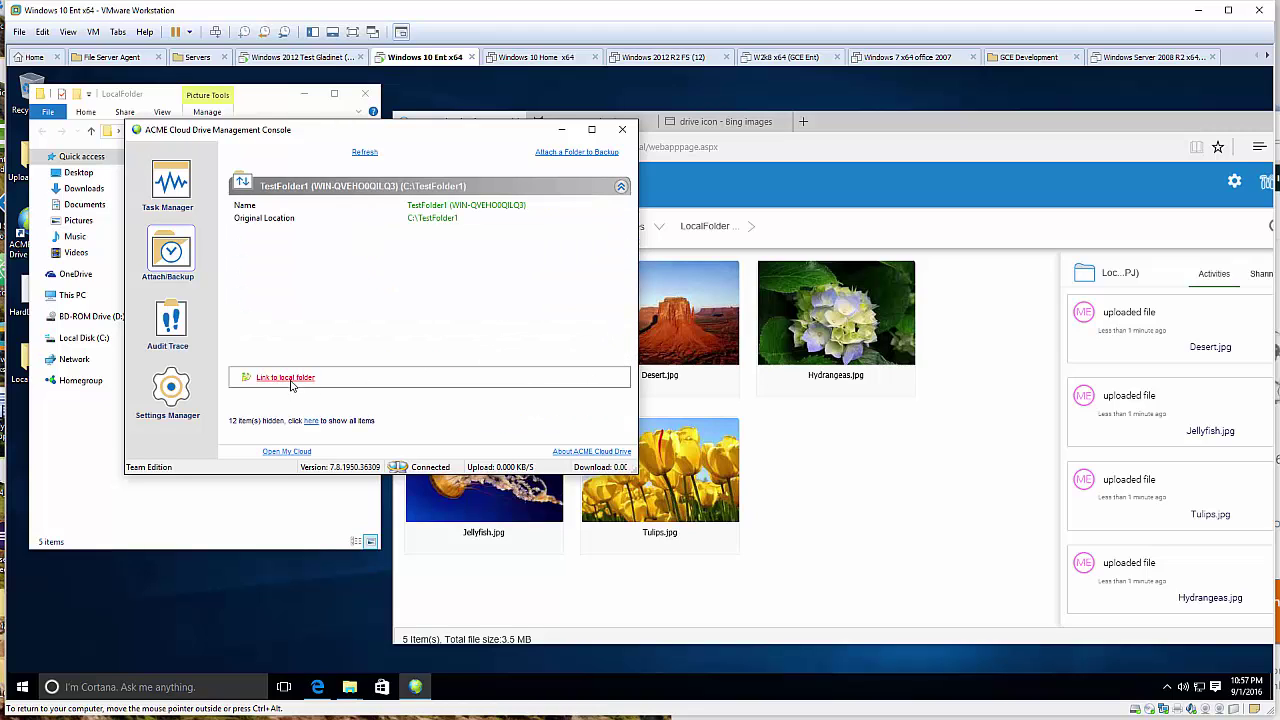
Step: Link TestFolder1 to a new local sub-folder of My Documents named CloudToLocalTestFolder1
left_click(285, 378)
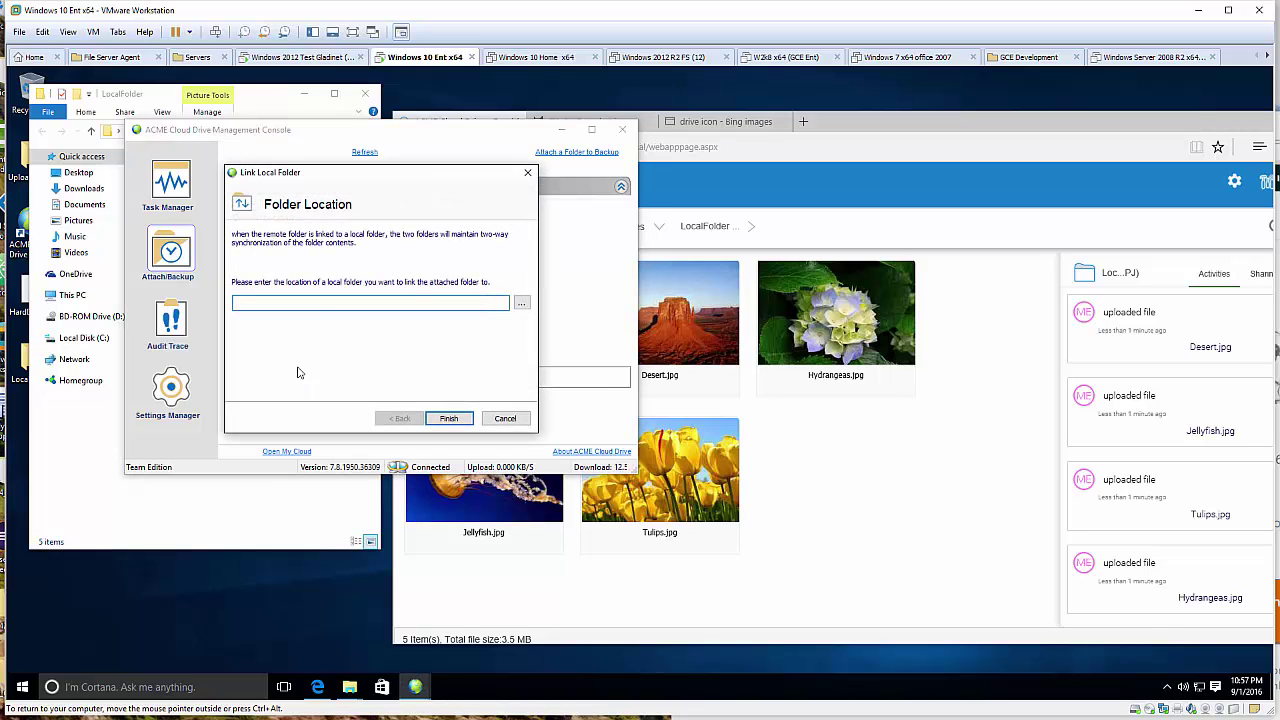
left_click(521, 303)
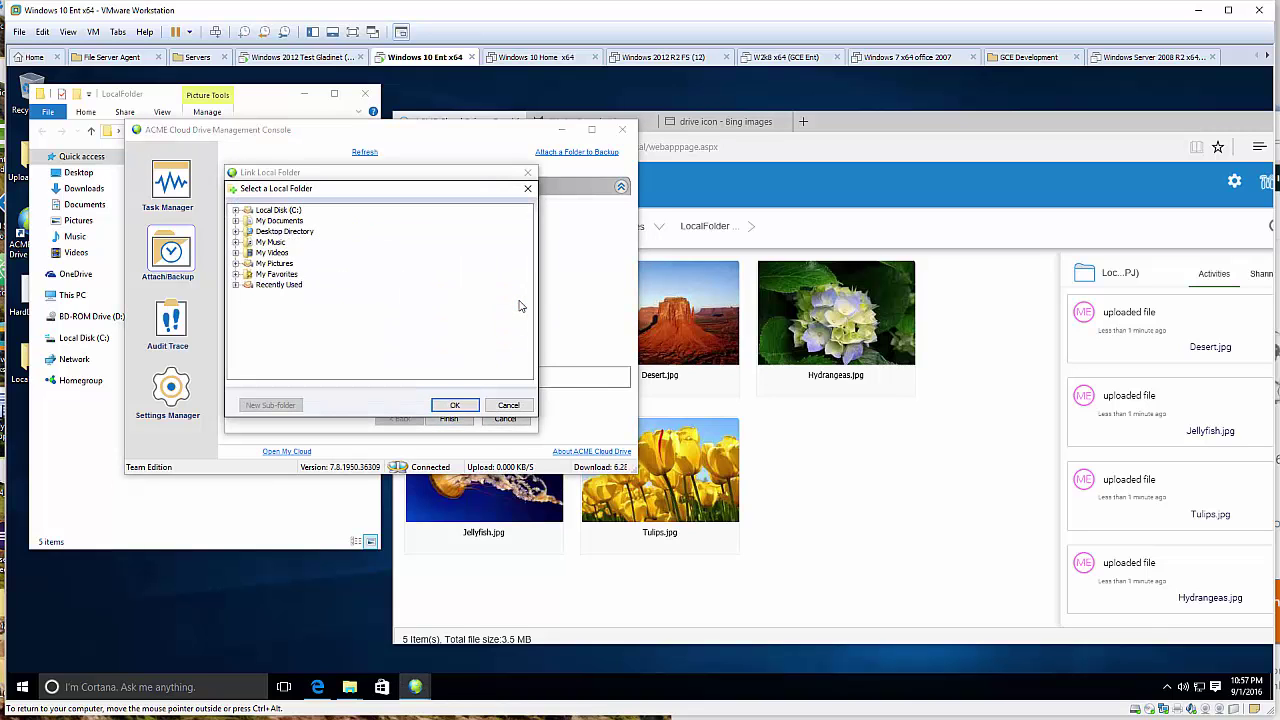
left_click(281, 222)
left_click(271, 405)
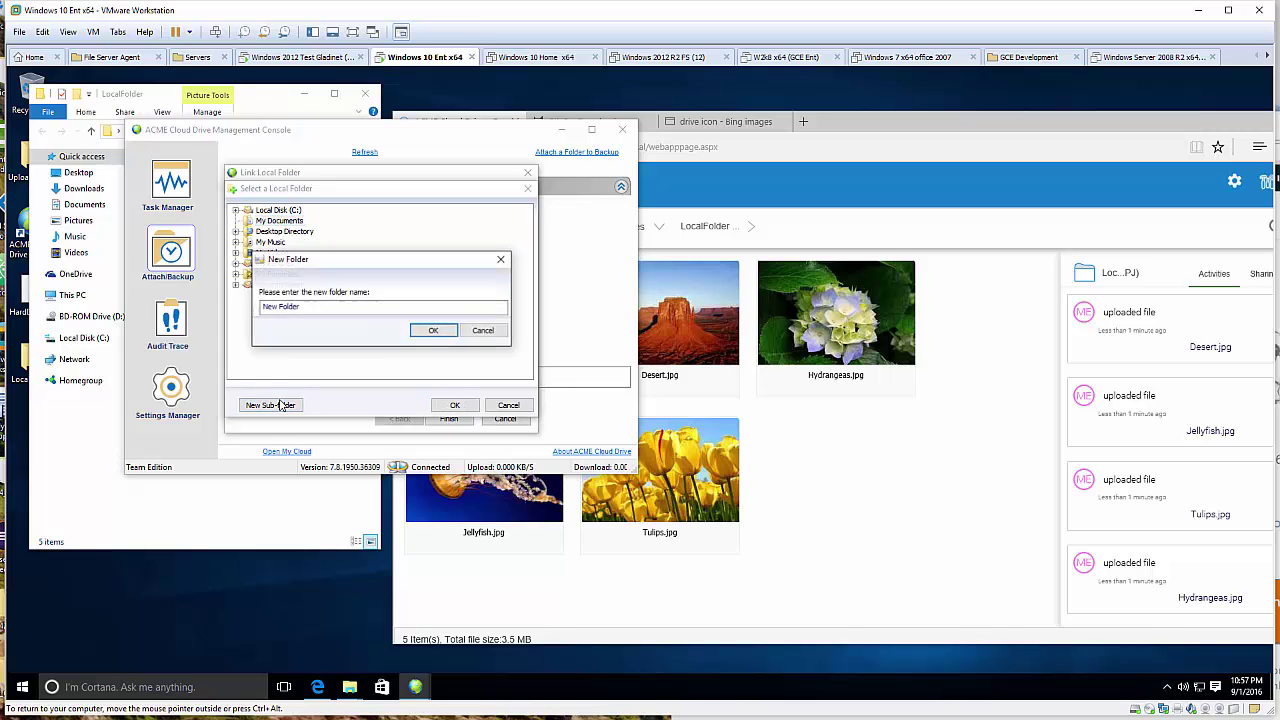
left_click_drag(316, 307, 258, 306)
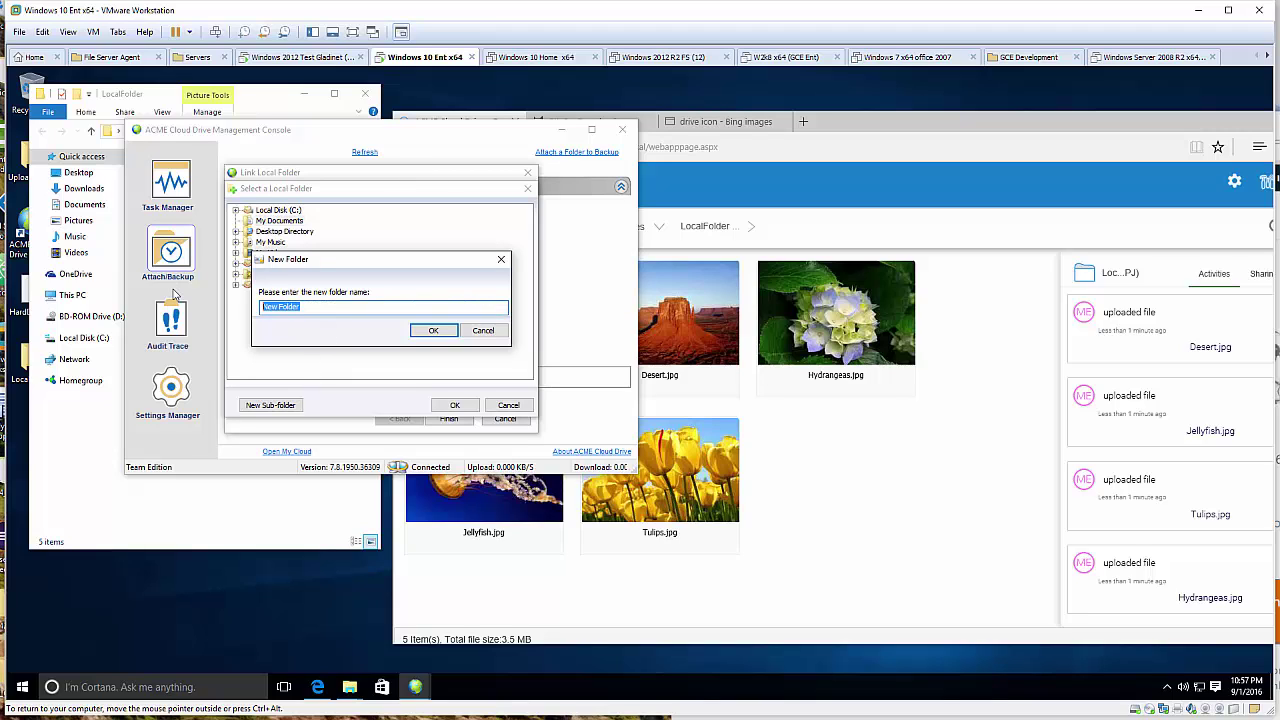
type("CloudToLocalTestF")
left_click(425, 331)
left_click(337, 235)
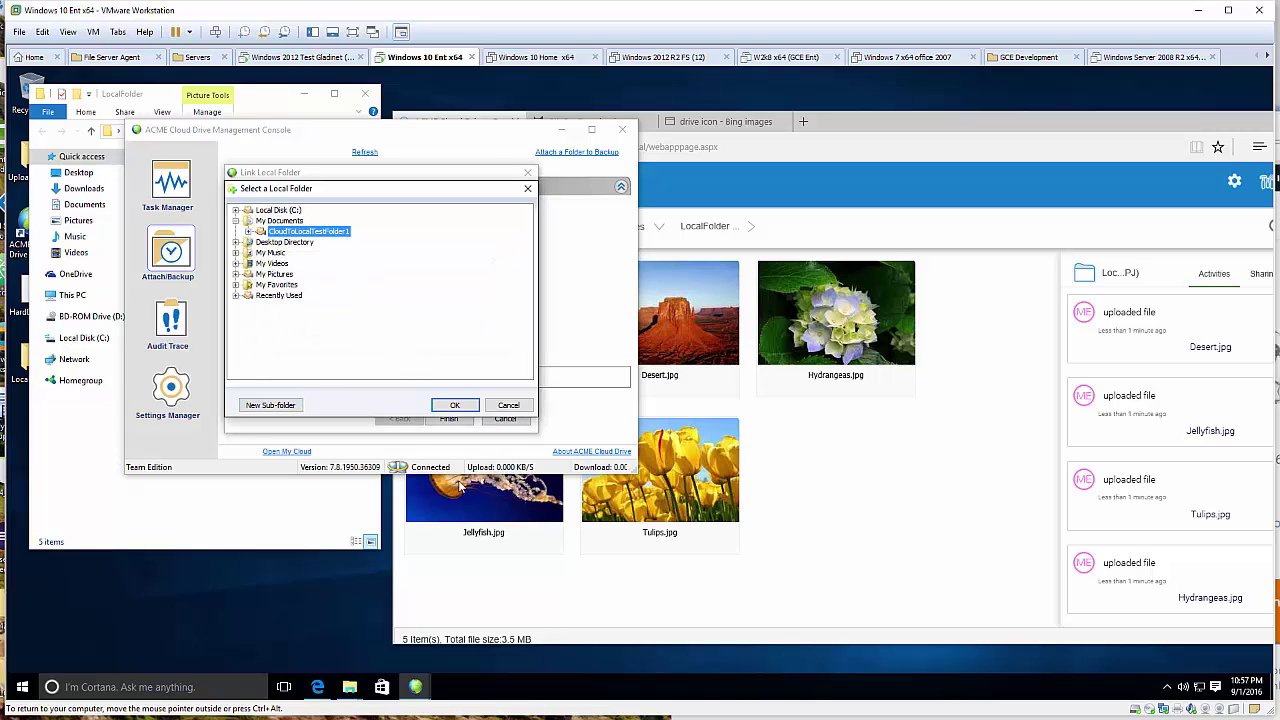
left_click(454, 405)
left_click(449, 418)
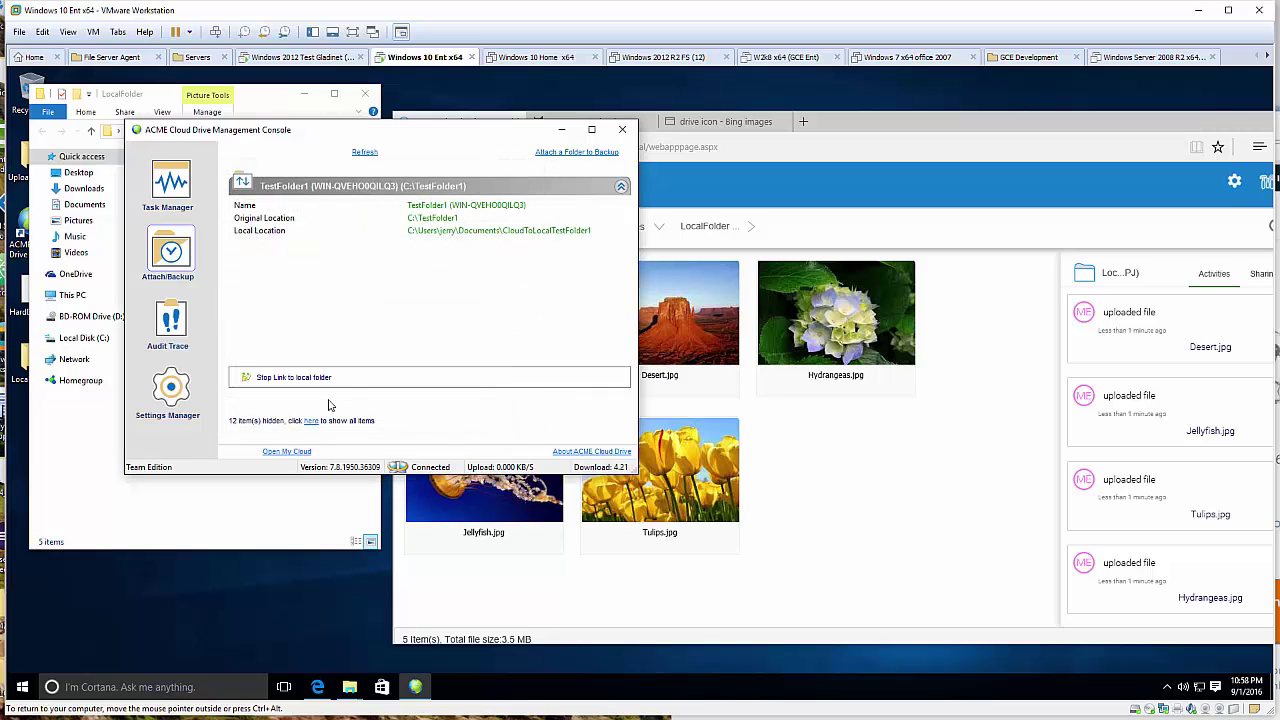
Step: Switch to the browser, go up to the web portal's root level, and look through its items for TestFolder1
left_click(919, 508)
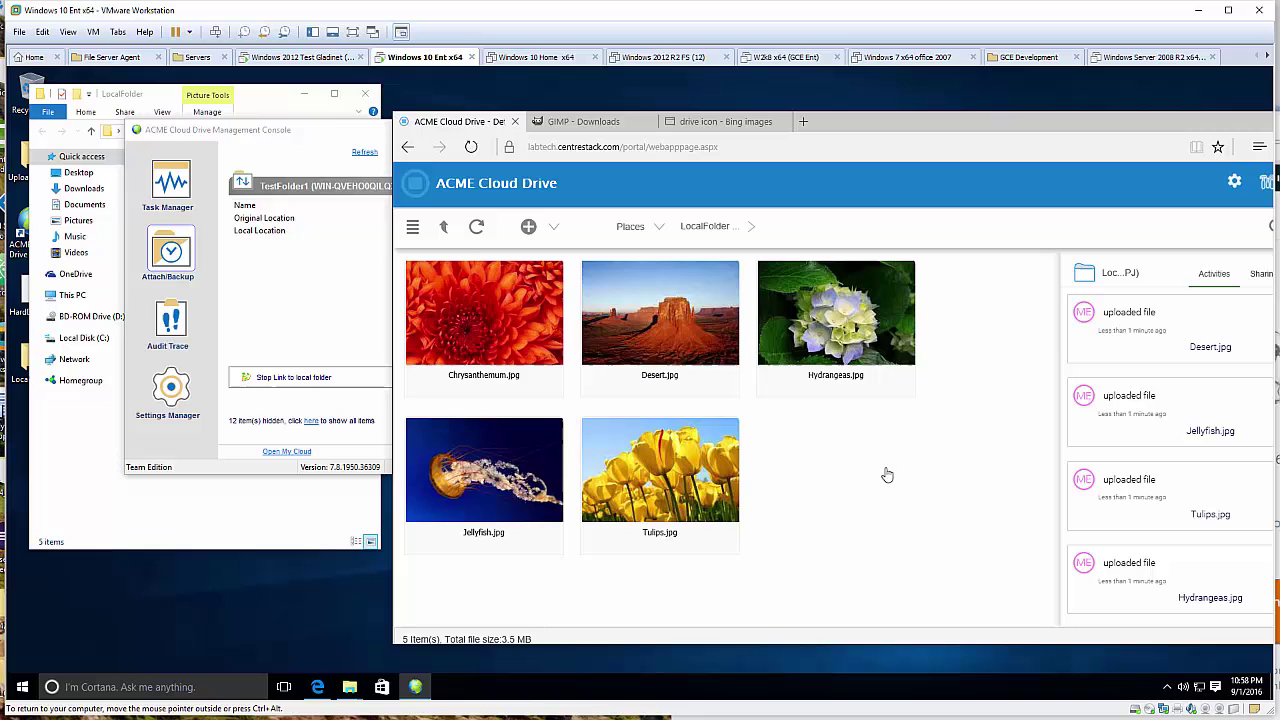
left_click(443, 229)
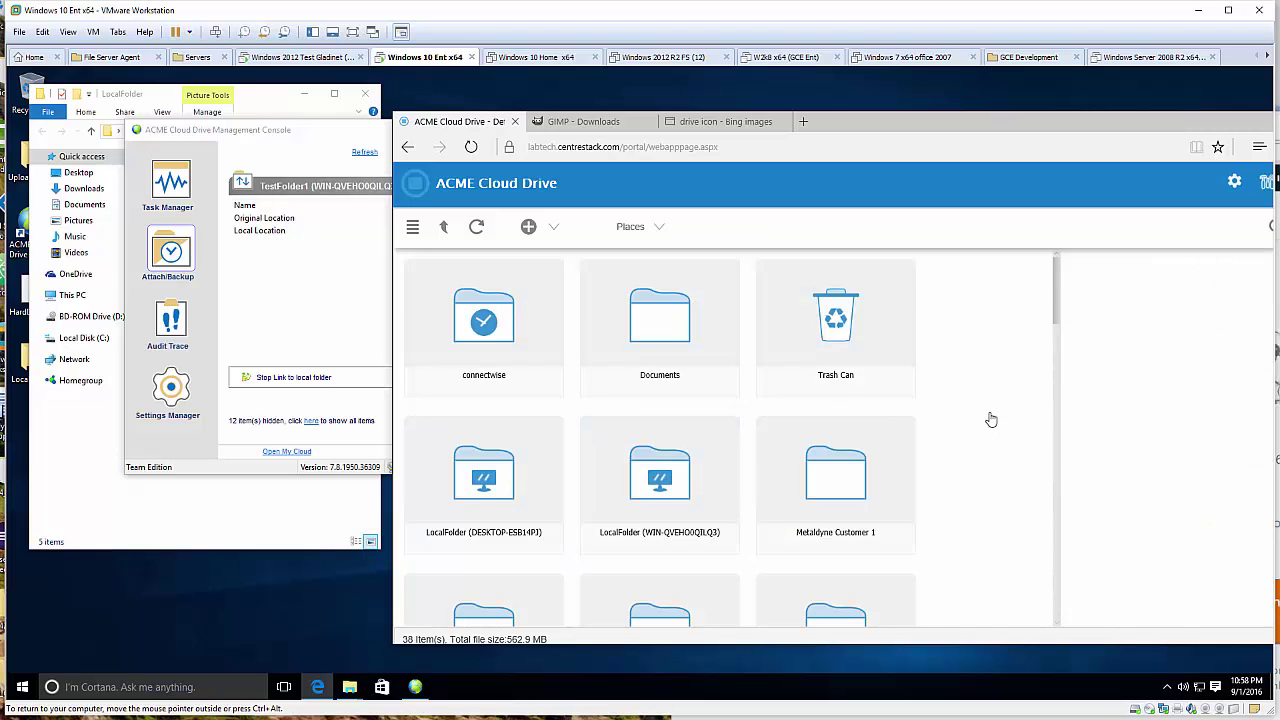
scroll(995, 420, "down", 3)
scroll(996, 425, "down", 3)
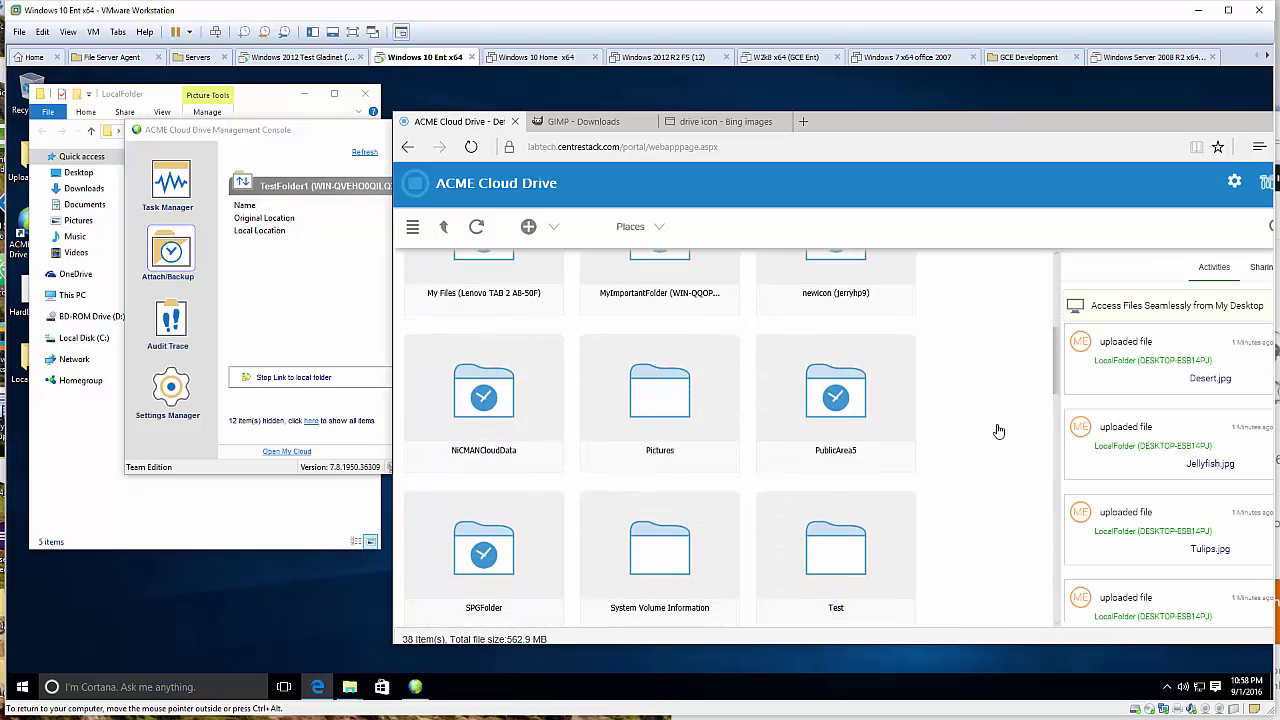
scroll(998, 430, "down", 3)
scroll(998, 430, "down", 3)
scroll(997, 425, "down", 3)
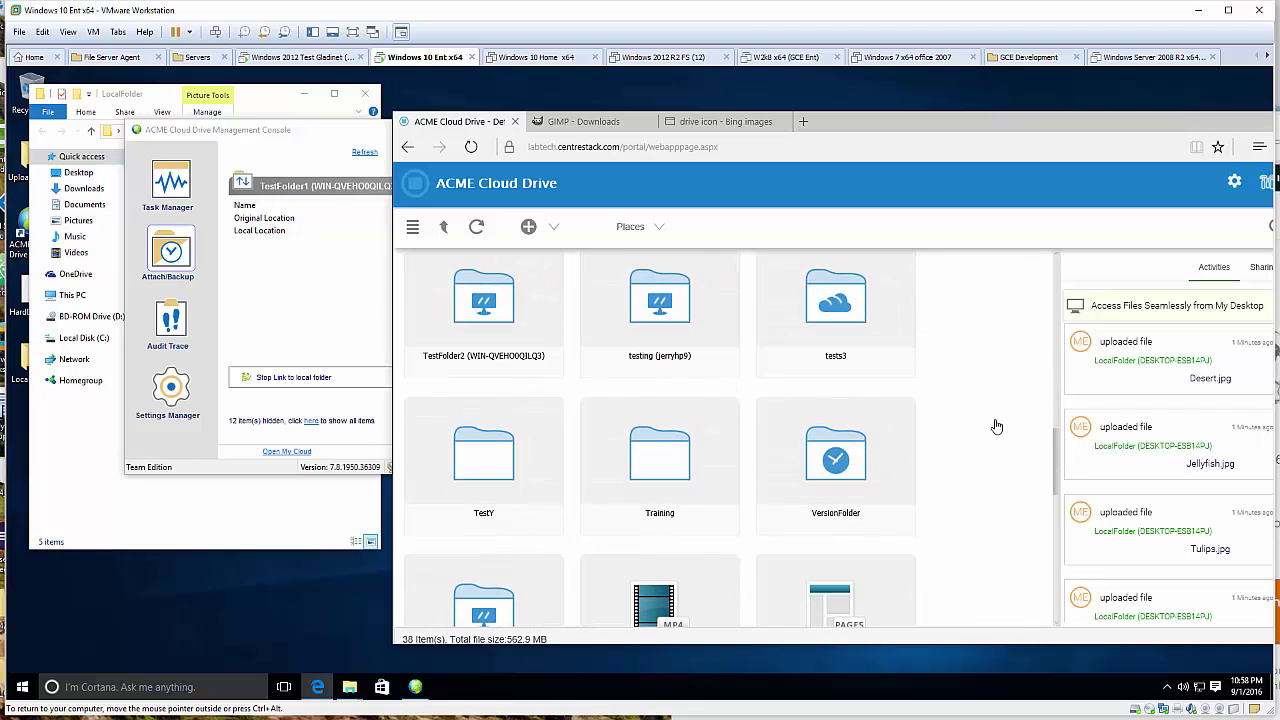
scroll(997, 425, "down", 3)
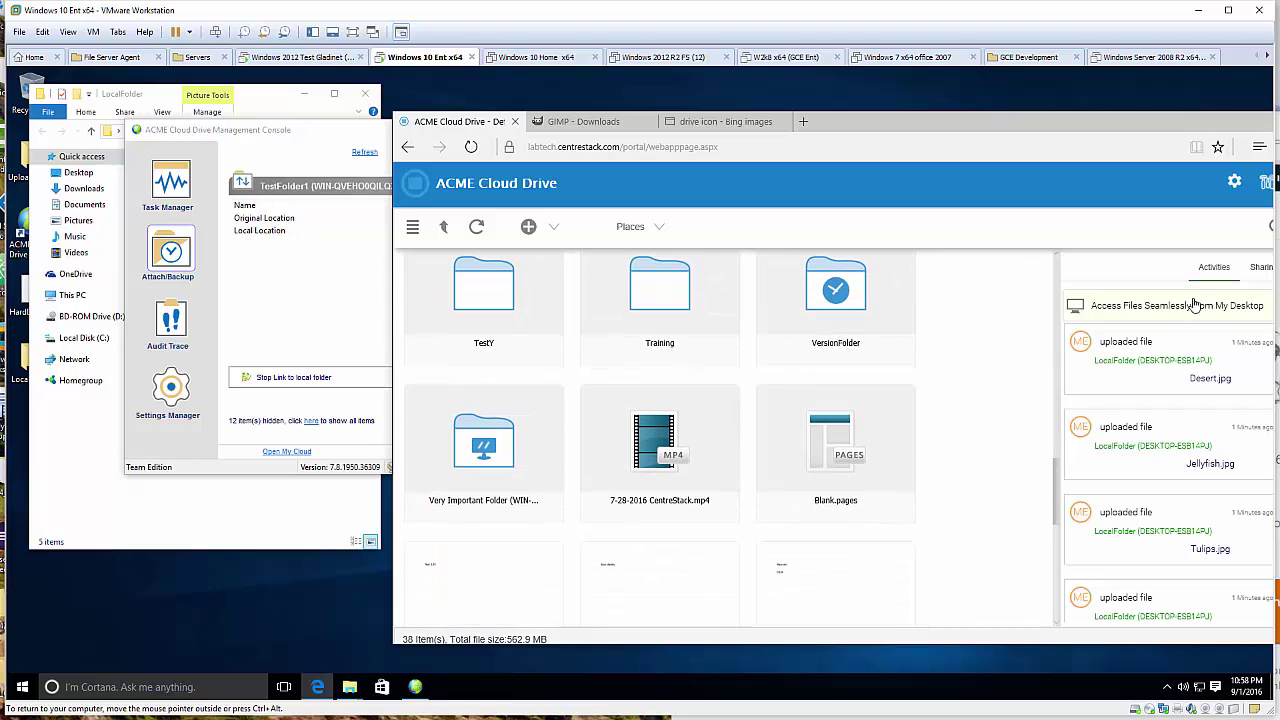
Step: Bring the whole portal window into view, switch the file listing to list view, and open TestFolder1 (WIN-QVEHO0QILQ3)
left_click(1265, 183)
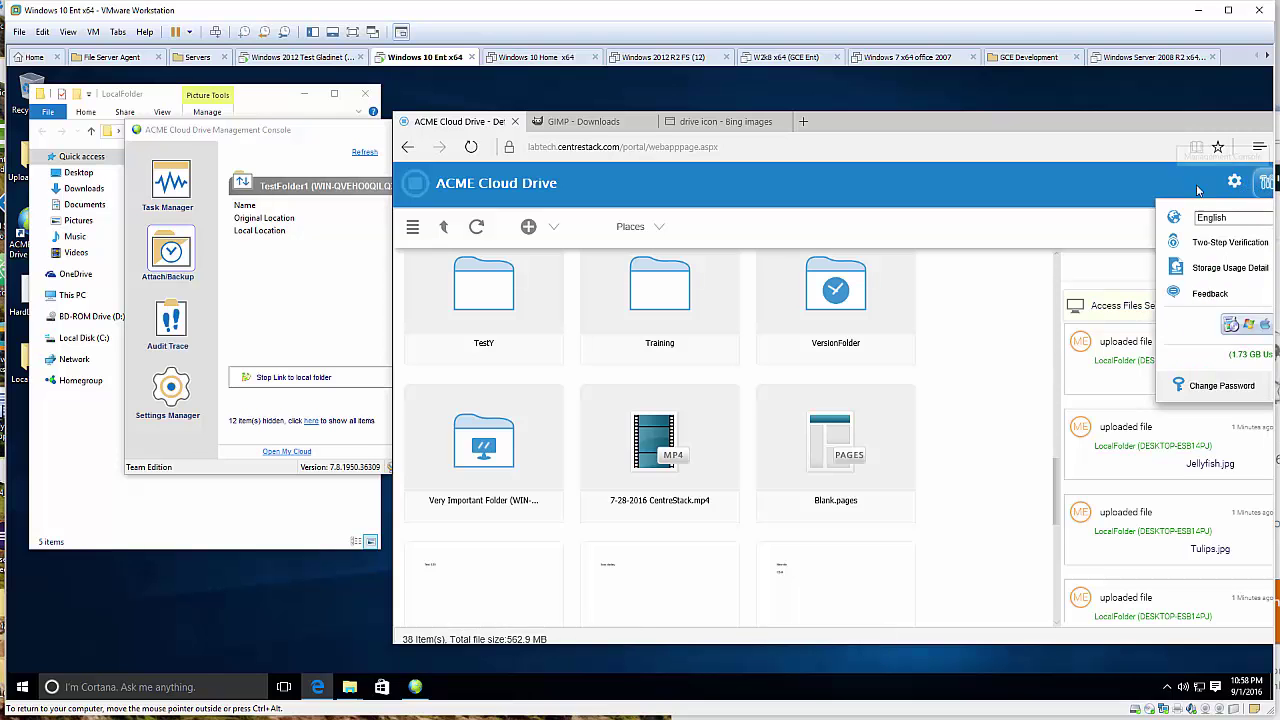
left_click_drag(875, 133, 740, 139)
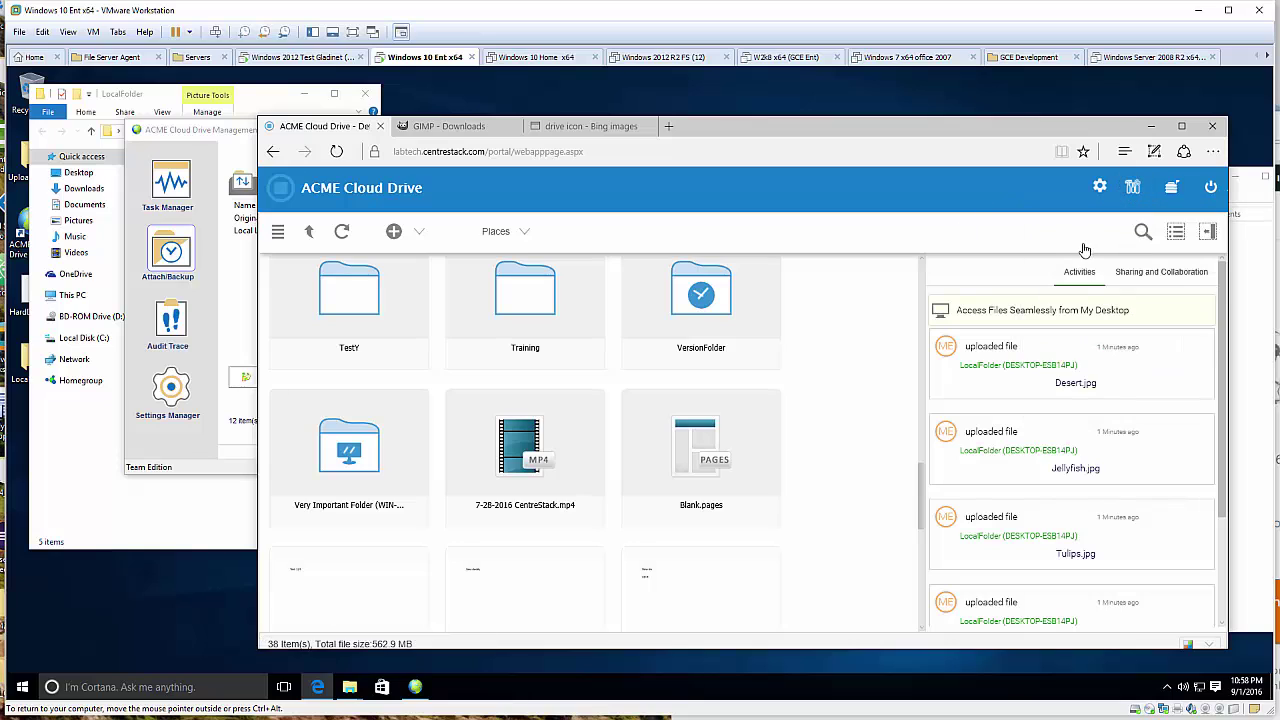
left_click(1175, 232)
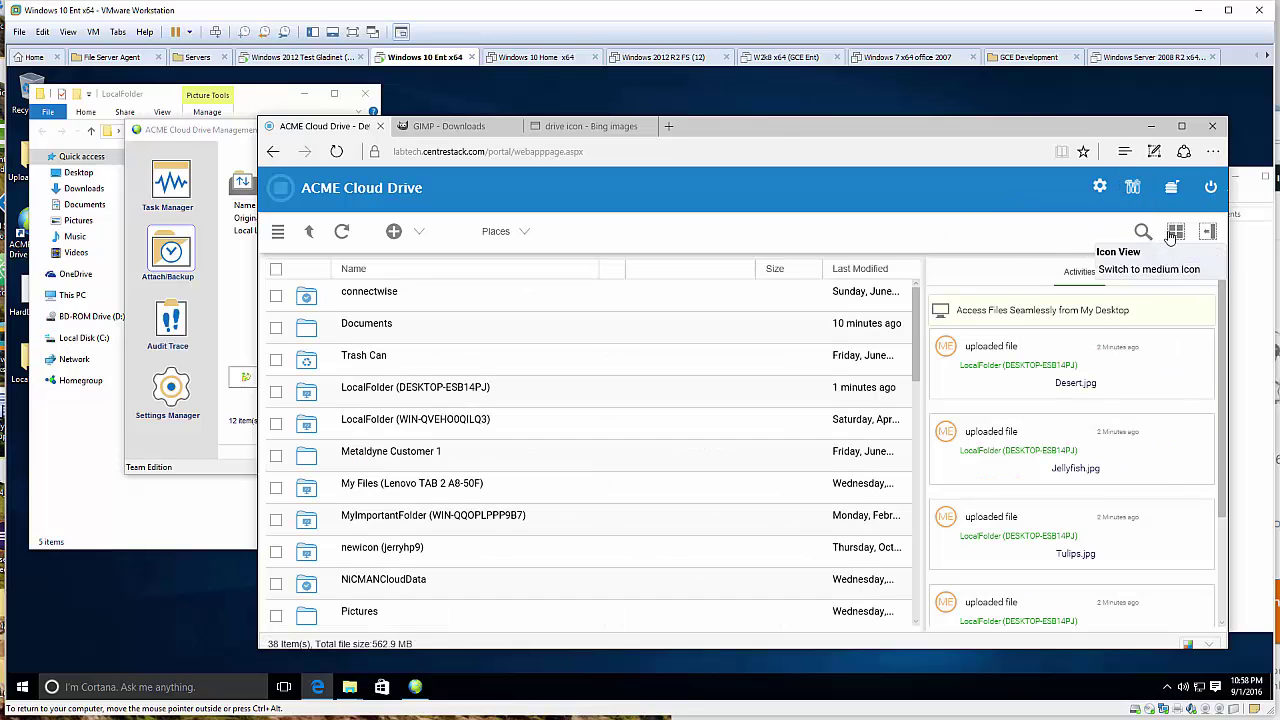
scroll(578, 335, "down", 5)
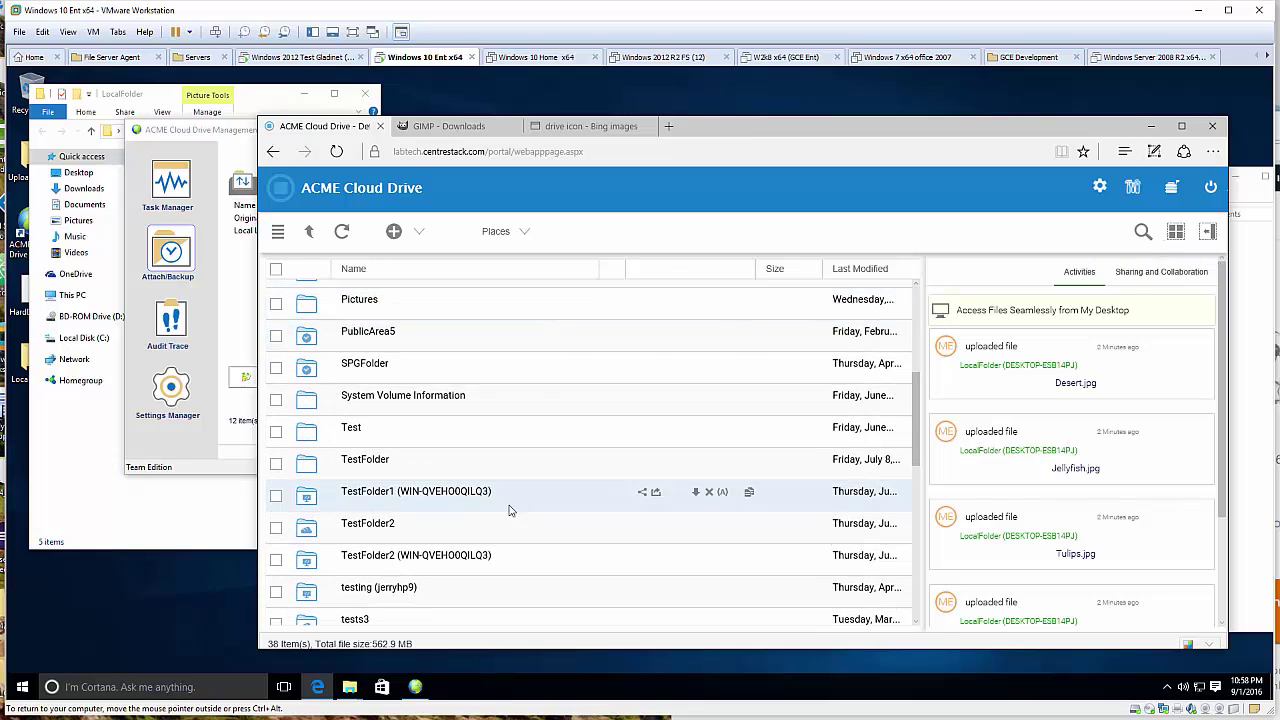
left_click(464, 494)
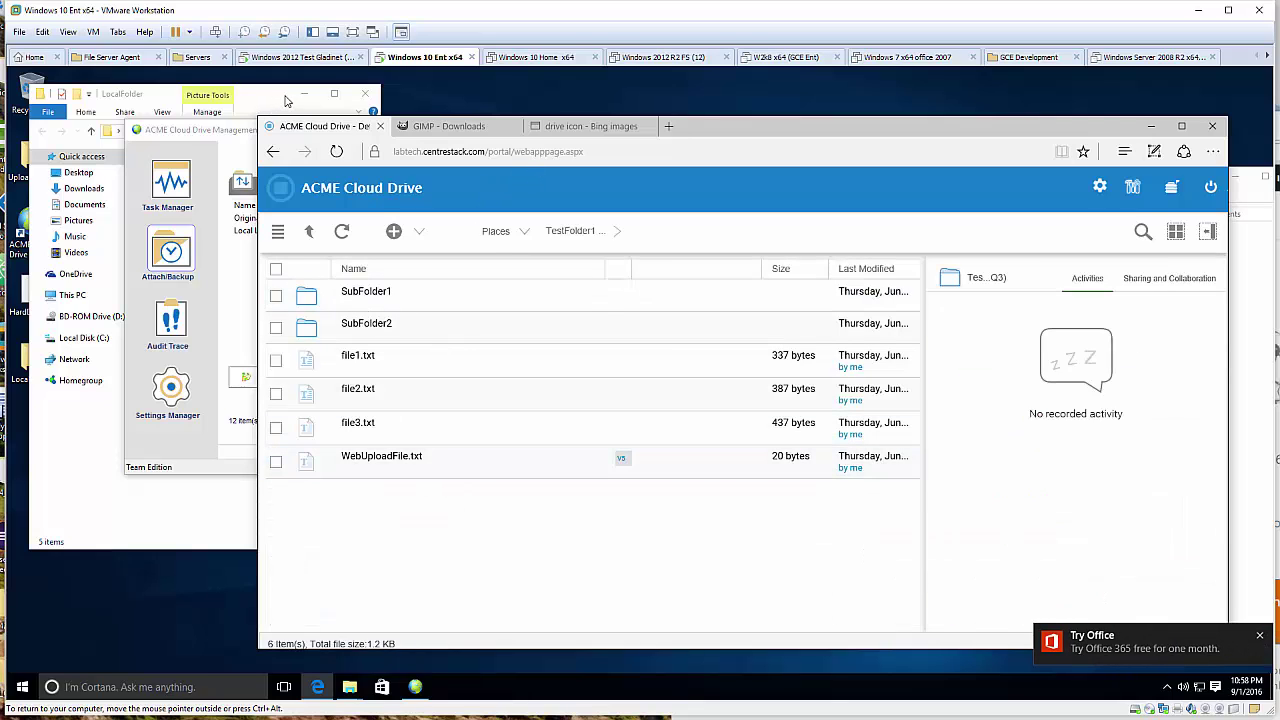
Step: Open CloudToLocalTestFolder1 in the local Documents folder in File Explorer and arrange it beside the web portal to compare their files
left_click(303, 95)
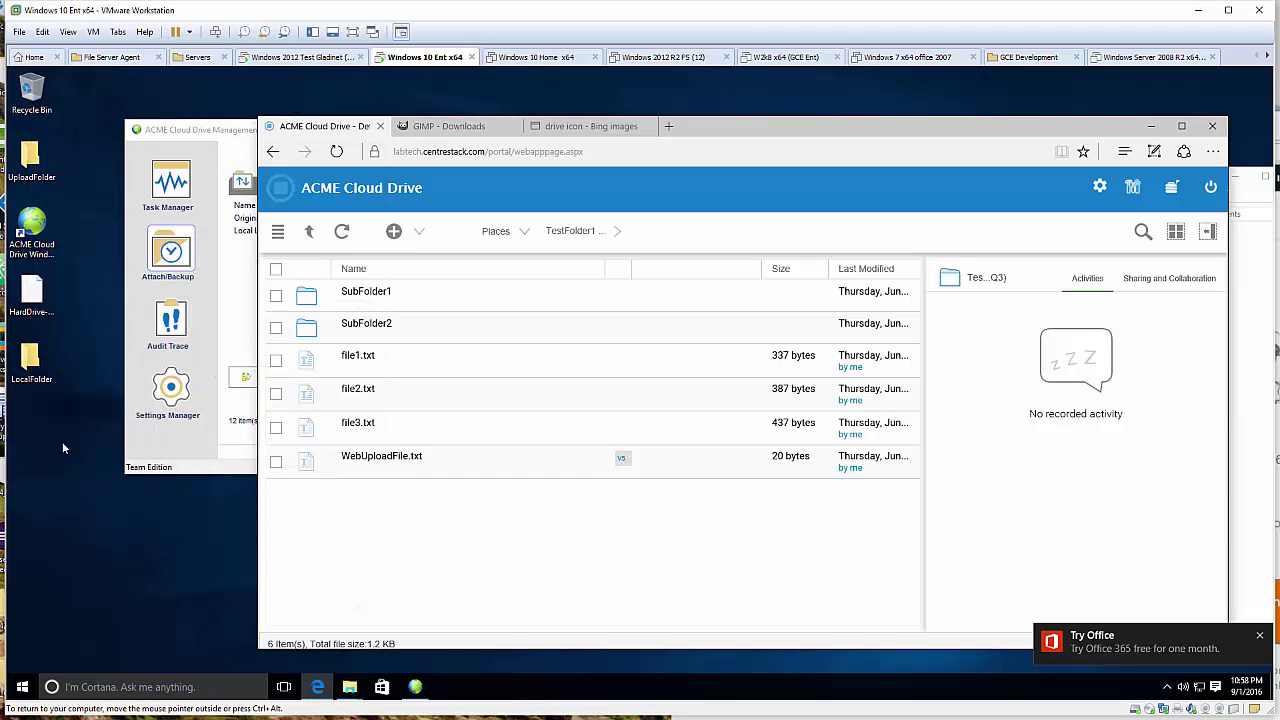
mouse_move(349, 686)
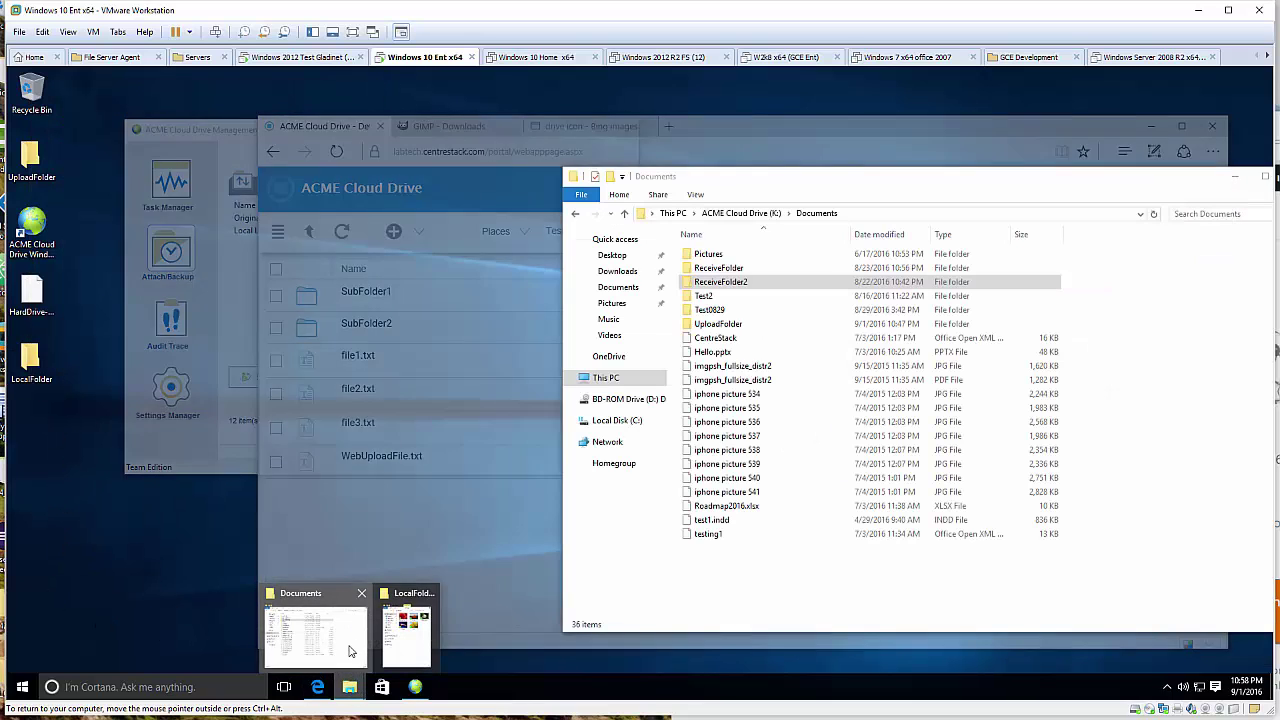
left_click(350, 651)
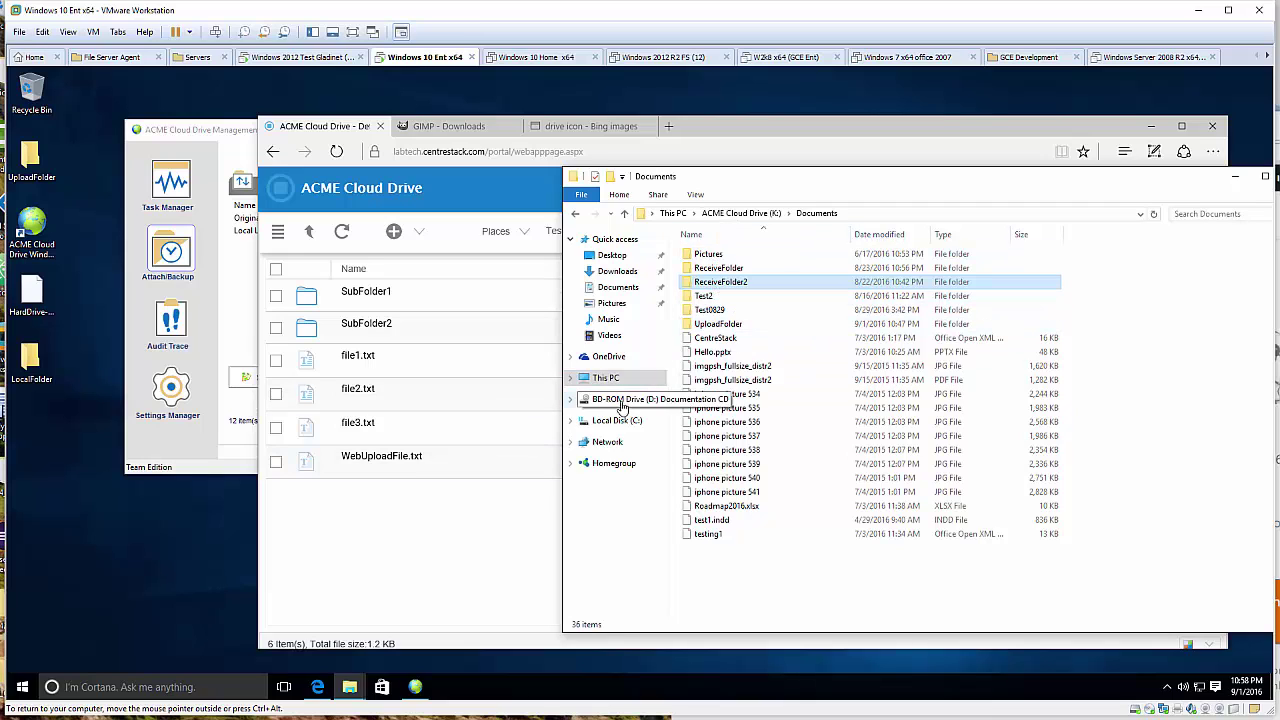
left_click(620, 288)
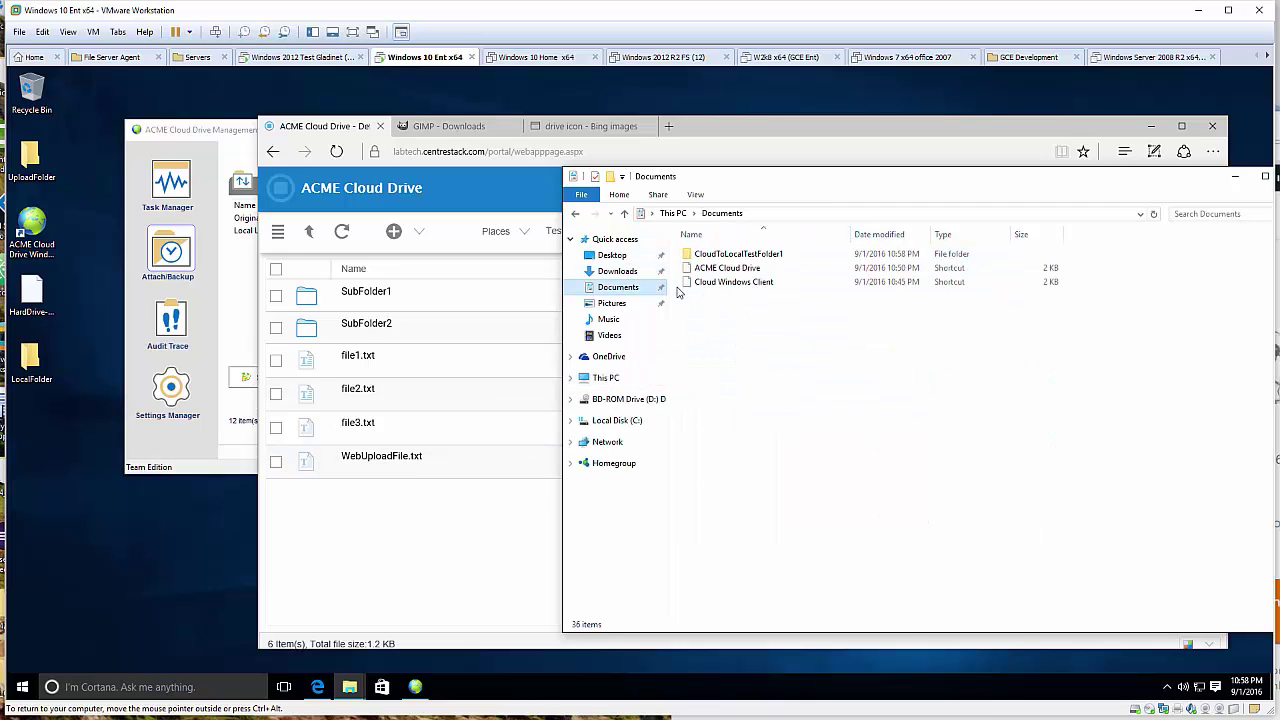
double_click(766, 257)
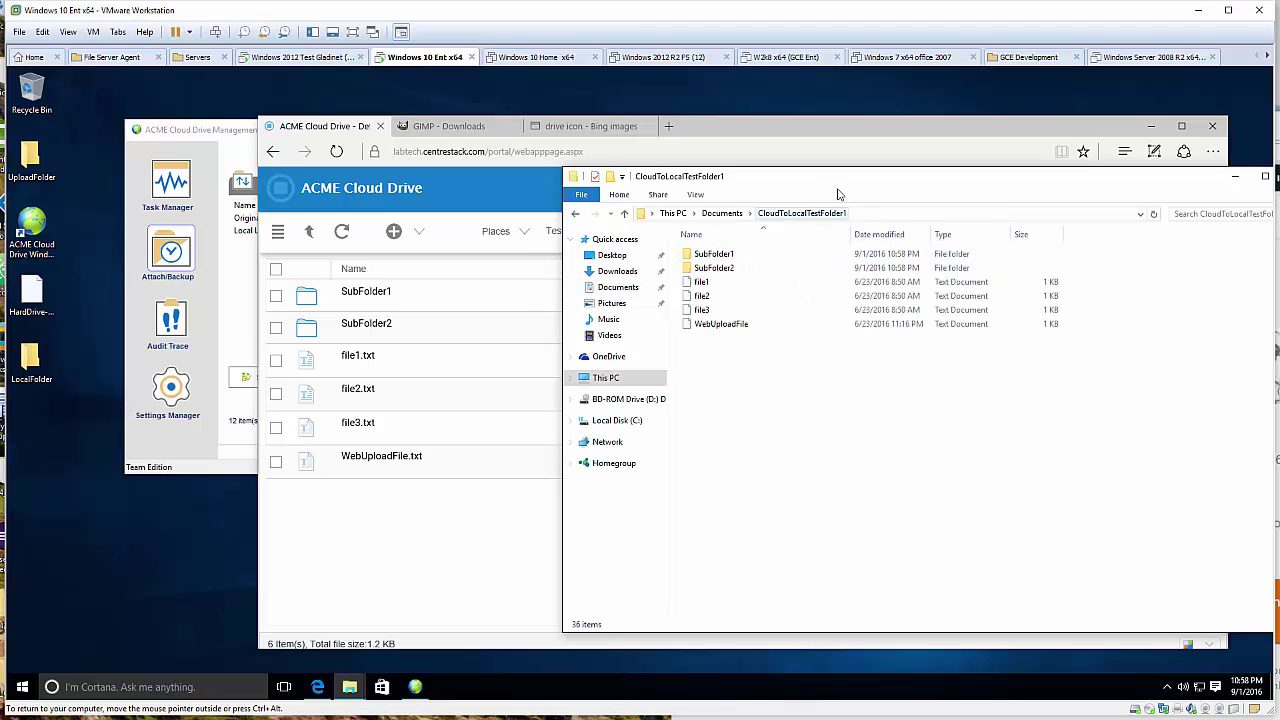
left_click_drag(854, 186, 366, 446)
left_click_drag(730, 133, 845, 125)
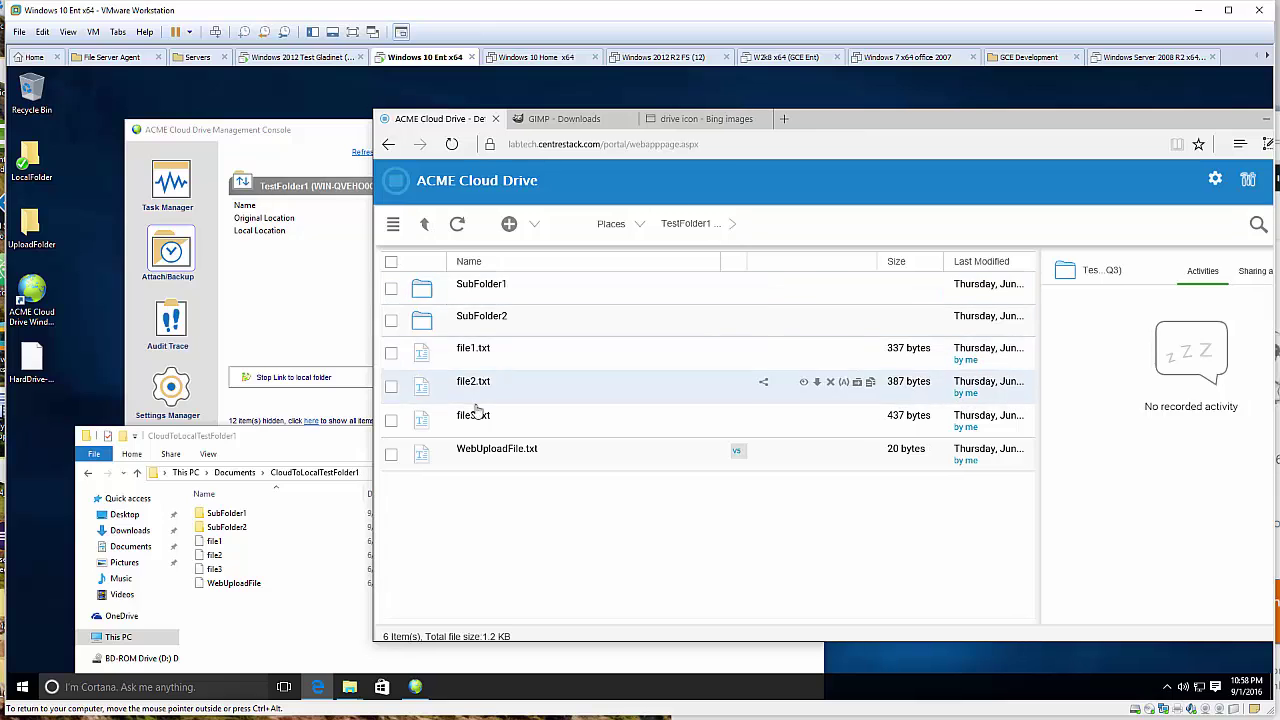
Step: Create a new text document named file4.txt in the local CloudToLocalTestFolder1 folder
left_click(318, 448)
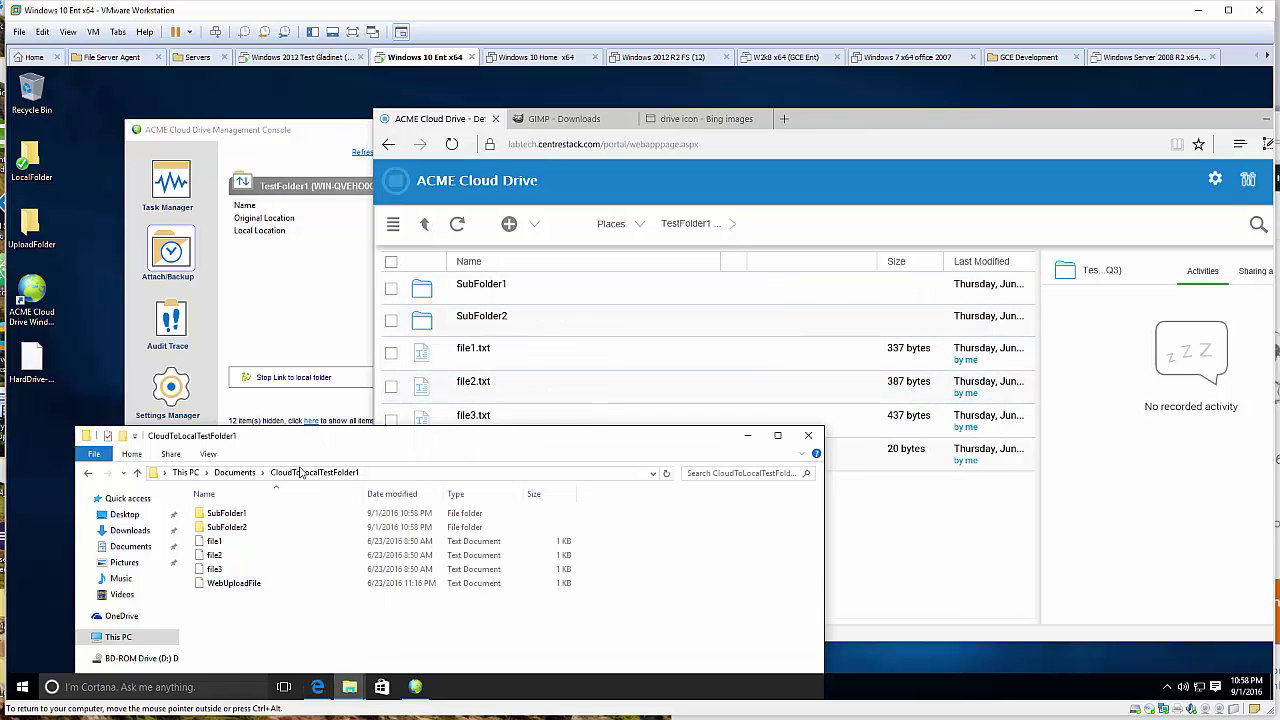
left_click(245, 583)
right_click(253, 609)
mouse_move(340, 580)
left_click(530, 670)
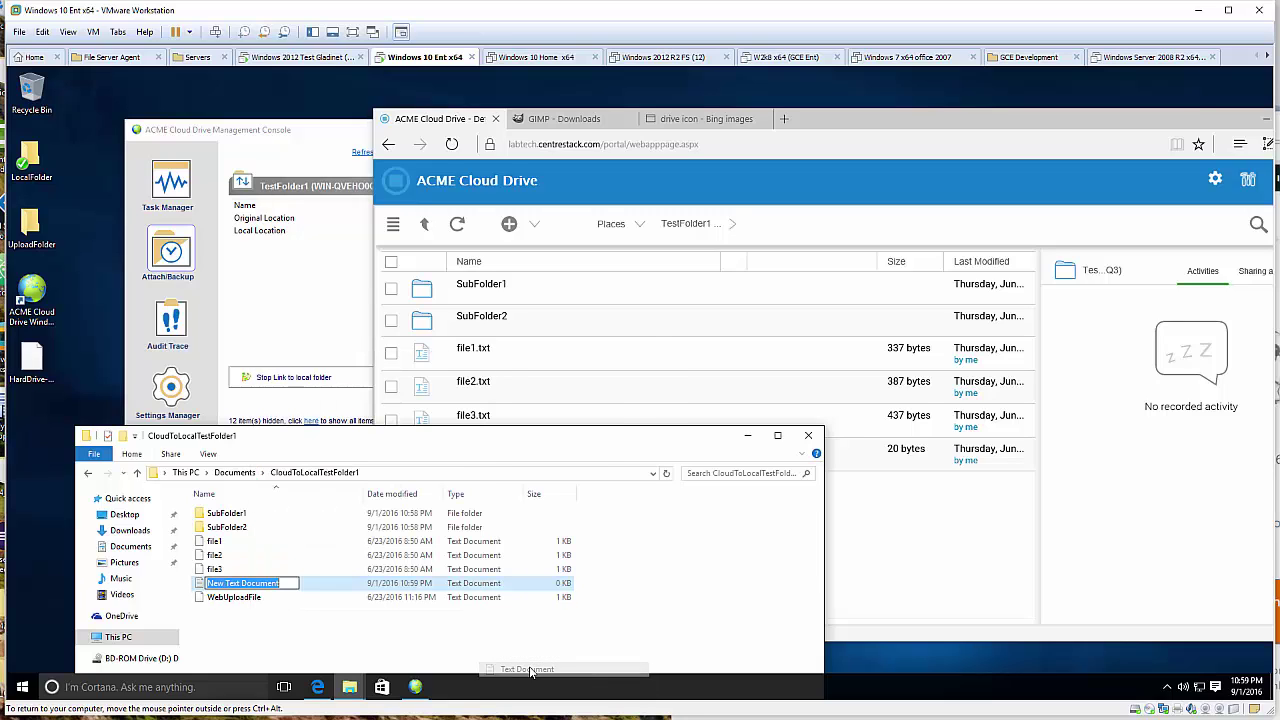
type("file4.txt")
key("Return")
Step: Open file4.txt in Notepad, enter "file4 edited locally", and close it with the changes saved
key("Return")
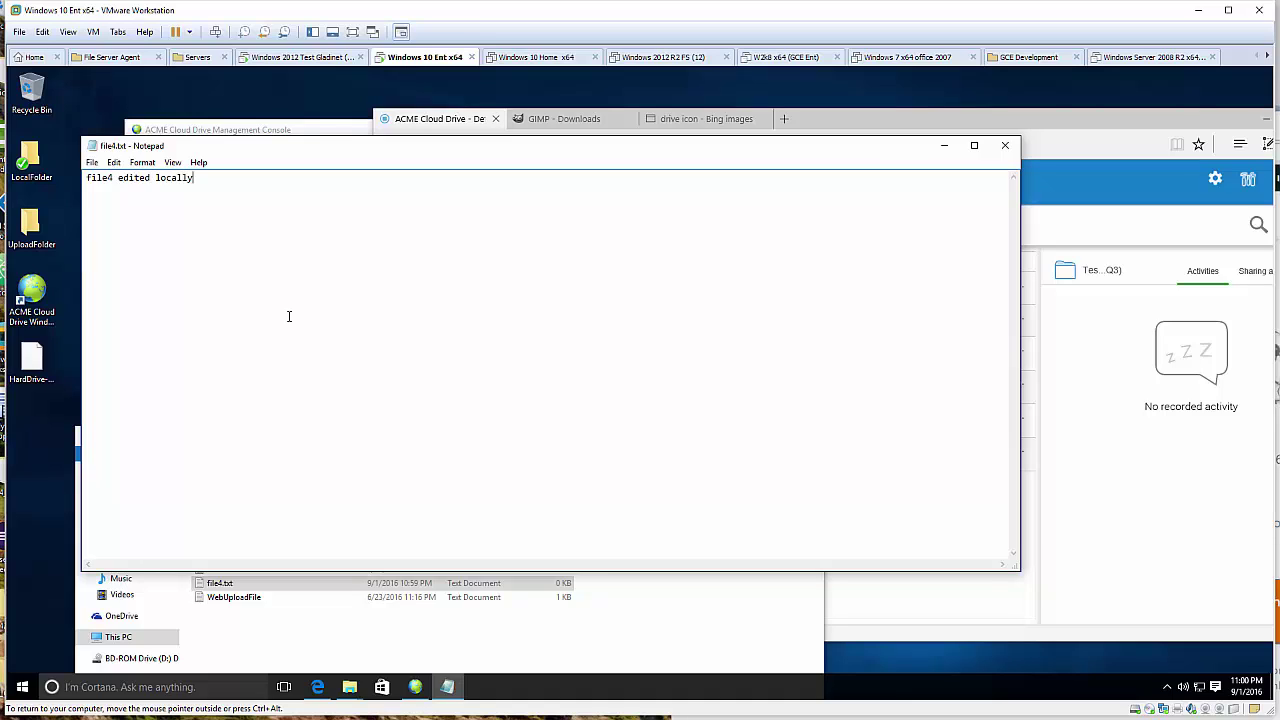
left_click(1005, 145)
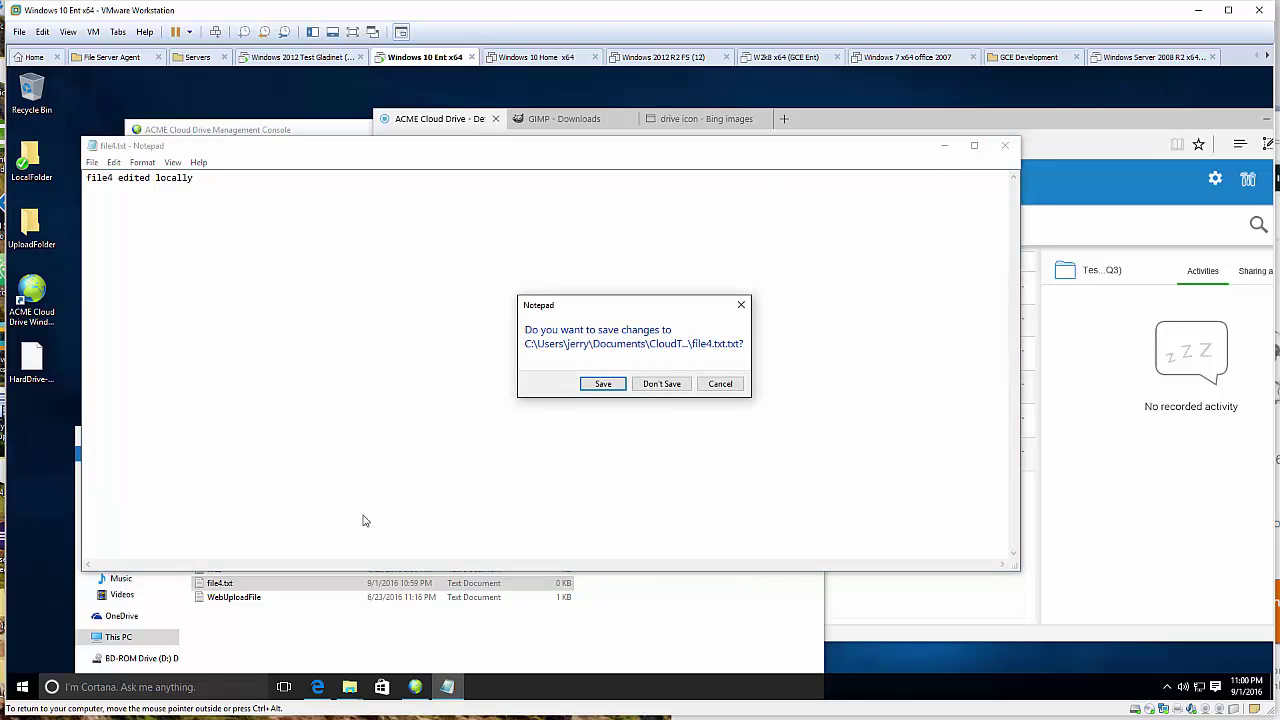
left_click(603, 384)
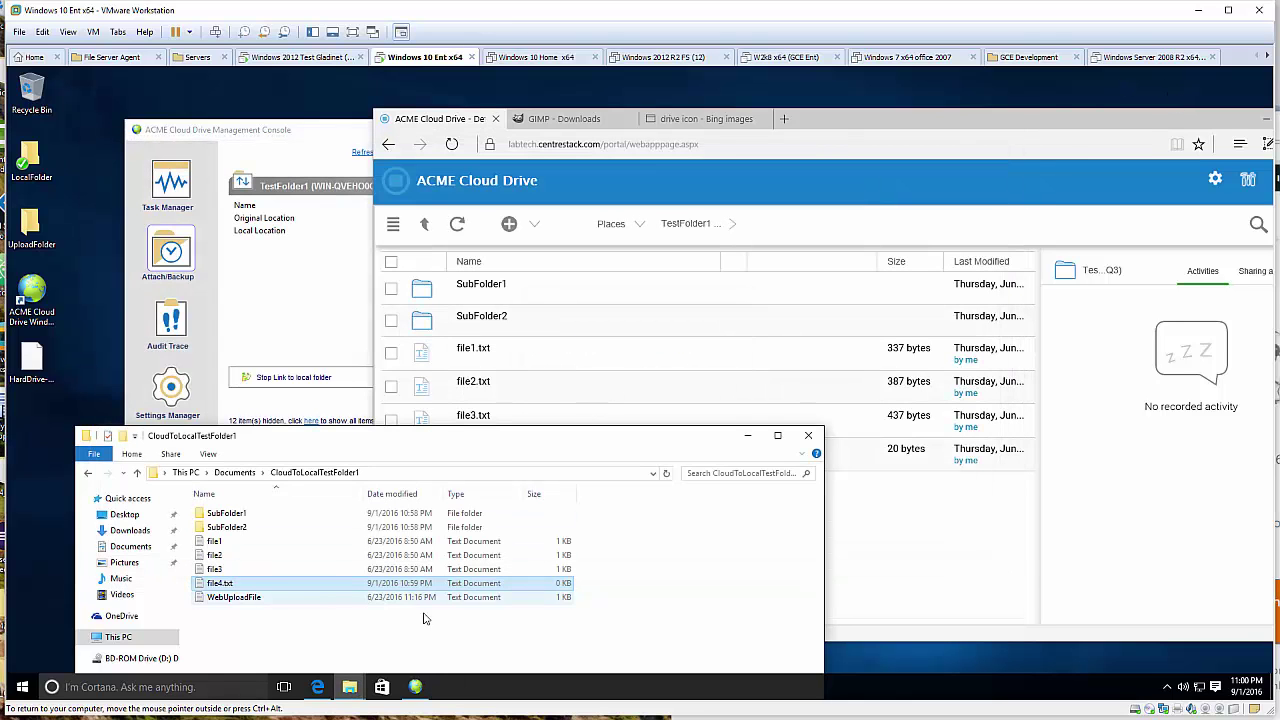
Step: Switch to the web portal, refresh TestFolder1, and preview the uploaded file4.txt.txt to check its content
left_click(927, 585)
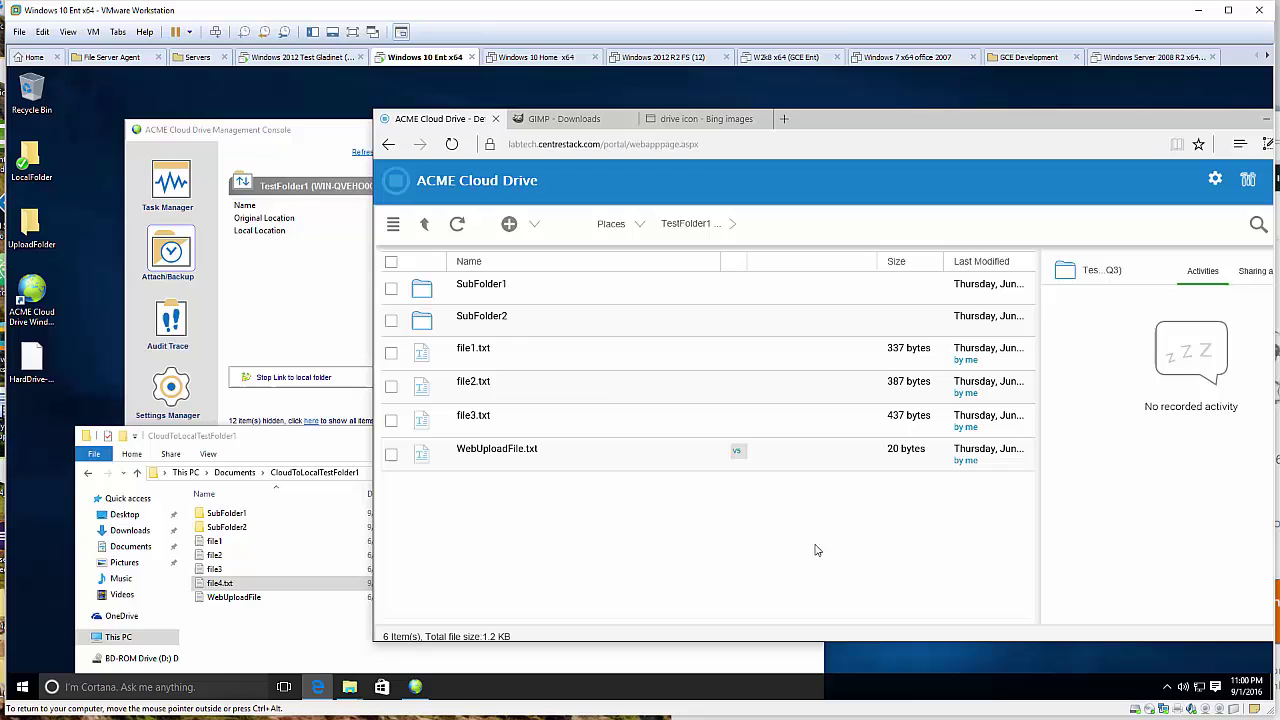
left_click(457, 223)
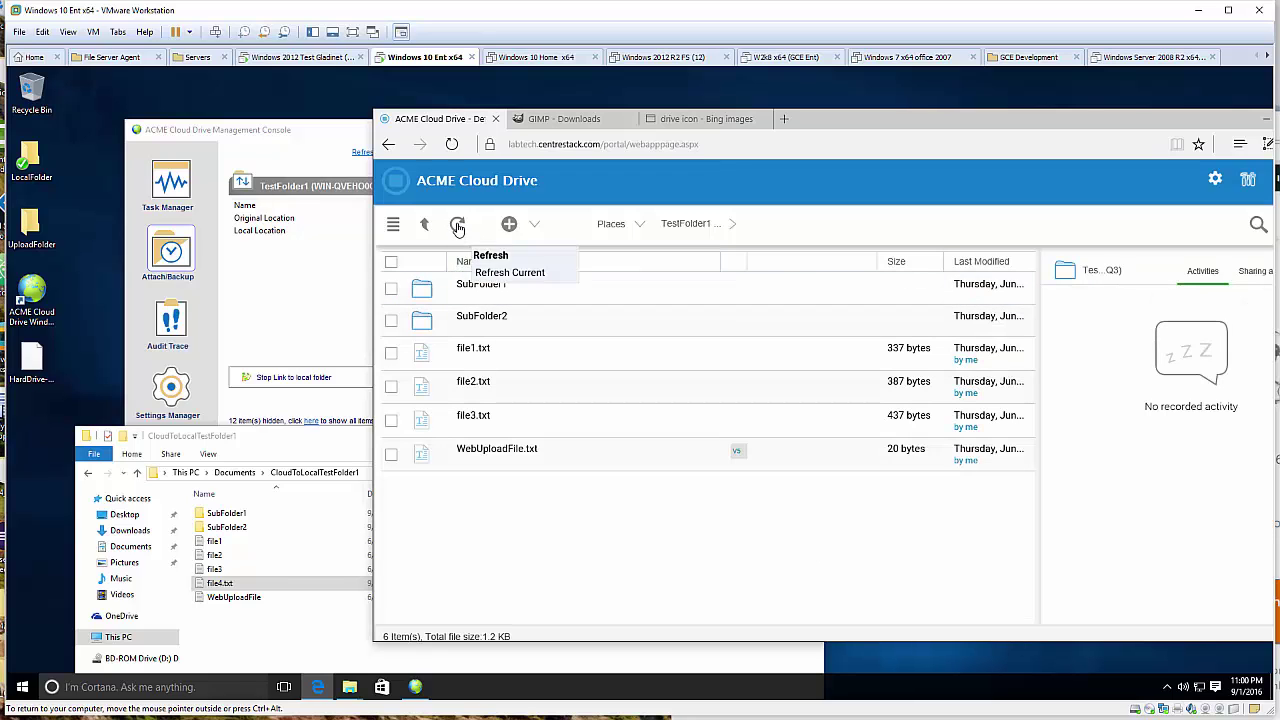
left_click(457, 225)
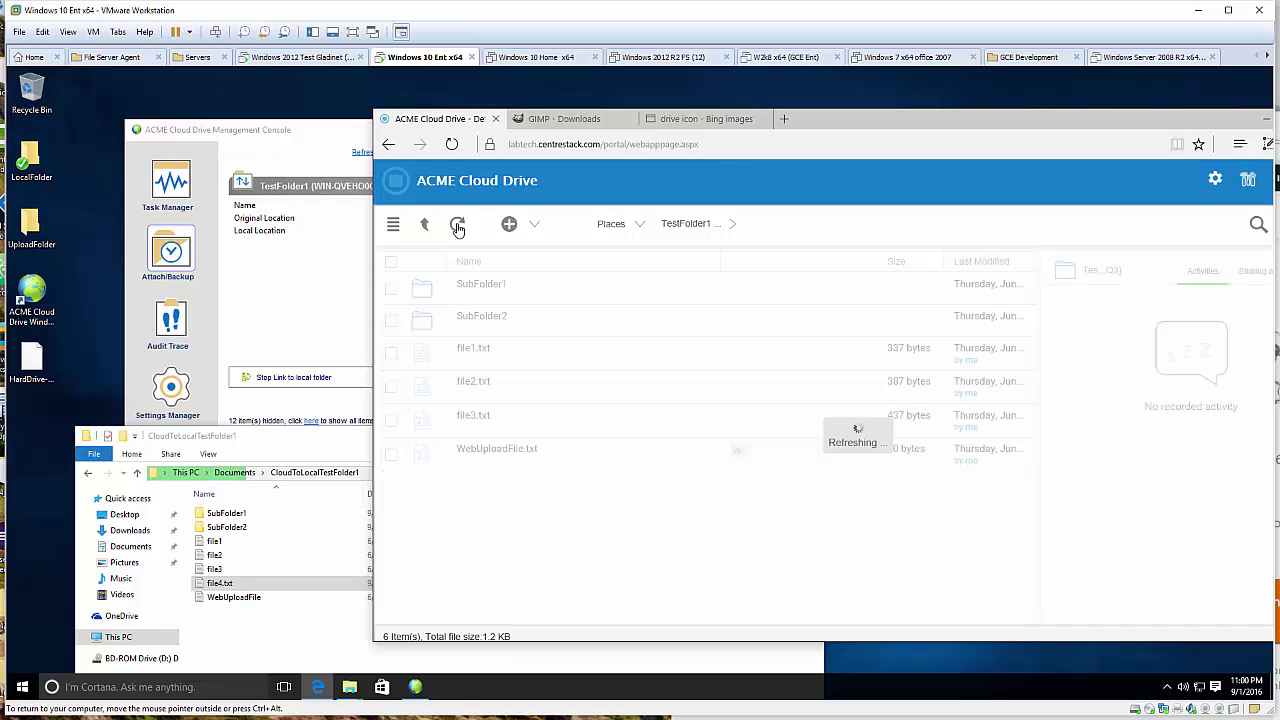
left_click(458, 226)
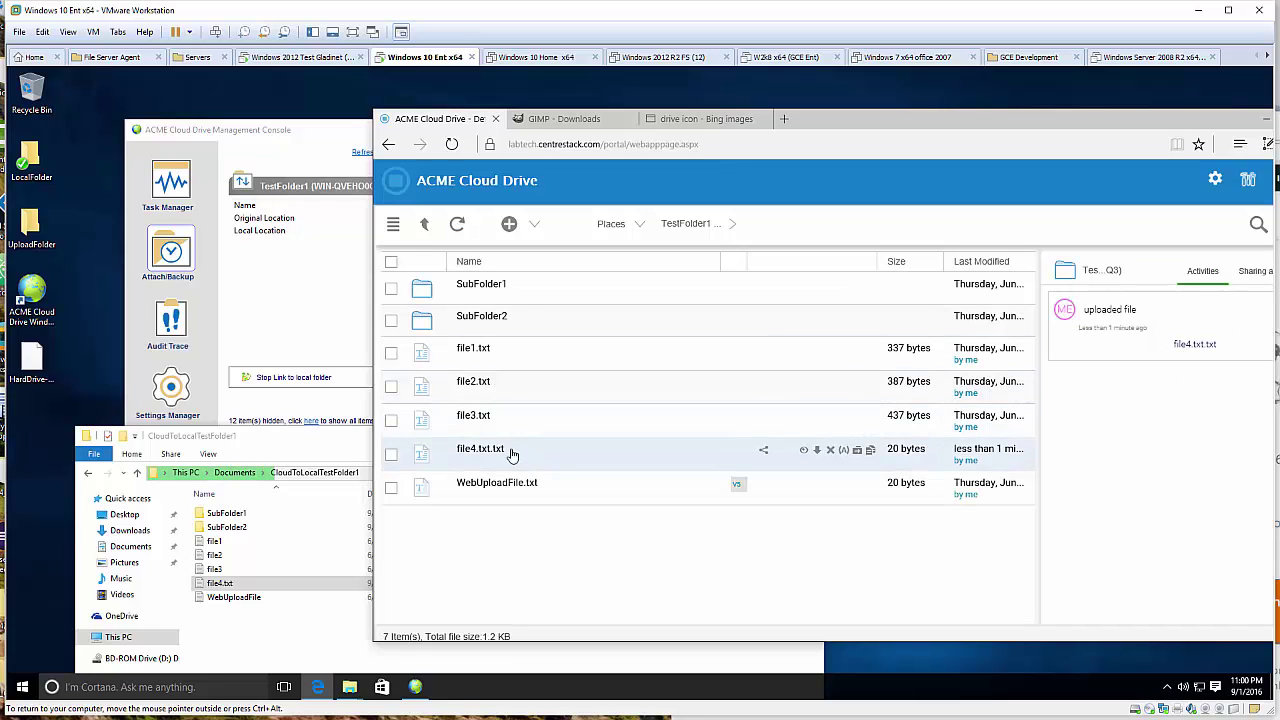
left_click(557, 463)
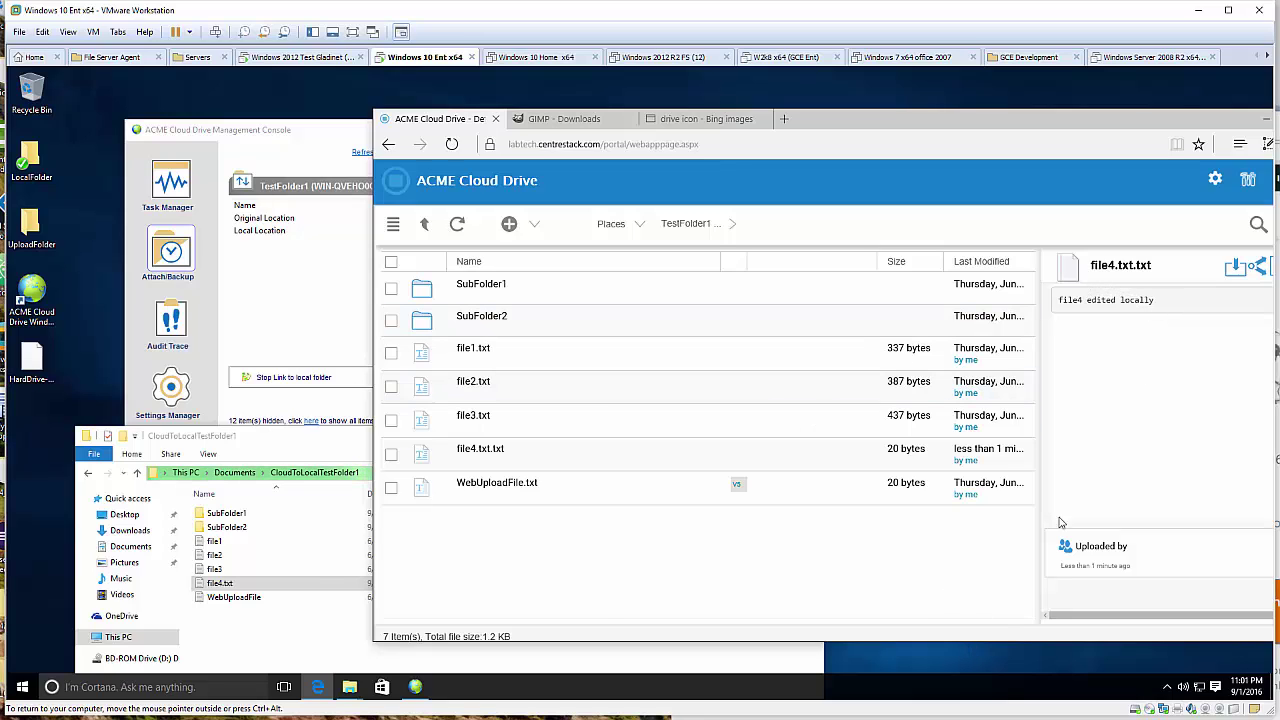
Step: Bring the whole portal window into view, return to the root level, and look through Documents > ReceiveFolder
left_click_drag(1232, 122, 1083, 111)
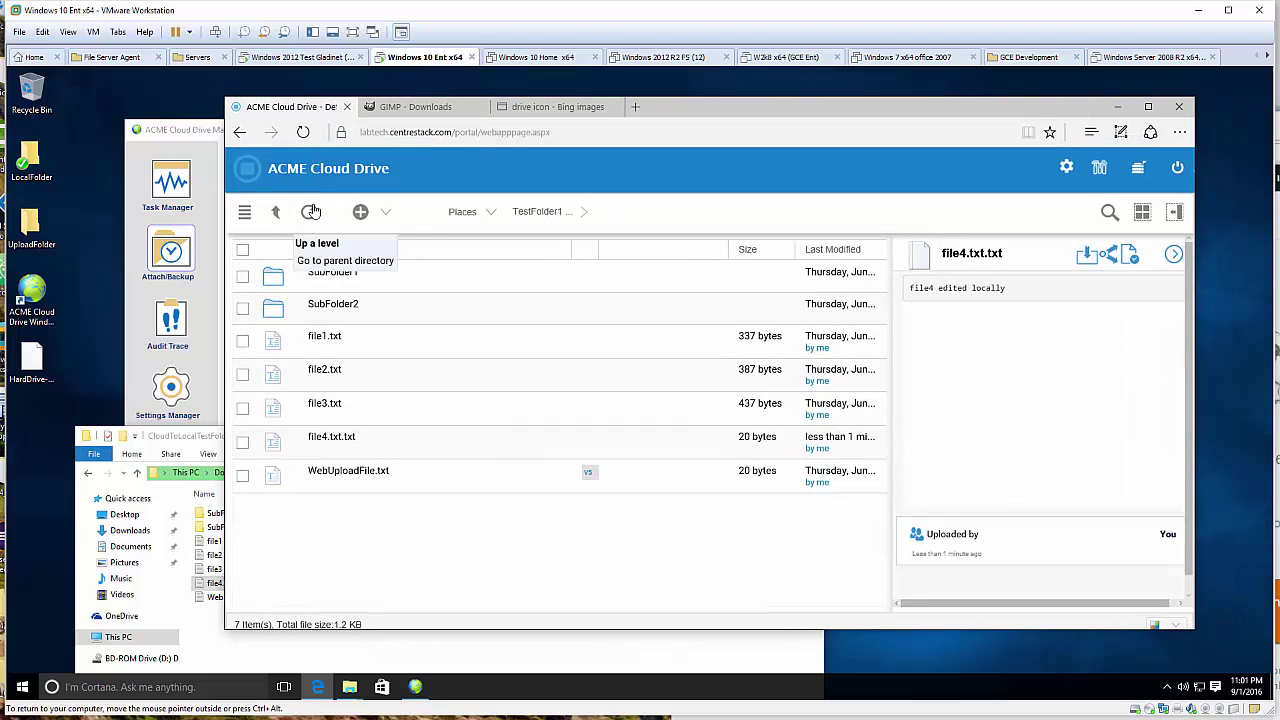
left_click(275, 218)
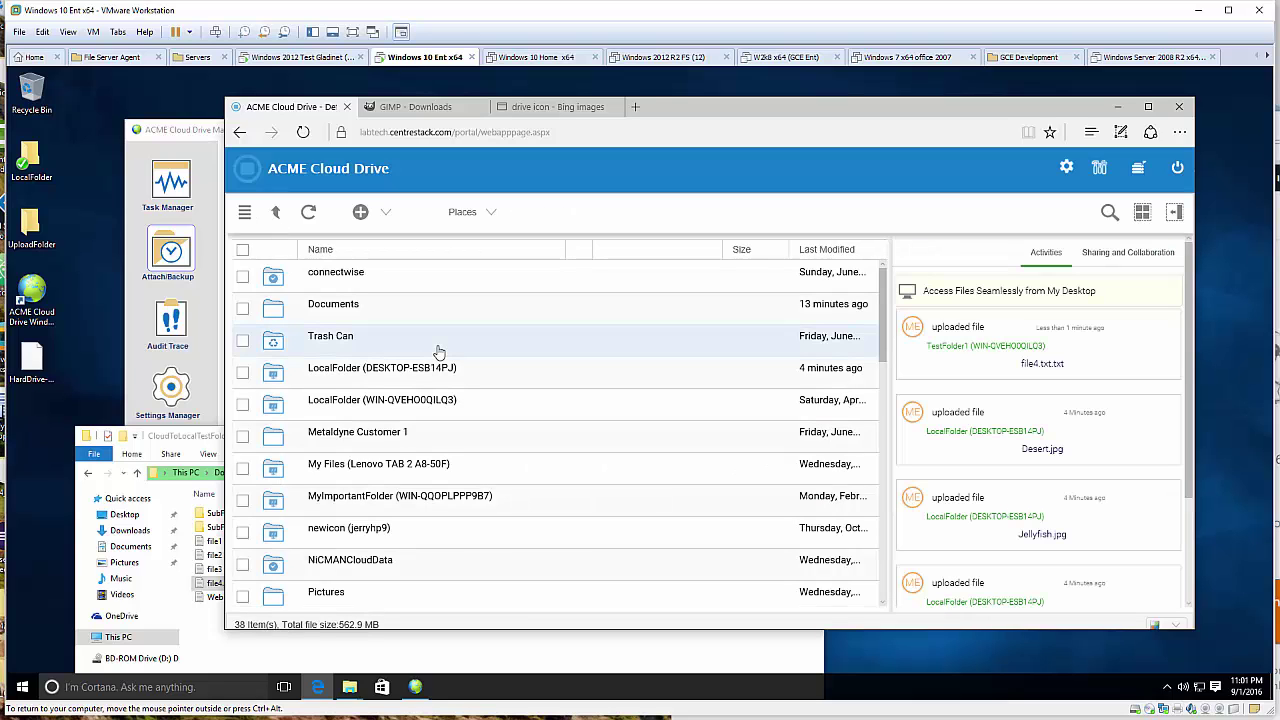
double_click(415, 309)
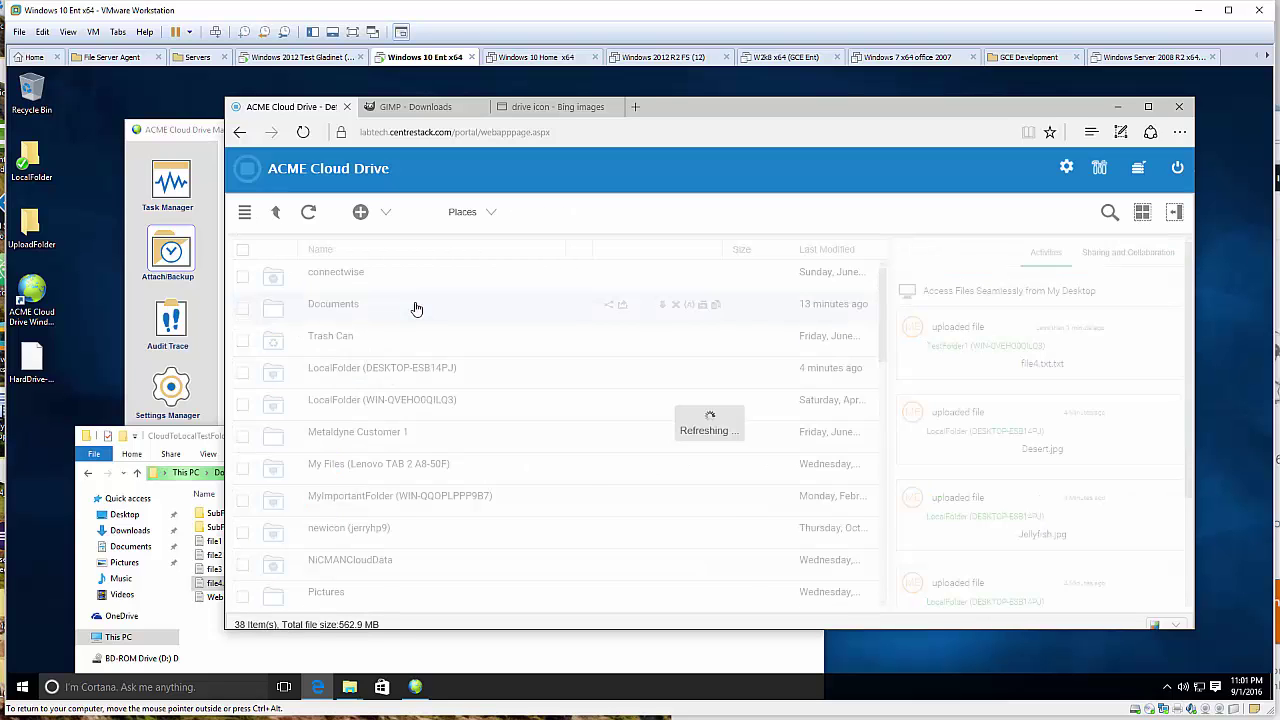
double_click(407, 309)
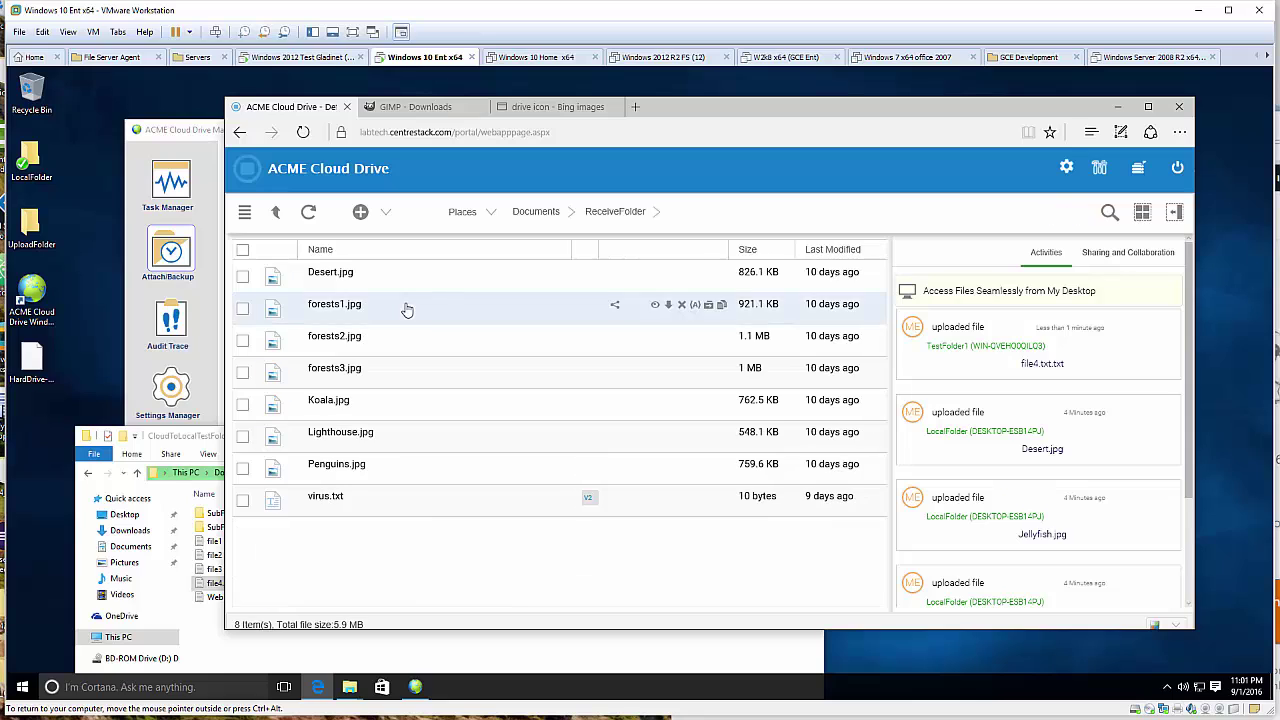
left_click(405, 303)
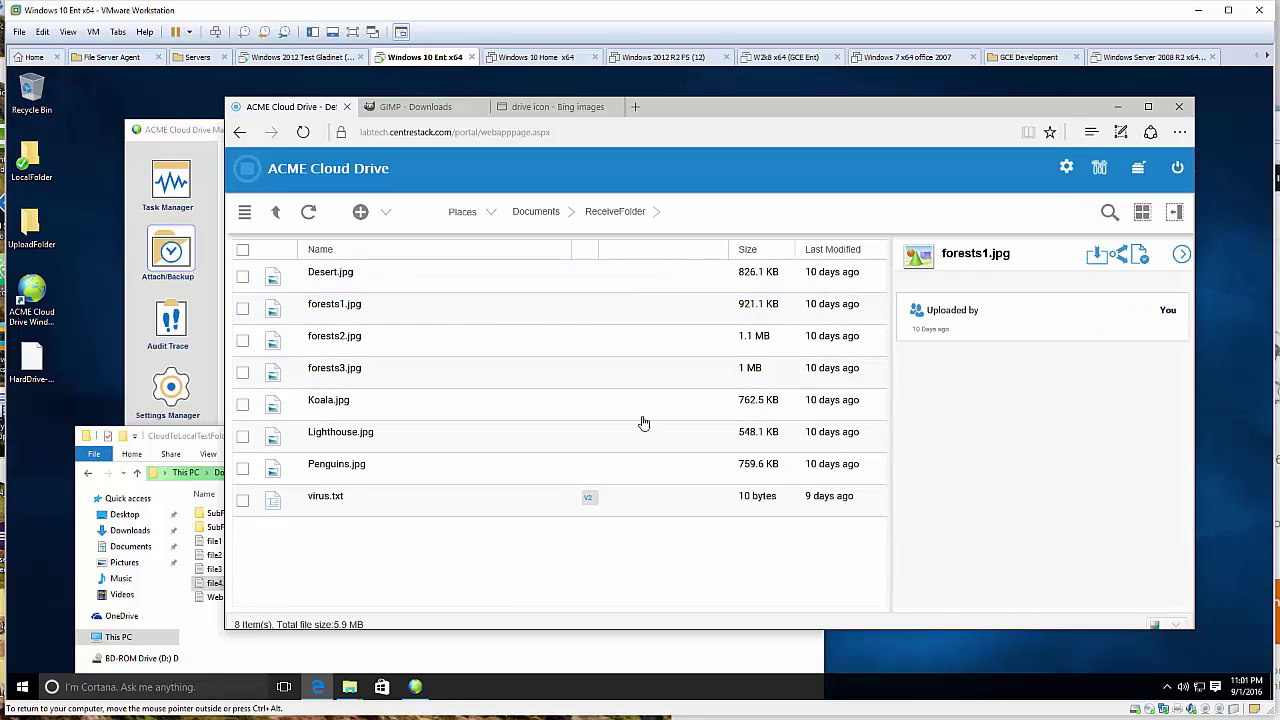
Step: Open the ACME Cloud Drive (K:) from the running client and browse to Documents > ReceiveFolder in its window
left_click(1166, 687)
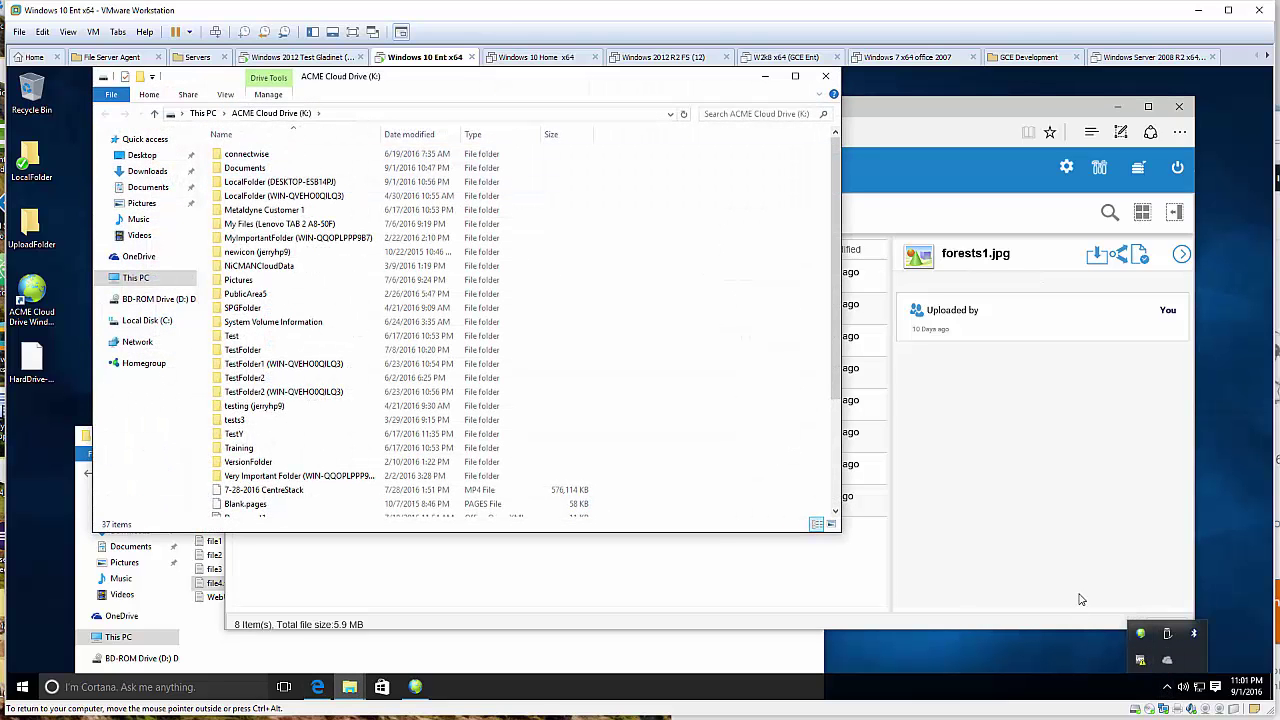
left_click(512, 84)
left_click_drag(512, 84, 888, 209)
left_click(620, 292)
double_click(620, 292)
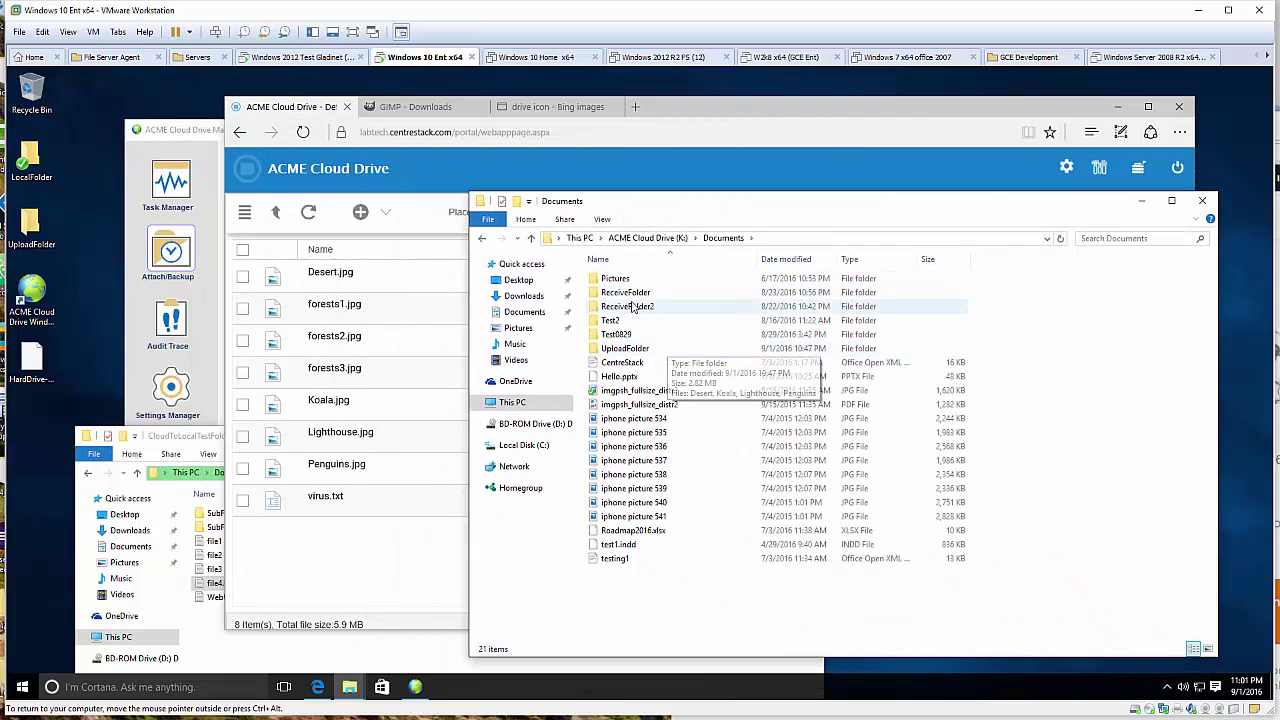
double_click(625, 292)
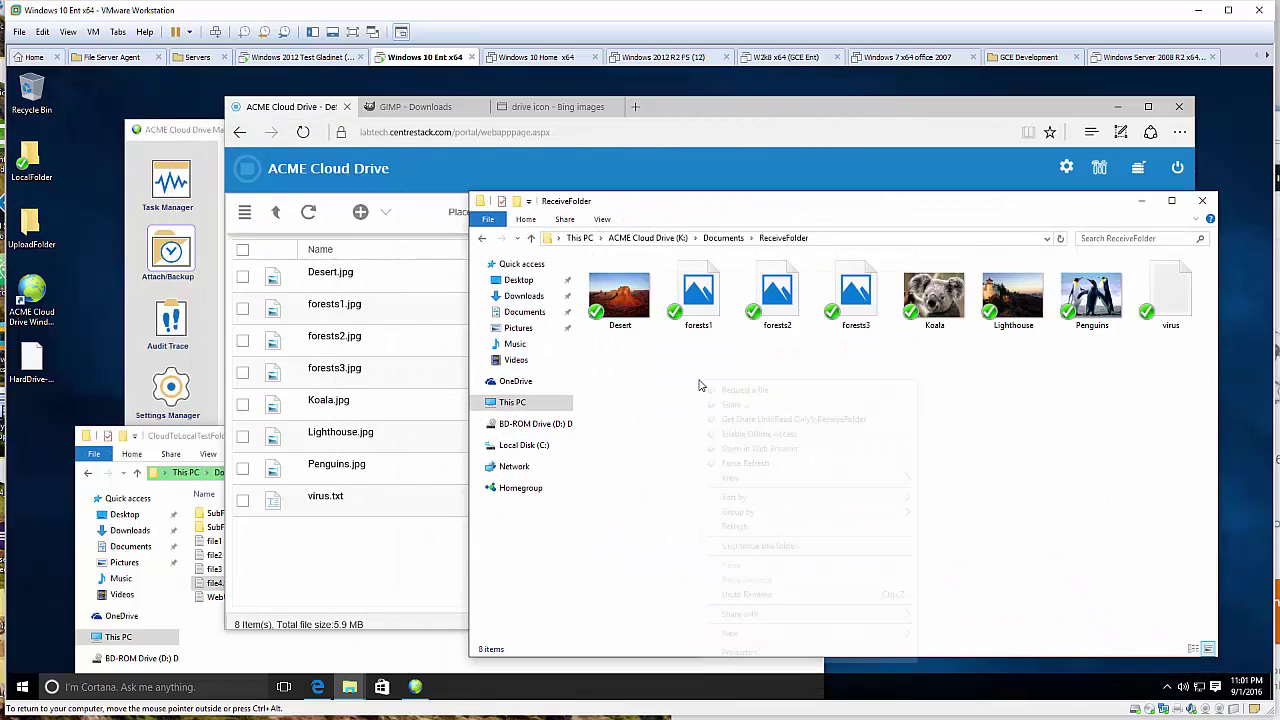
Step: Create a new text document named file5 in ReceiveFolder on the mapped K: drive
right_click(702, 384)
mouse_move(868, 633)
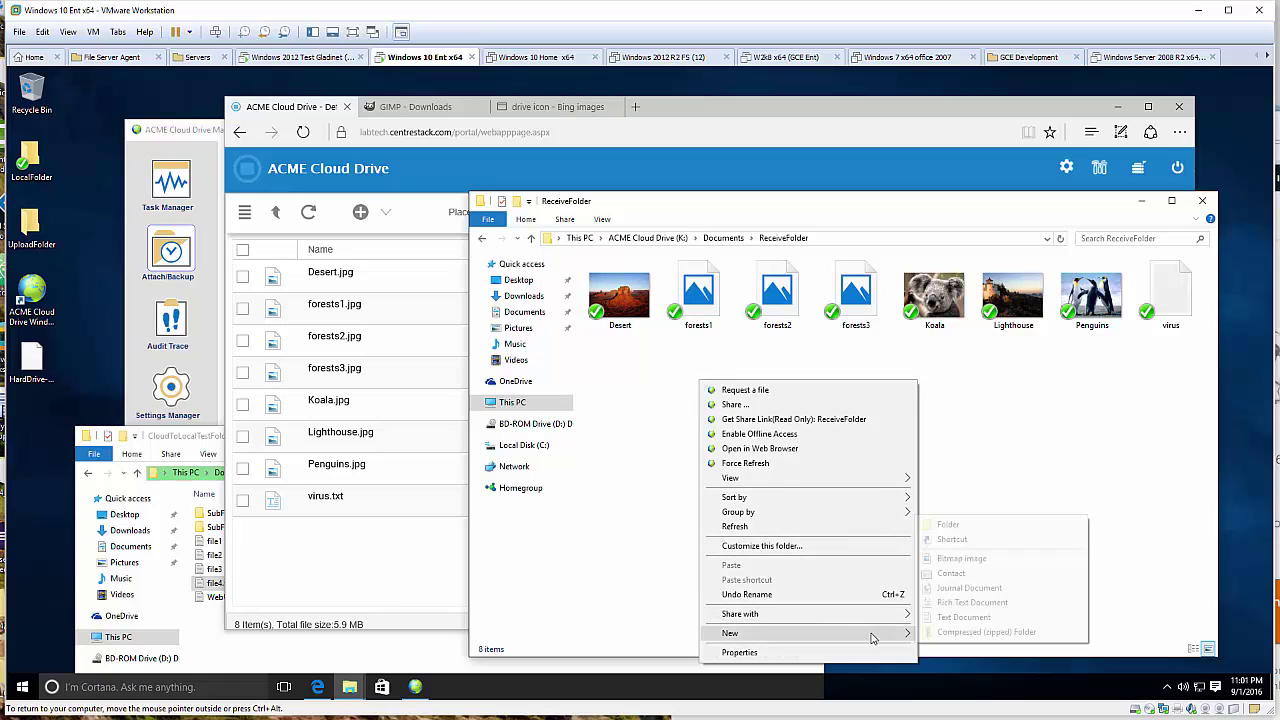
left_click(963, 617)
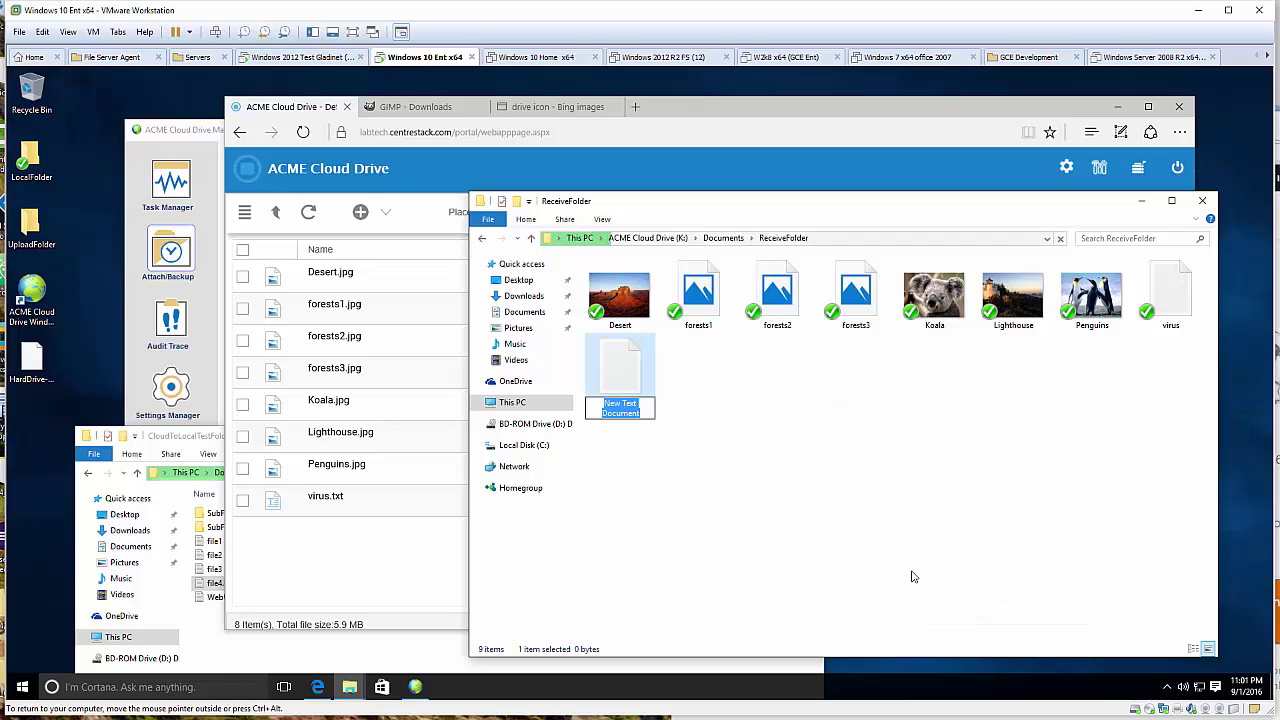
type("file5")
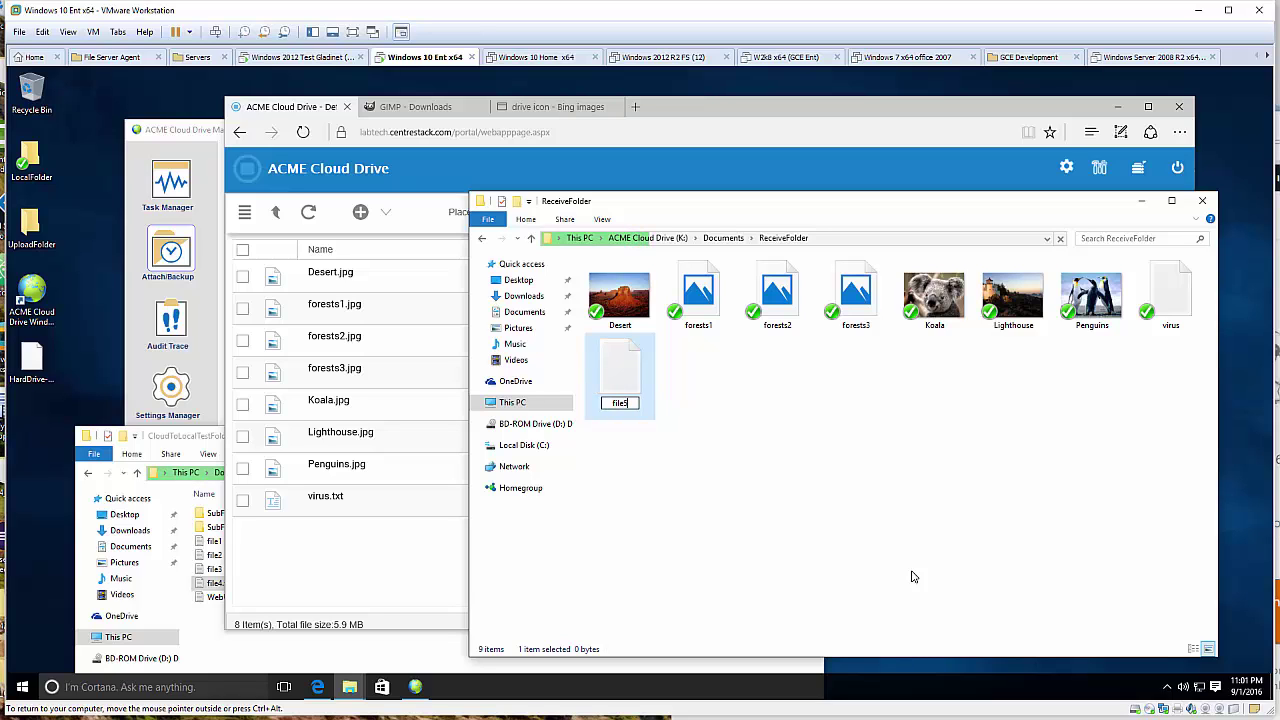
key("Return")
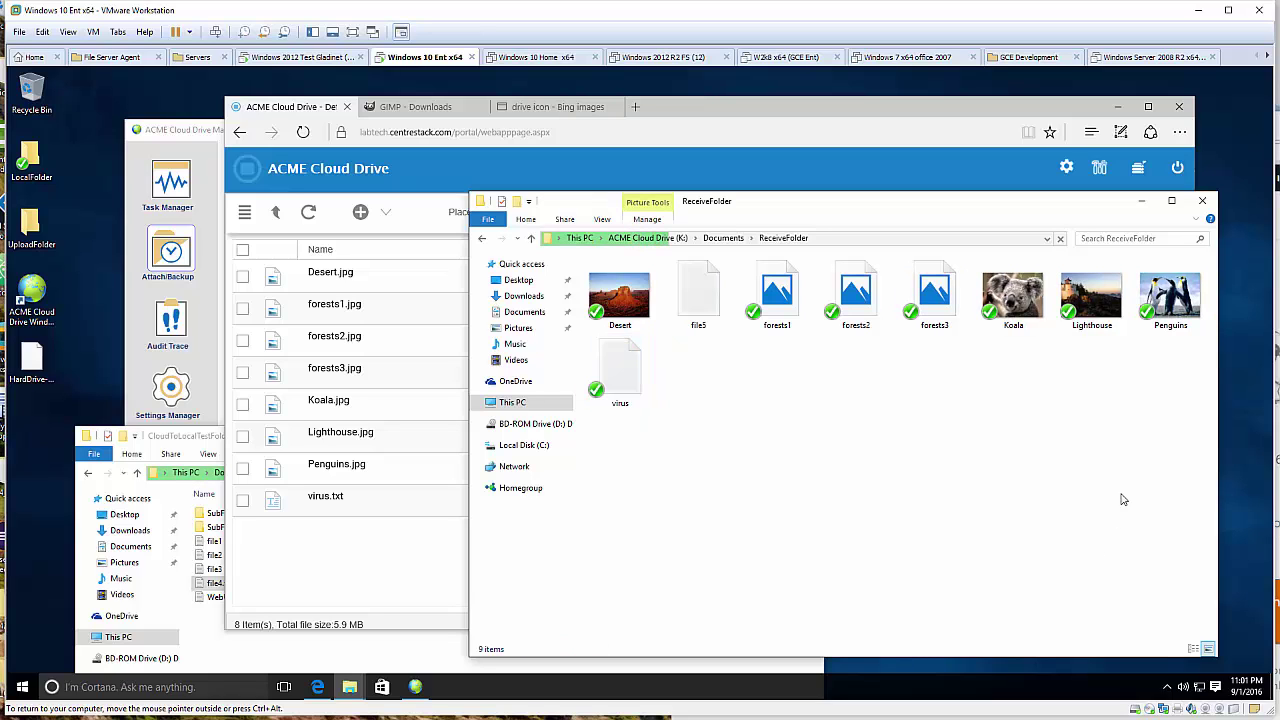
Step: Open file5 in Notepad, enter "file 5 edited locally, and edit directly in the drive", then save and close it
double_click(710, 310)
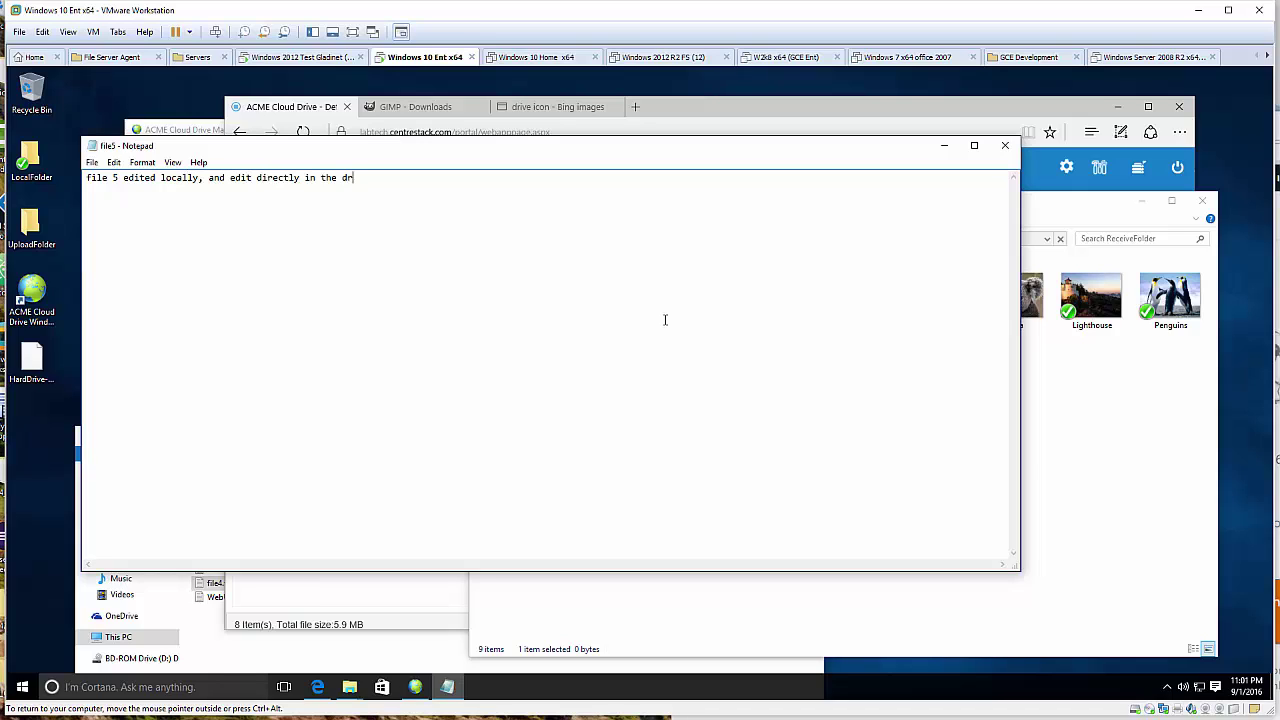
left_click(92, 162)
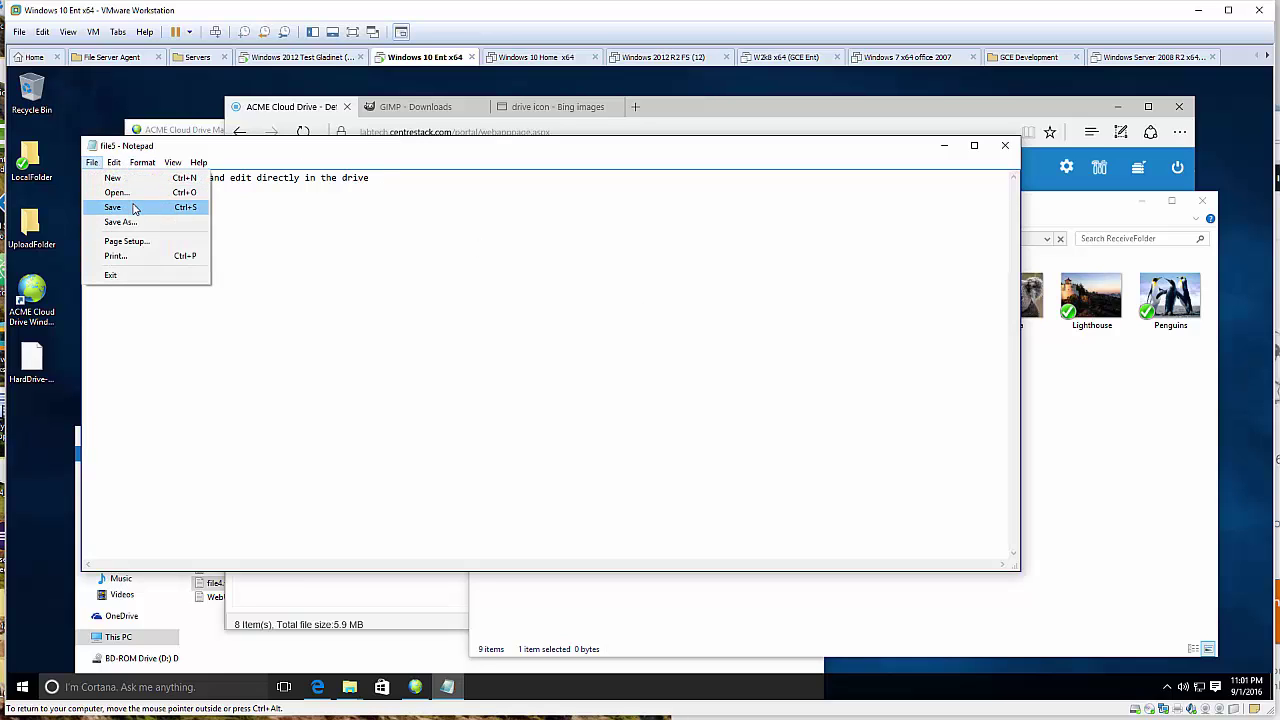
left_click(131, 207)
left_click(1005, 145)
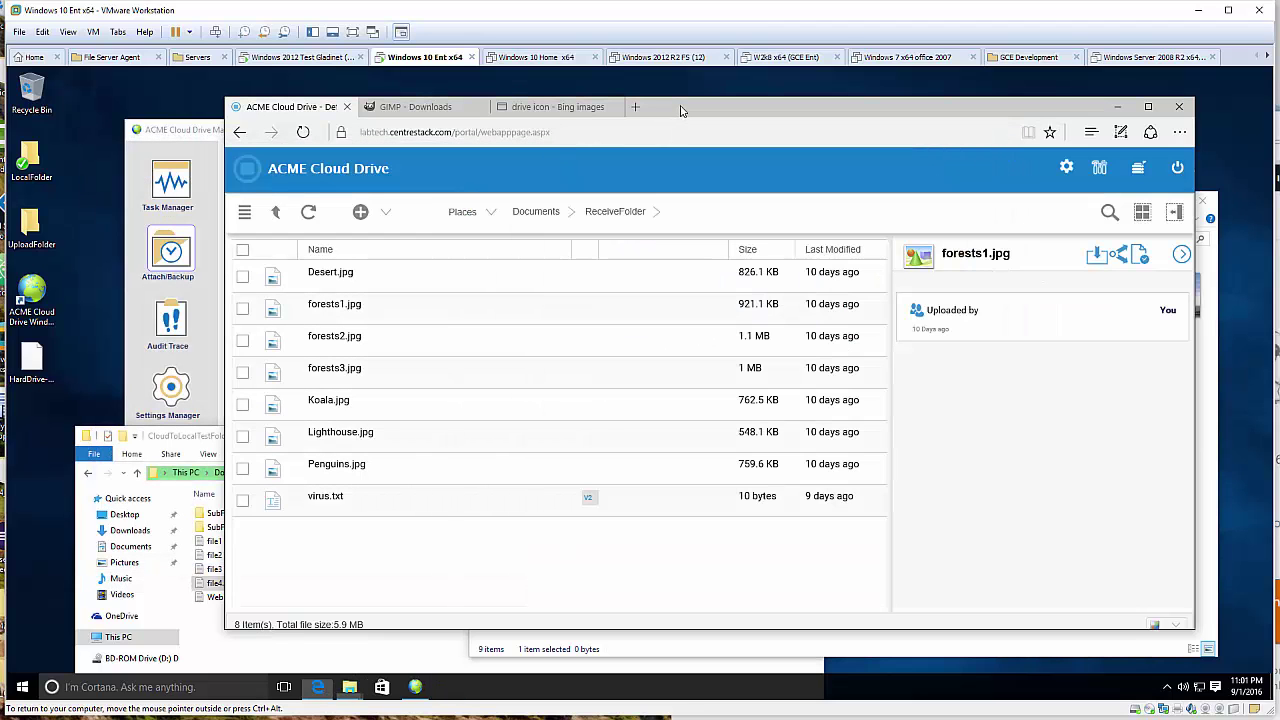
Step: Reopen and refresh ReceiveFolder in the web portal, preview file5.txt to check its content, and minimize the browser
left_click(440, 238)
left_click(278, 213)
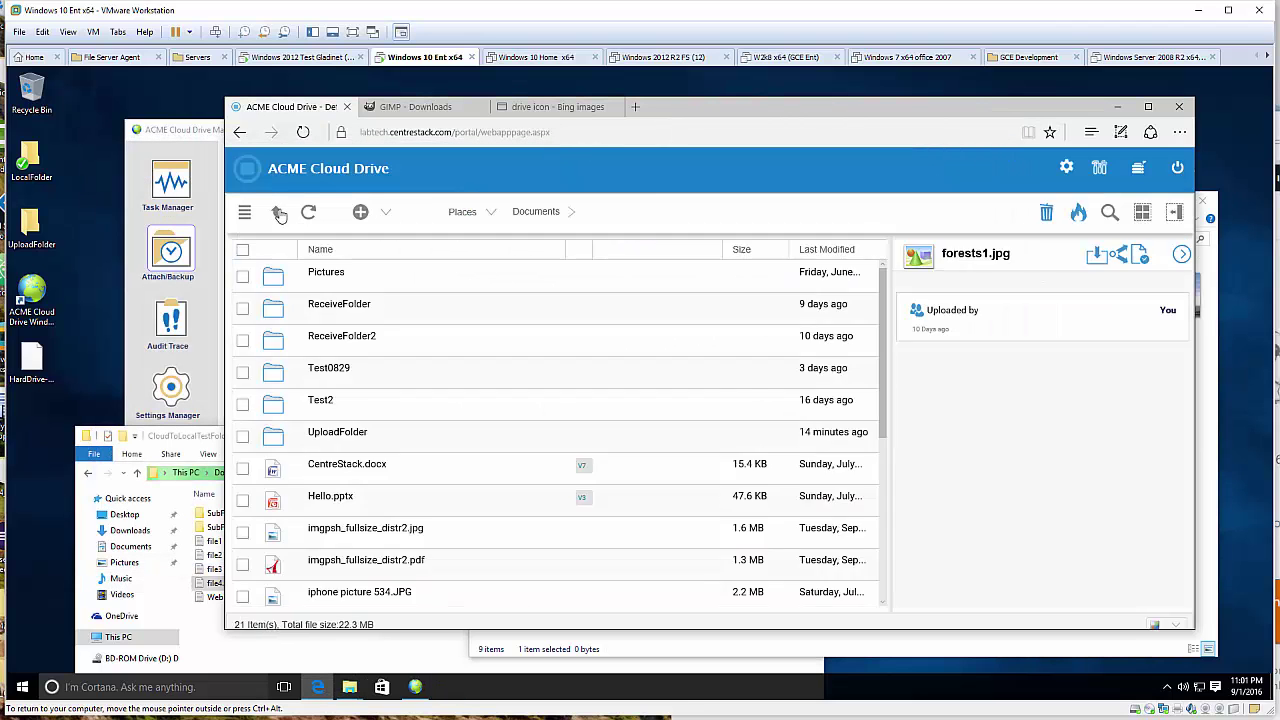
left_click(385, 307)
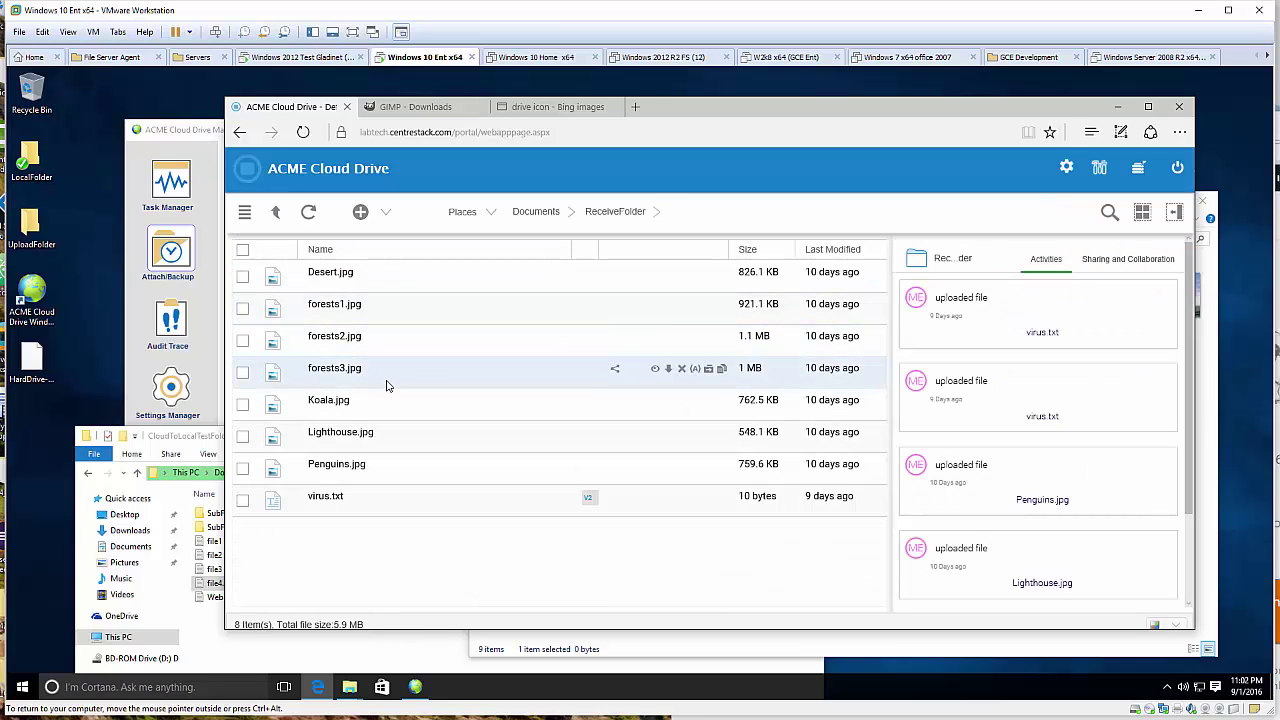
left_click(309, 212)
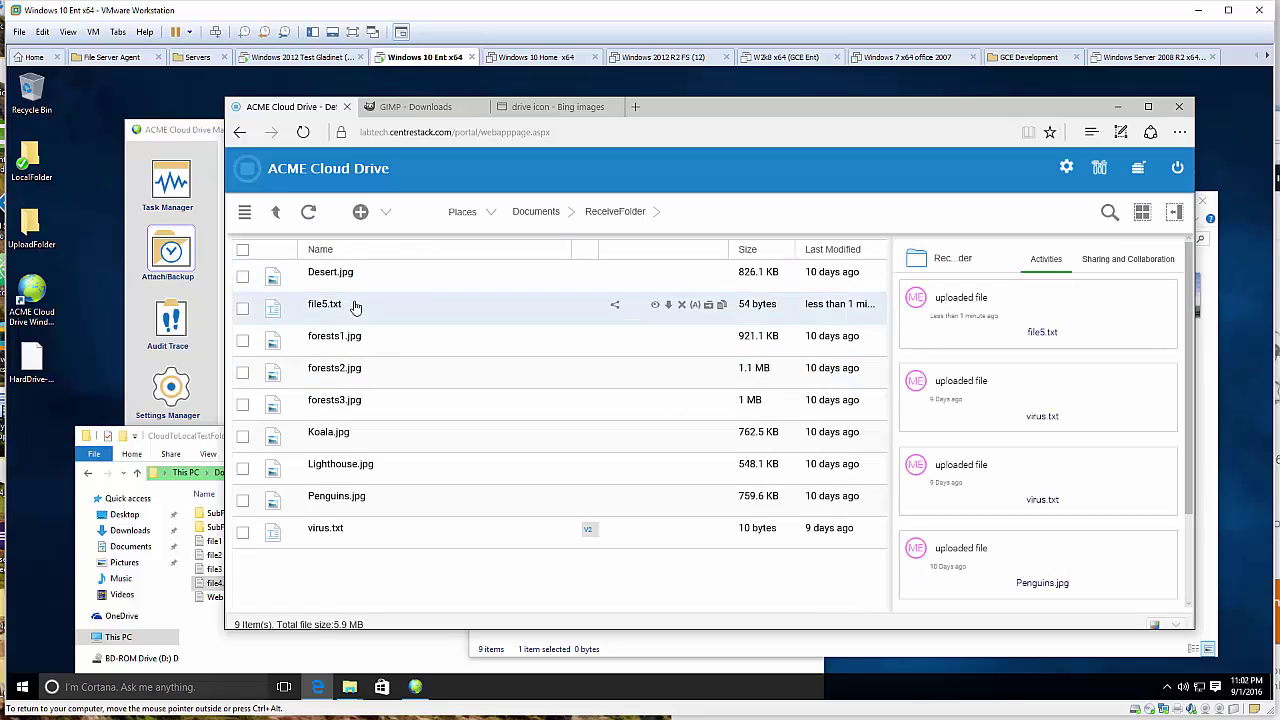
left_click(355, 307)
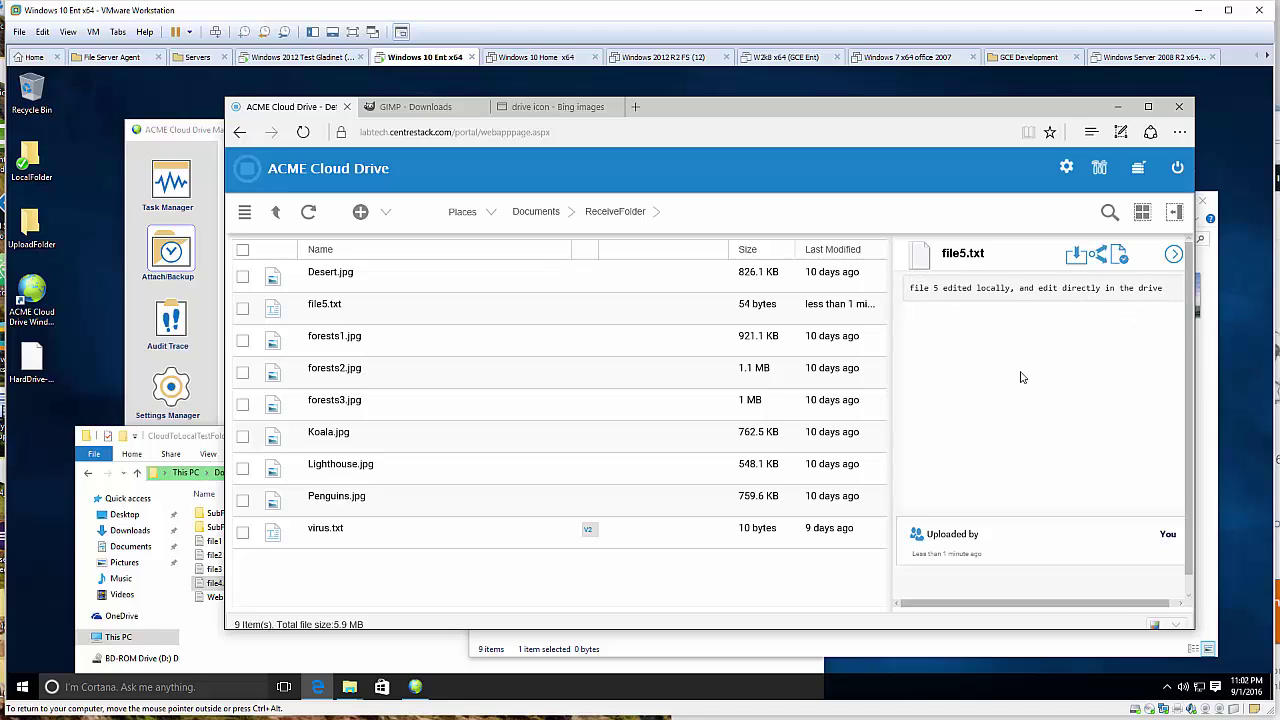
left_click(1118, 106)
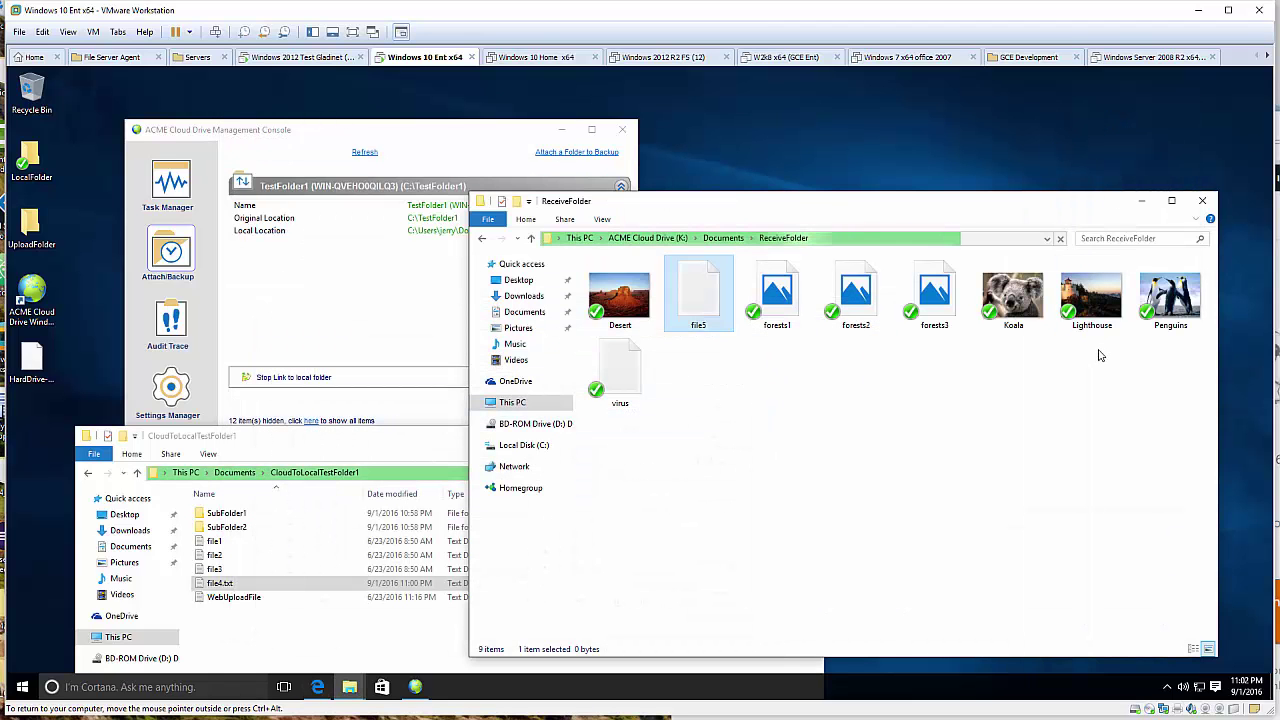